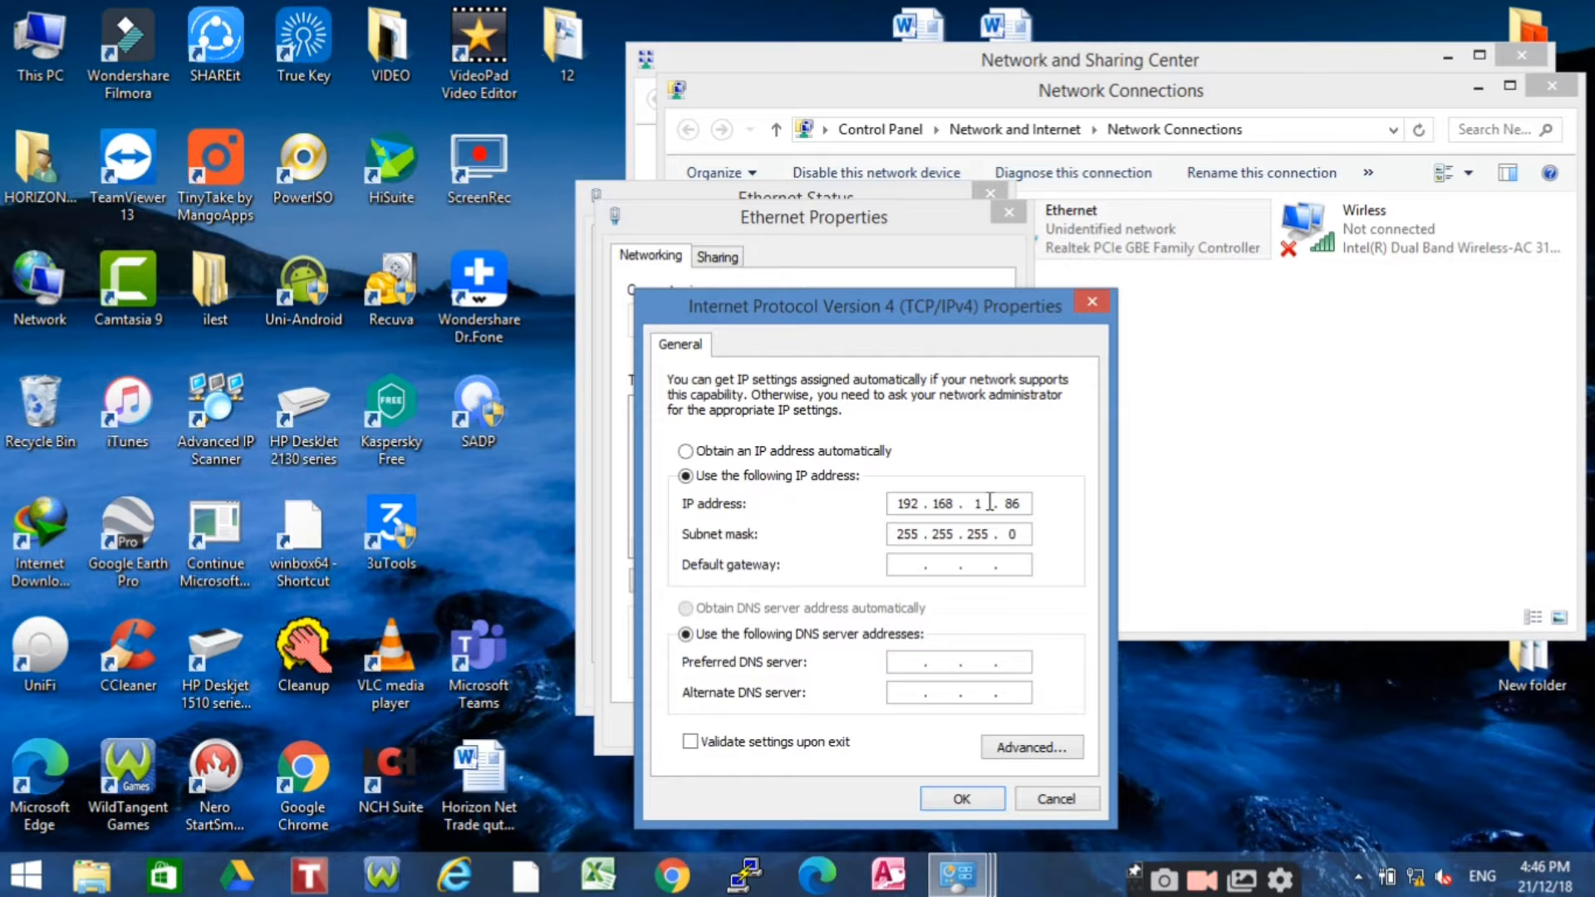
# Give the Ethernet adapter the manual IPv4 address 192.168.0.89 with mask 255.255.255.0
pyautogui.press('BackSpace')
pyautogui.click(687, 452)
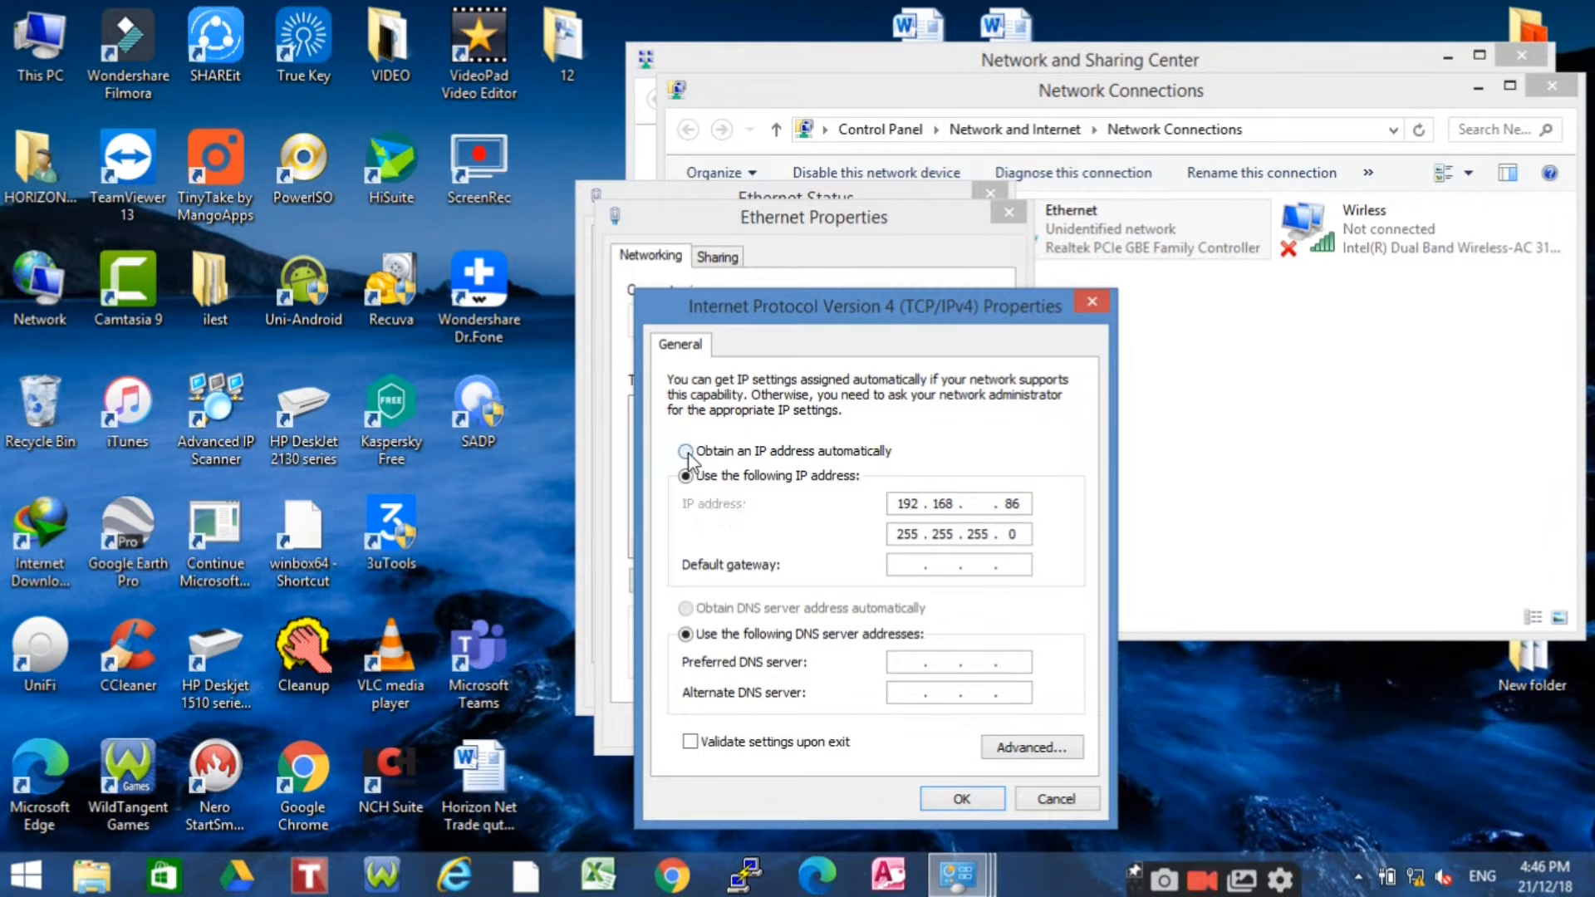
pyautogui.click(682, 480)
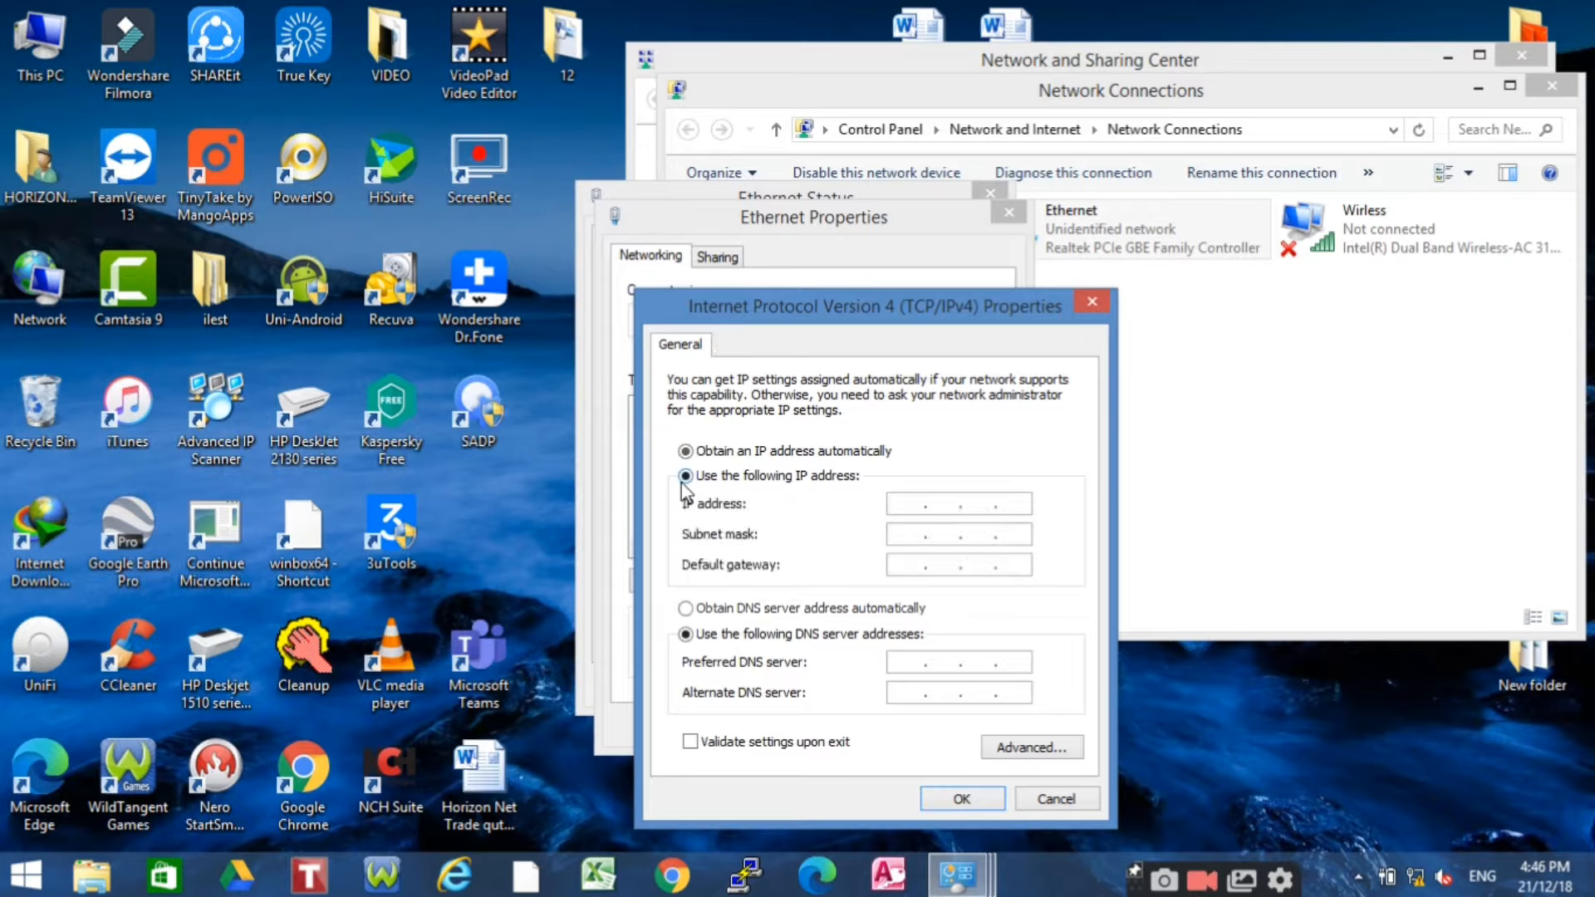
pyautogui.click(910, 509)
pyautogui.write('192 . 168 . ')
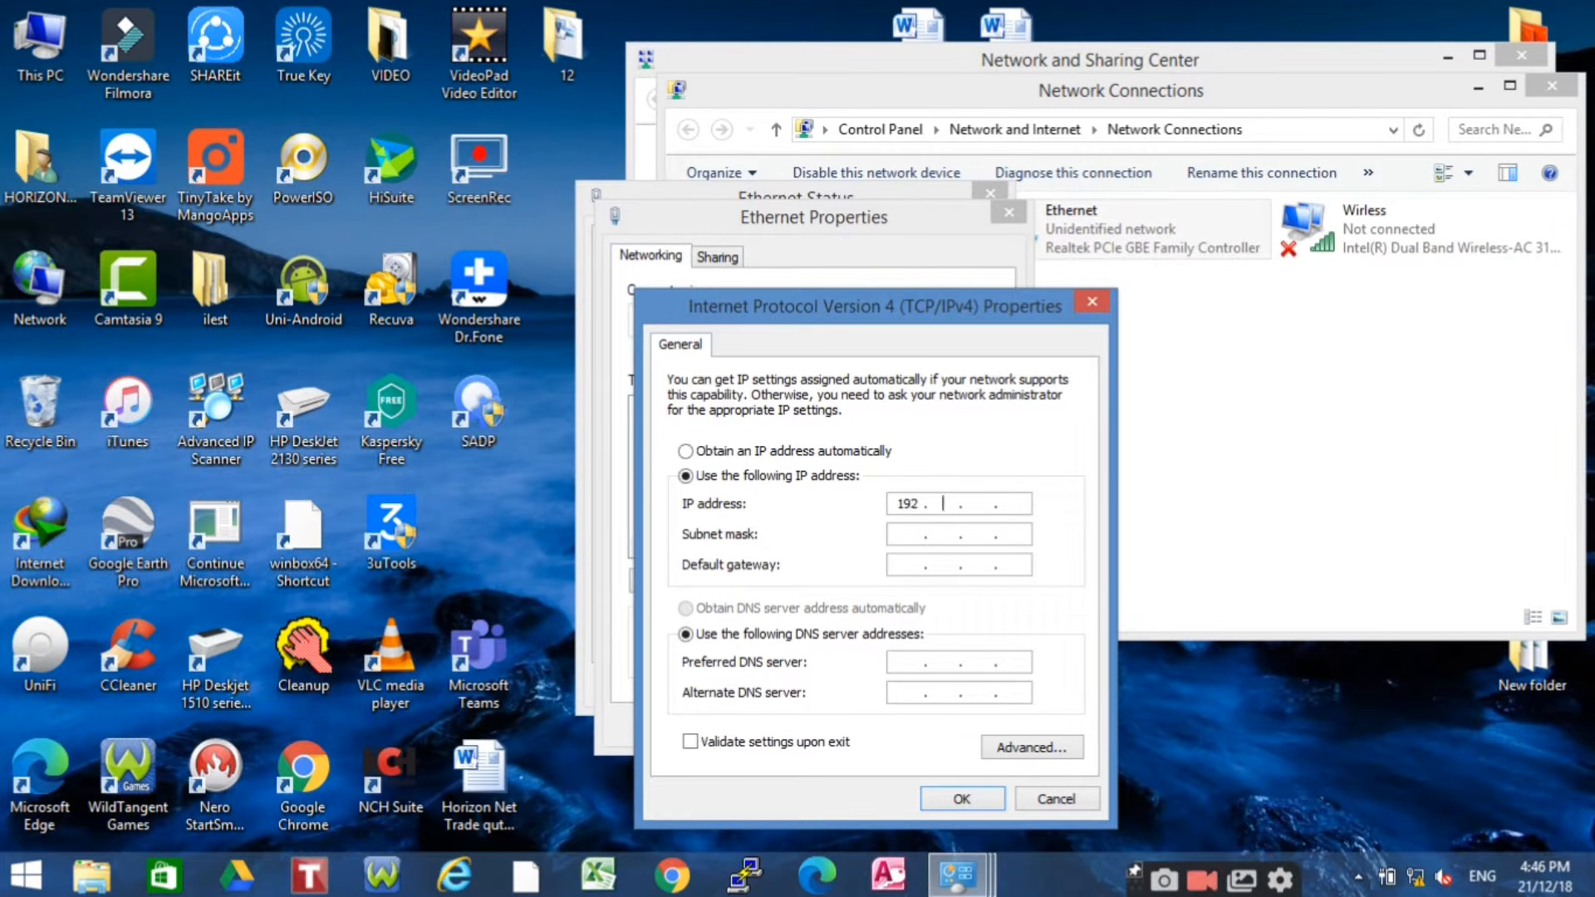
pyautogui.write('0 . 89')
pyautogui.click(922, 533)
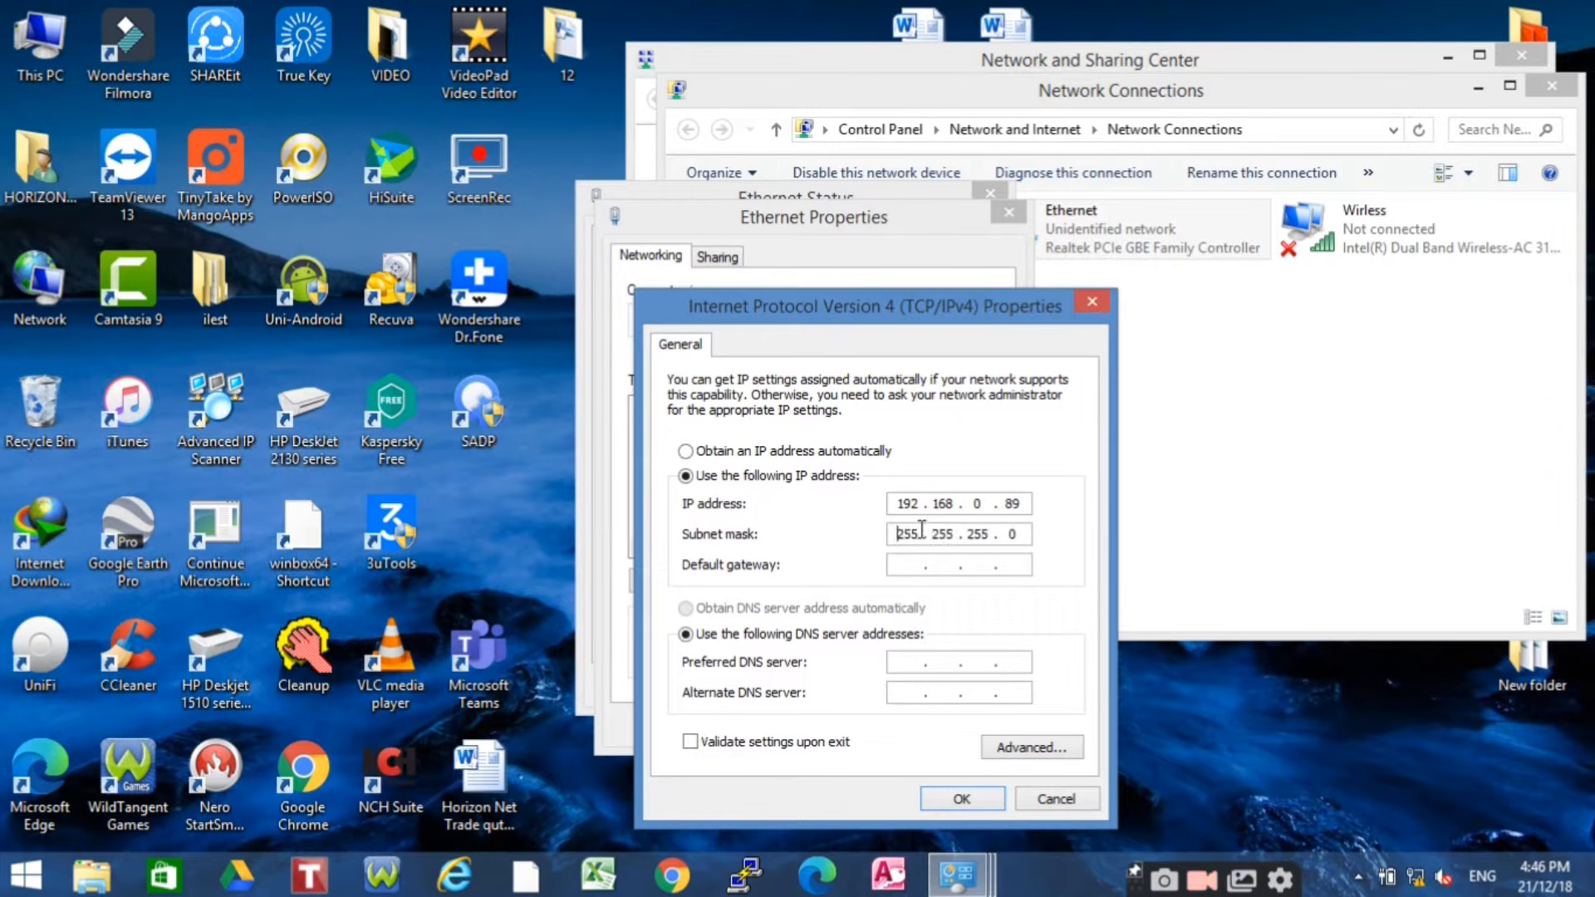
# Confirm the IPv4 and adapter properties, then close the Ethernet Status window
pyautogui.click(962, 799)
pyautogui.click(866, 725)
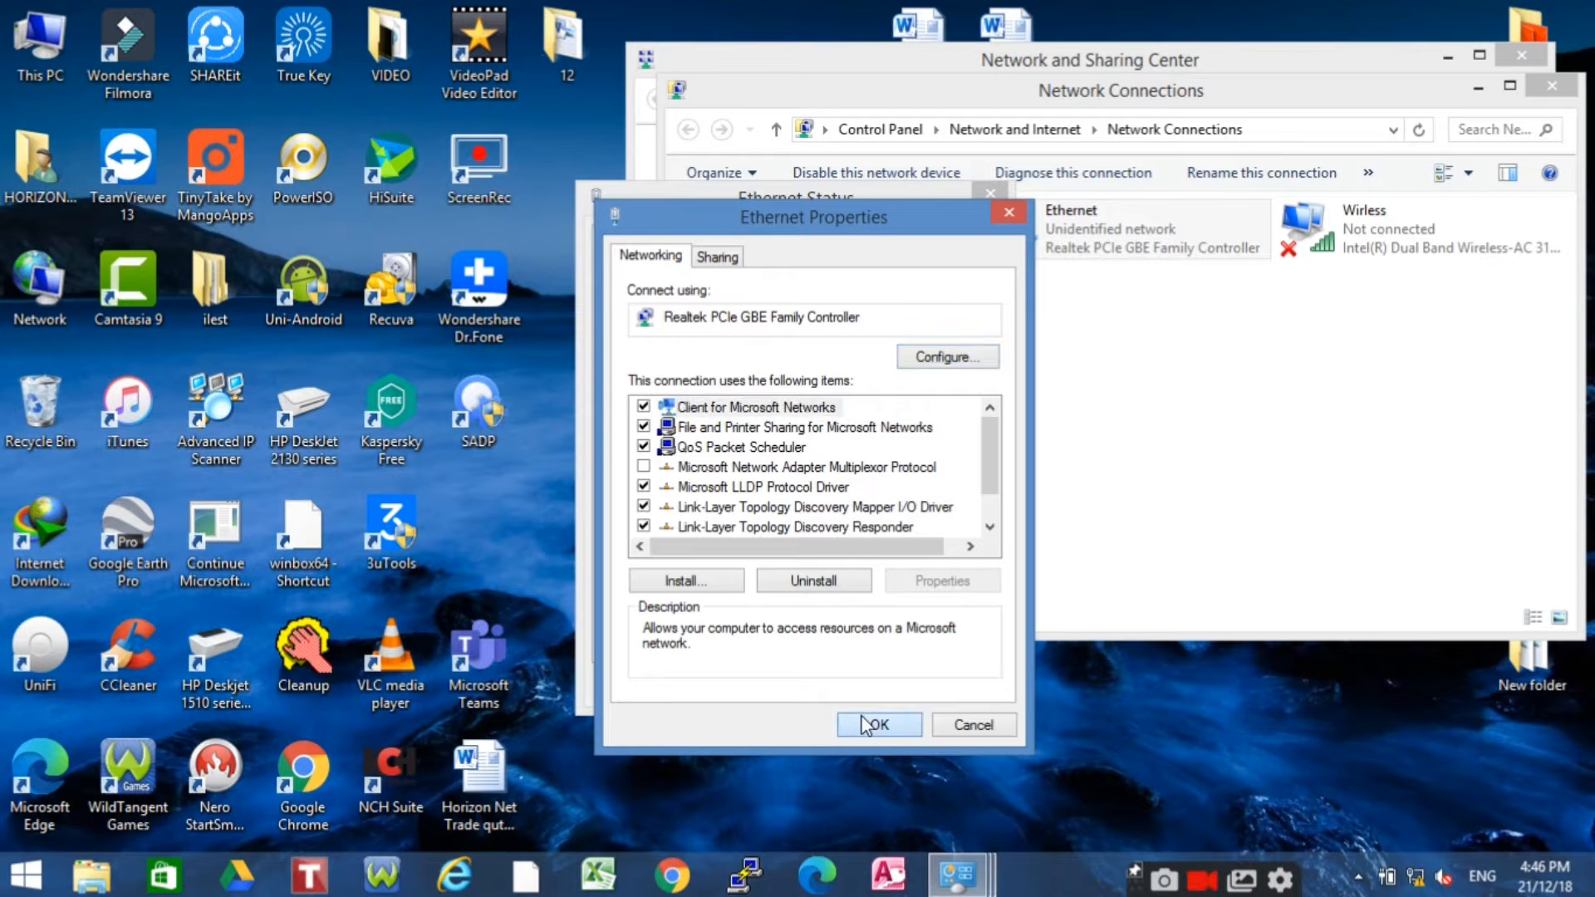
pyautogui.click(954, 687)
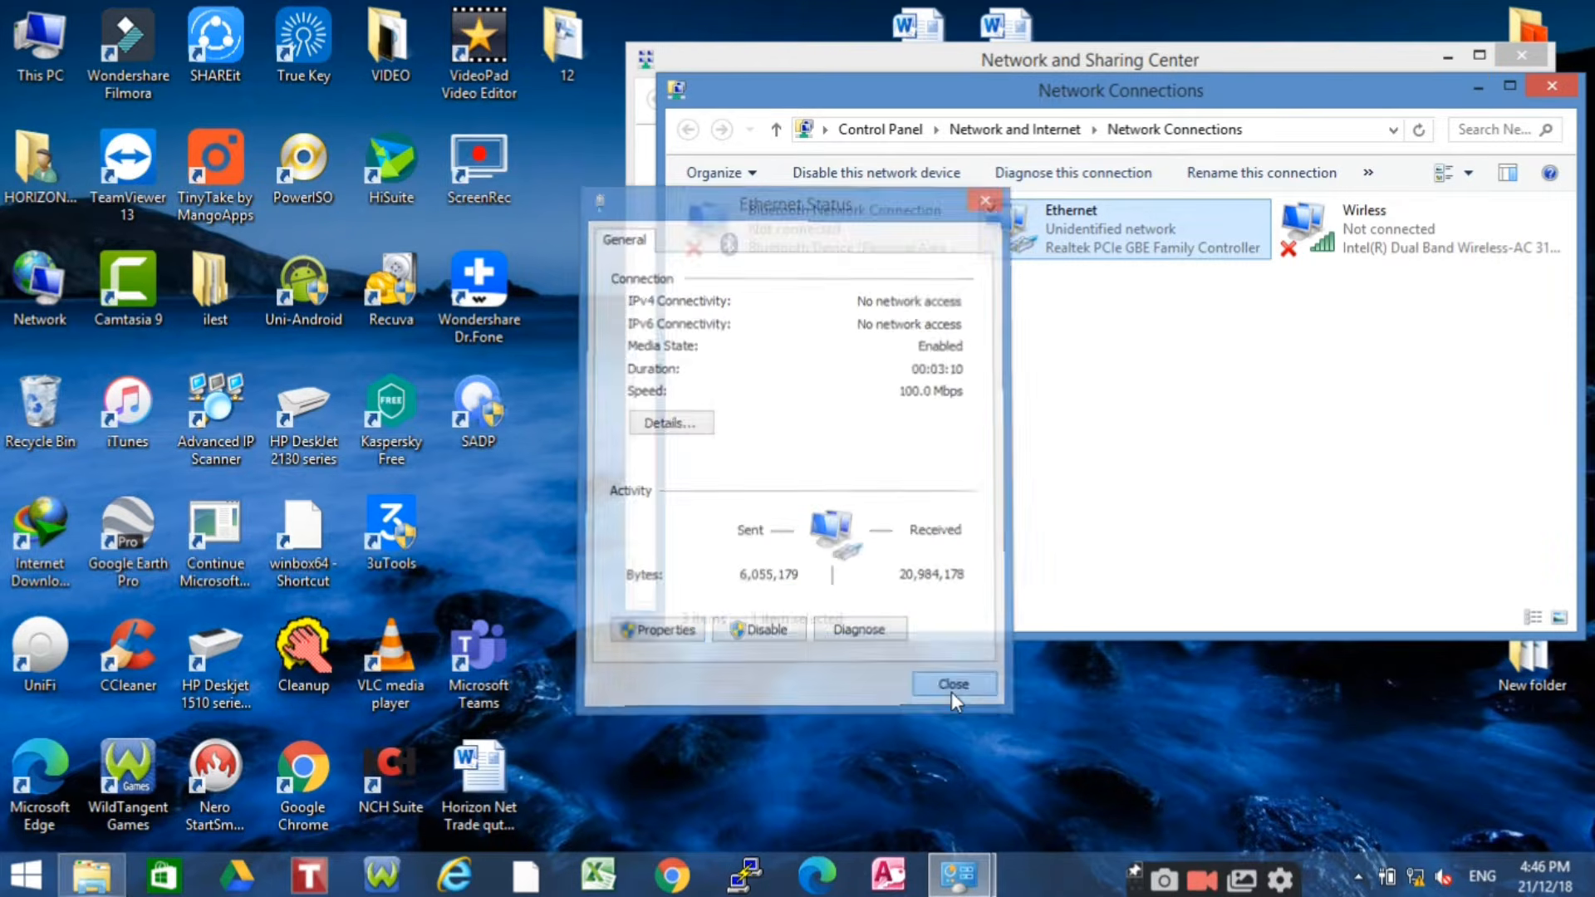
# Load 192.168.0.254 in Chrome and proceed past the certificate warning to the CPE610 login
pyautogui.click(677, 879)
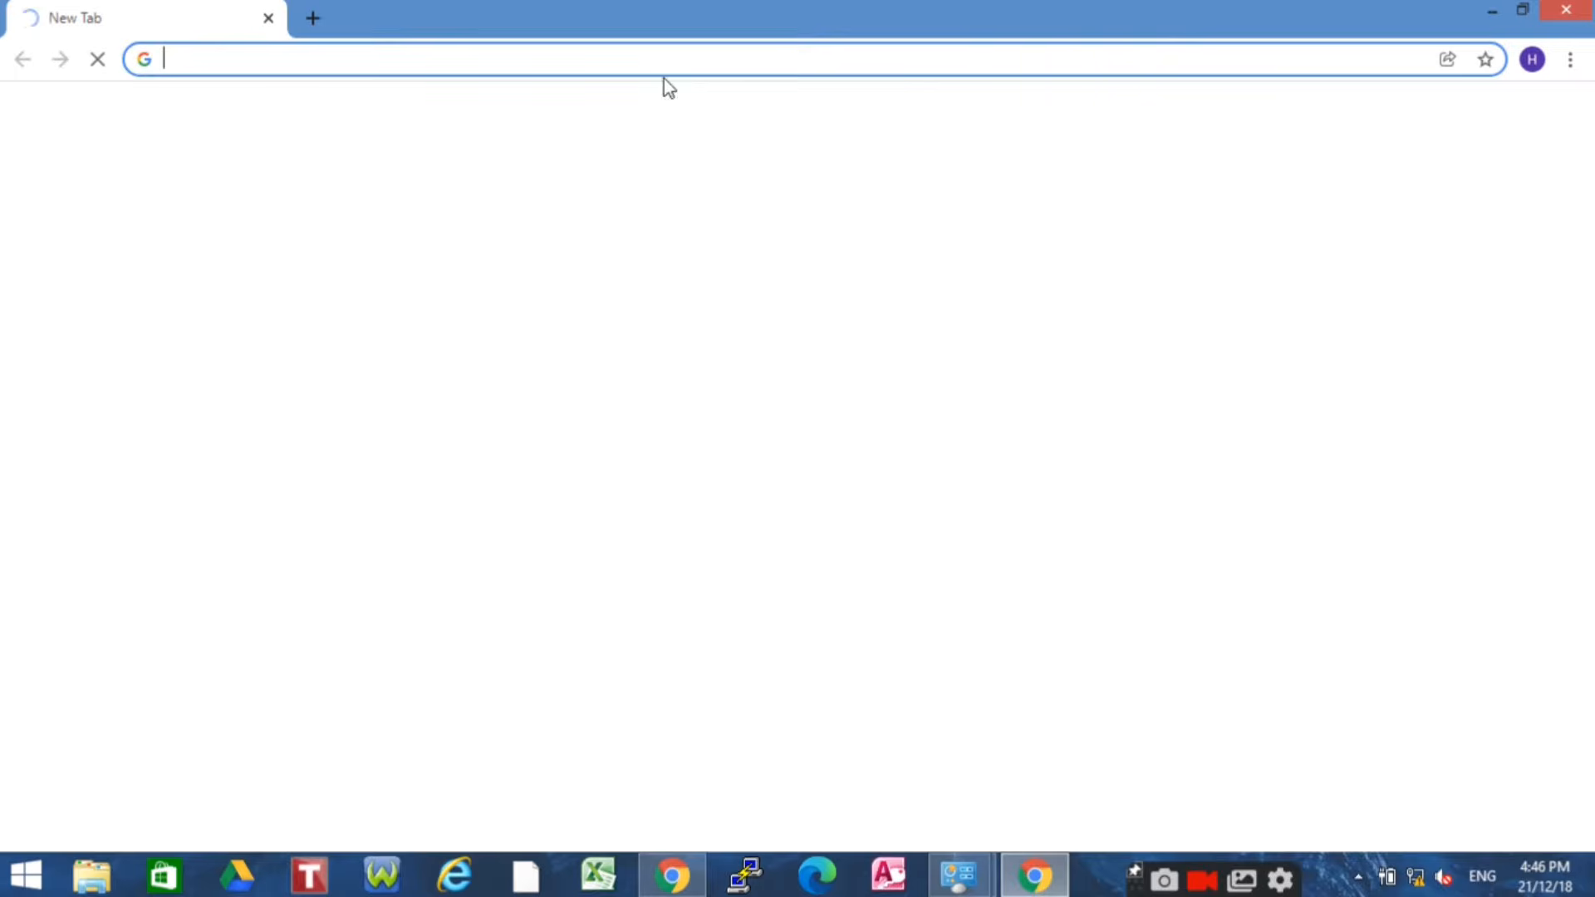
pyautogui.click(225, 58)
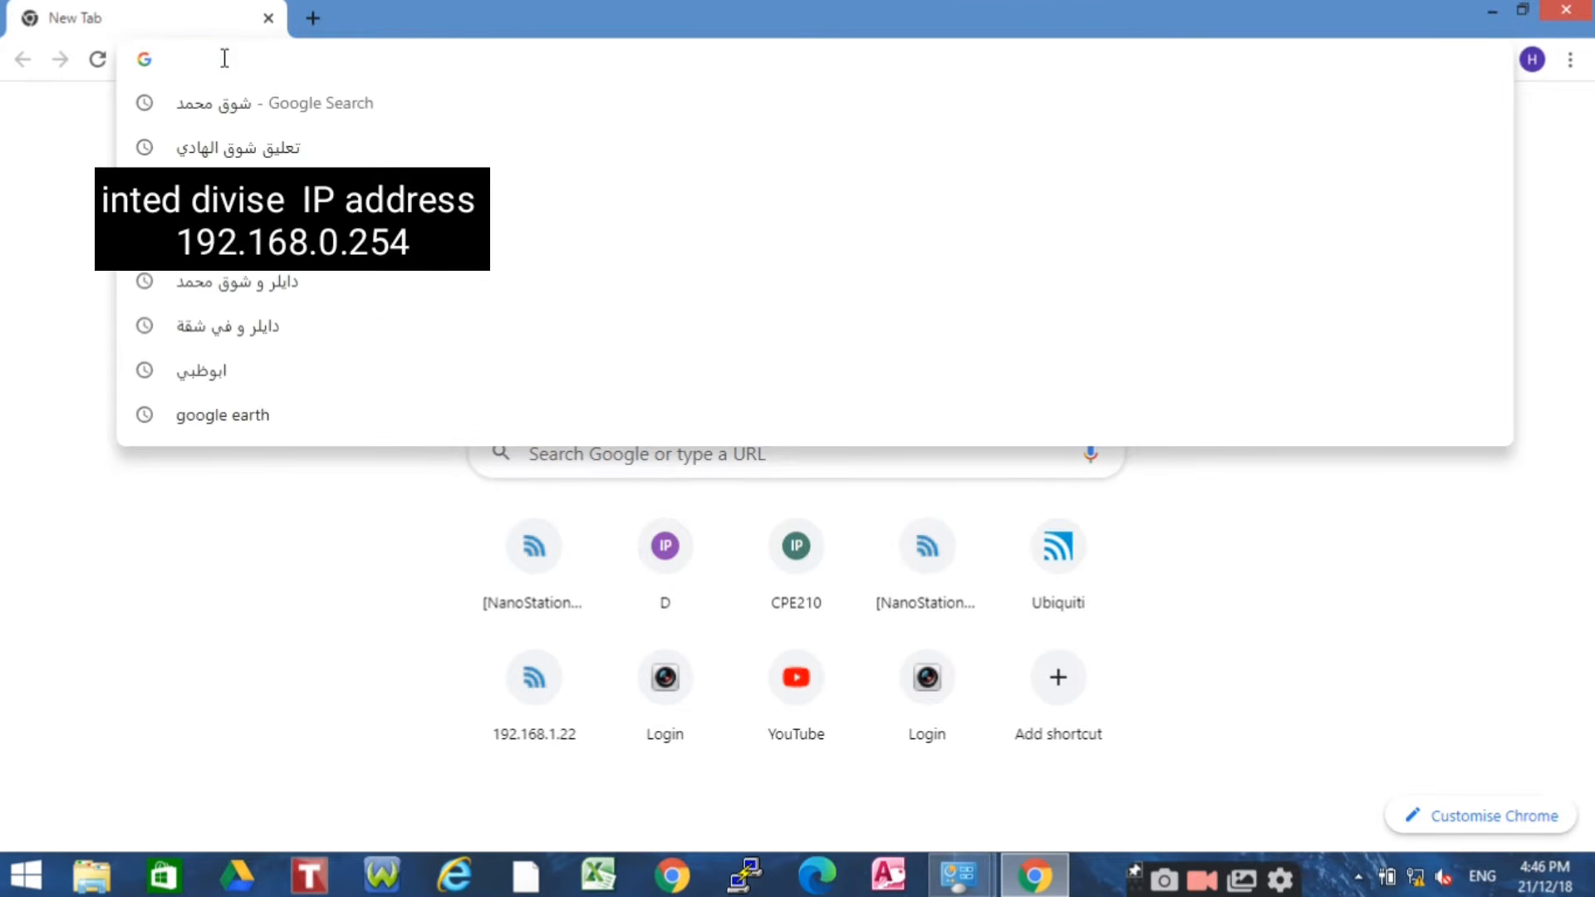
pyautogui.write('192.1')
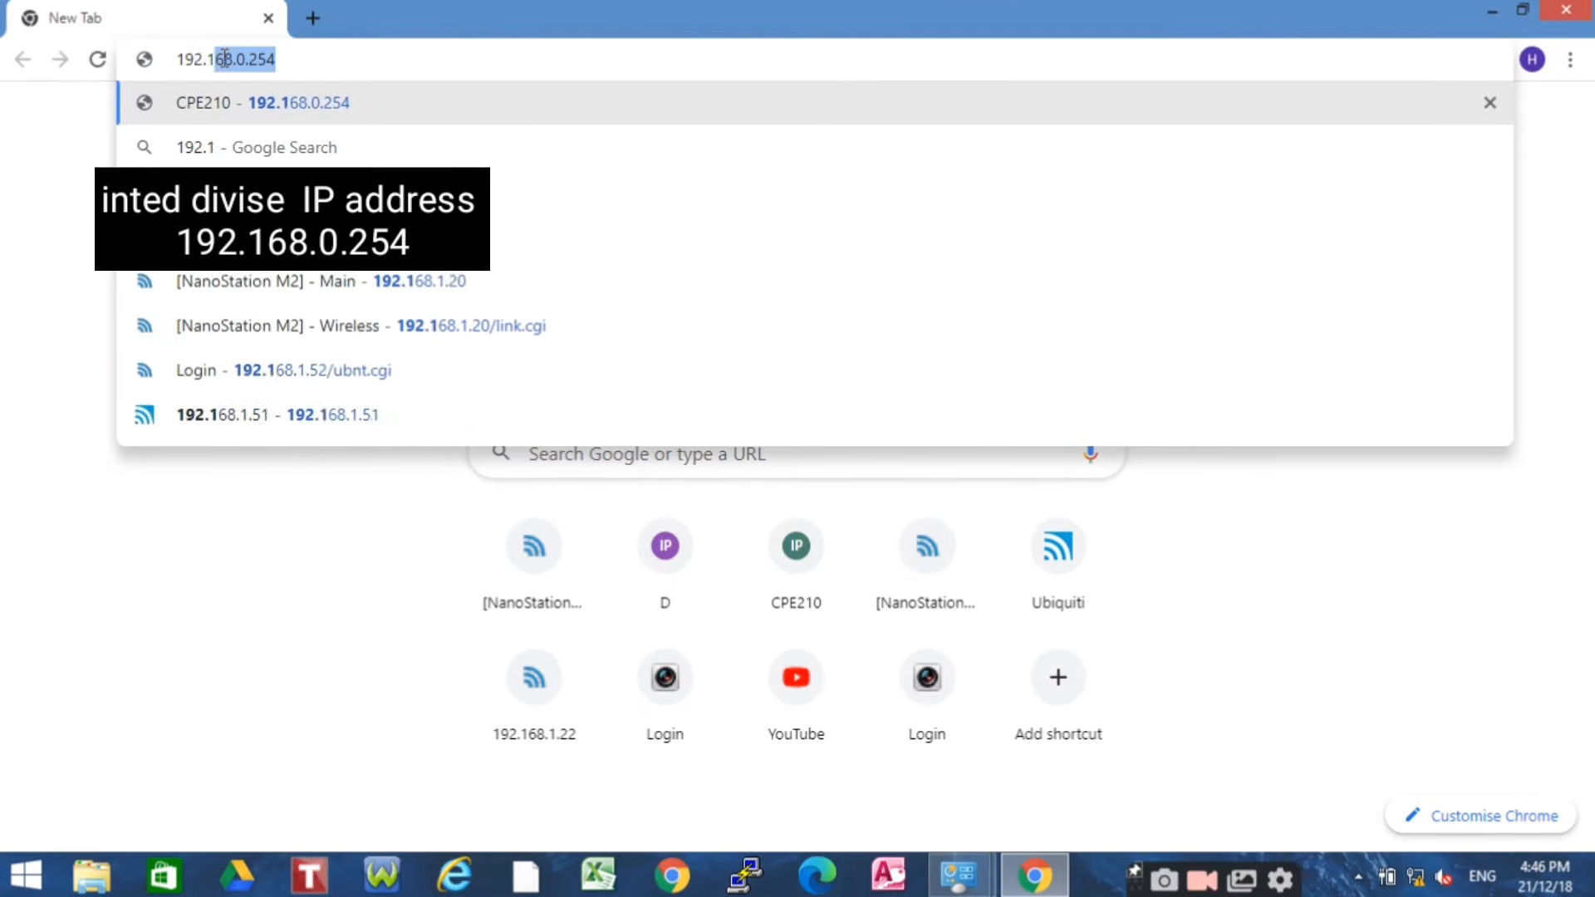
pyautogui.write('68.0')
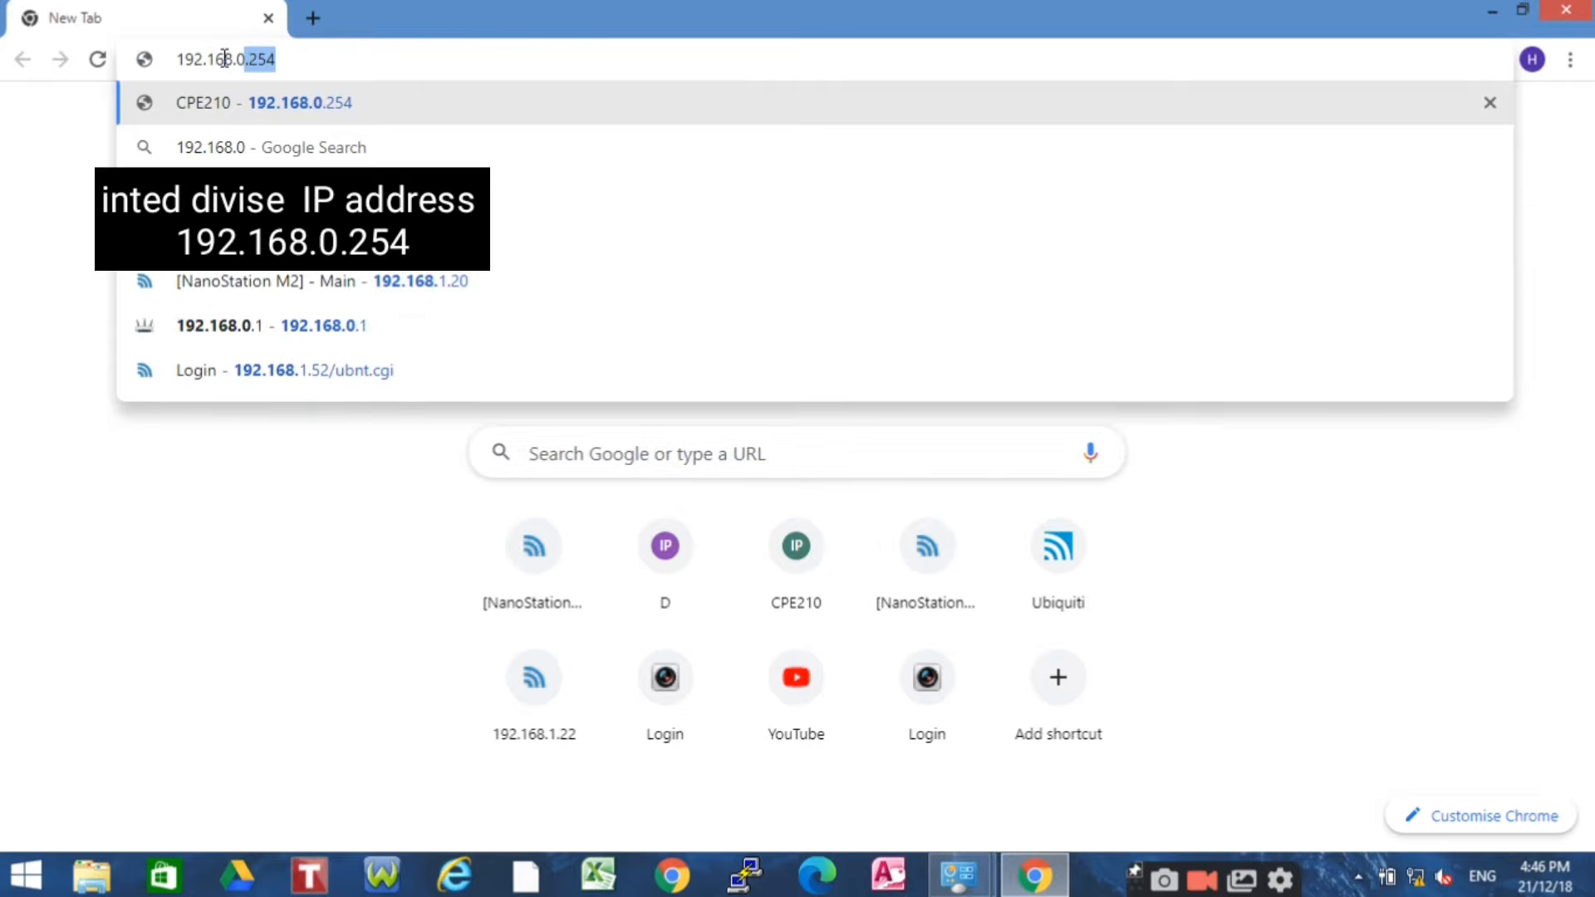
pyautogui.write('.254')
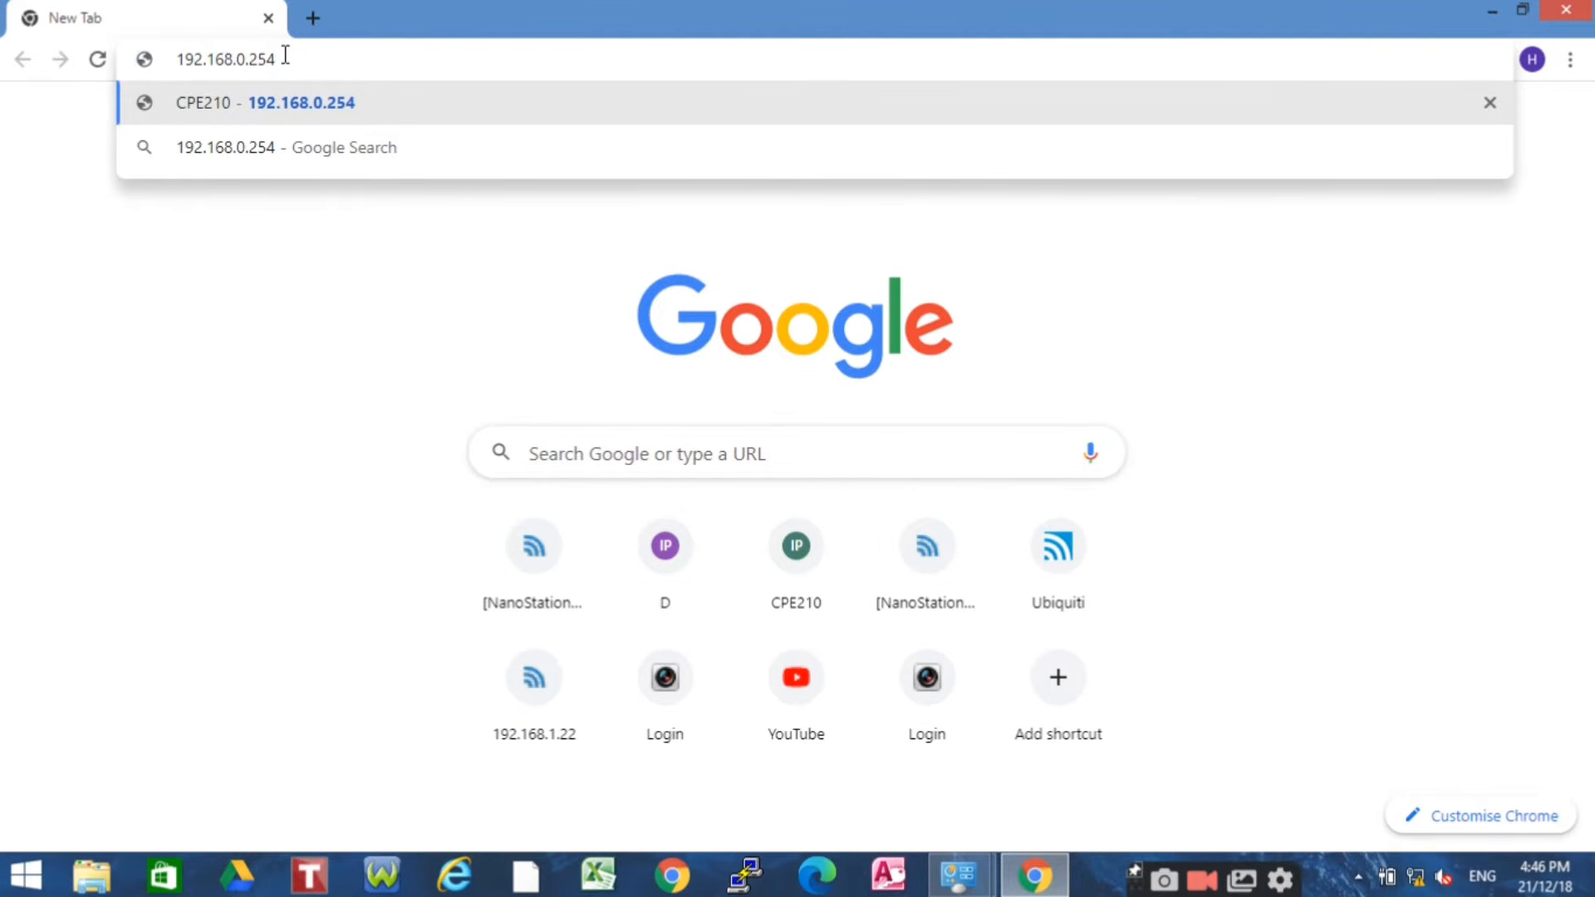
pyautogui.press('Return')
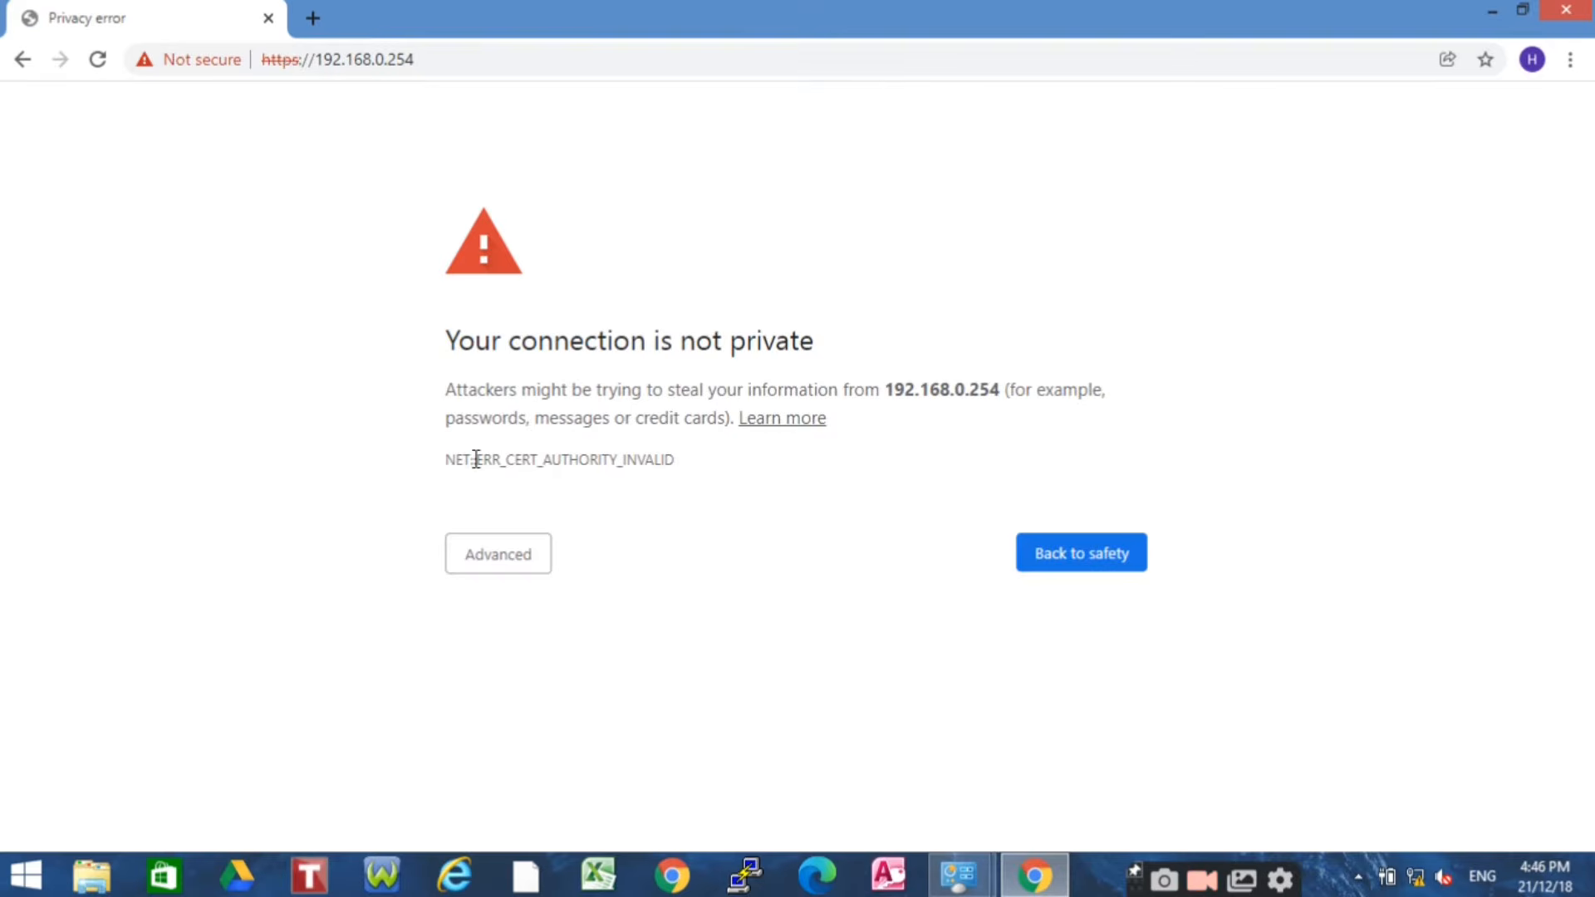
pyautogui.click(511, 553)
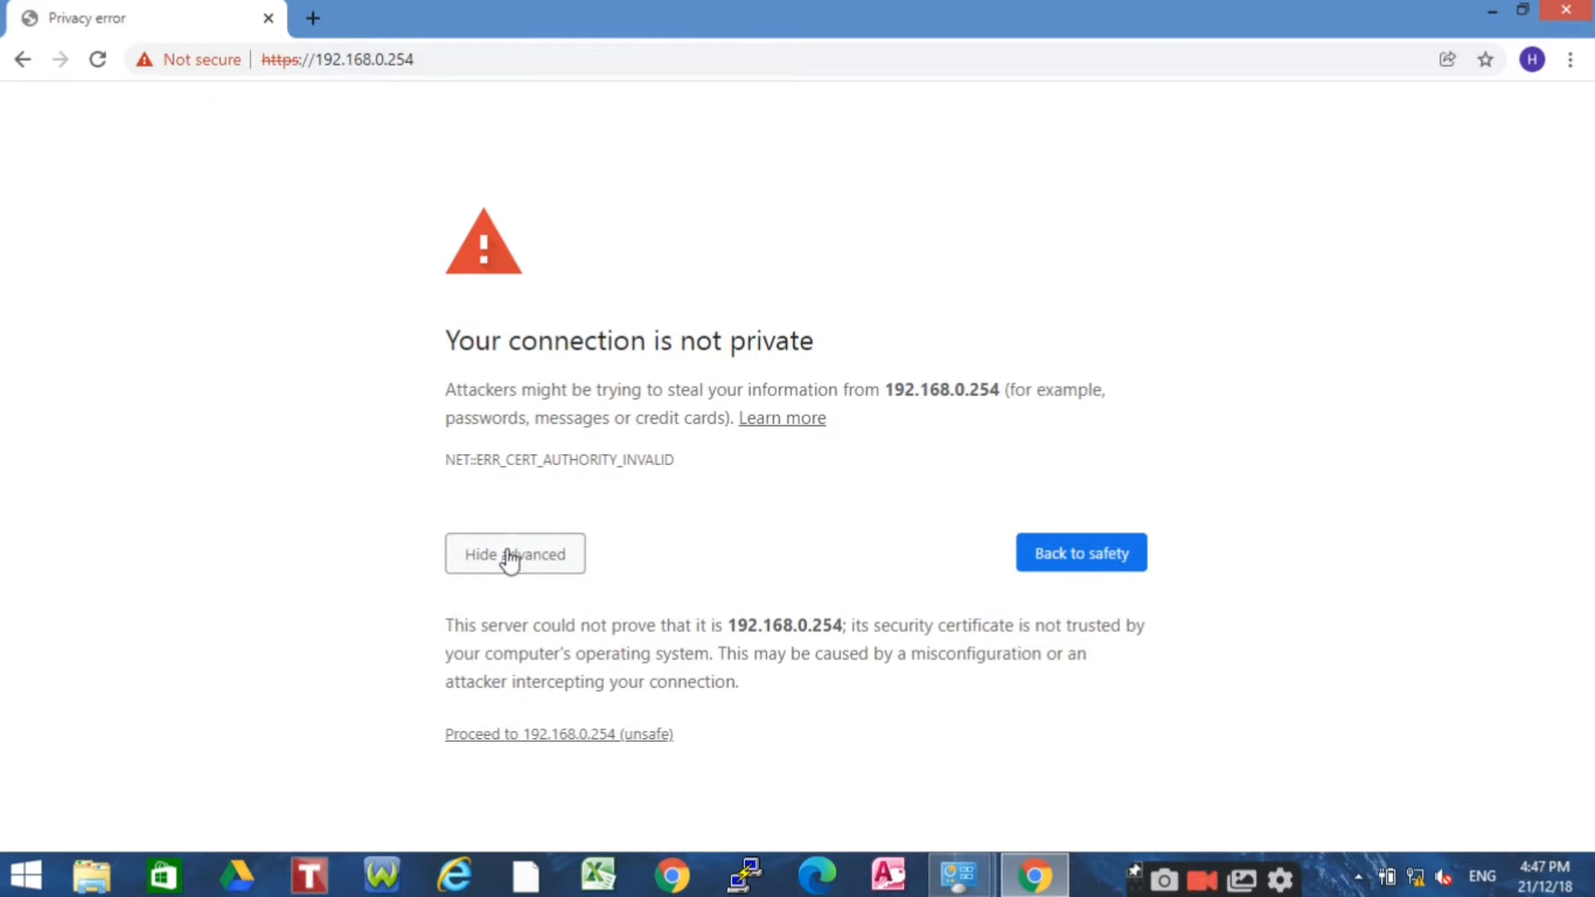
pyautogui.click(553, 736)
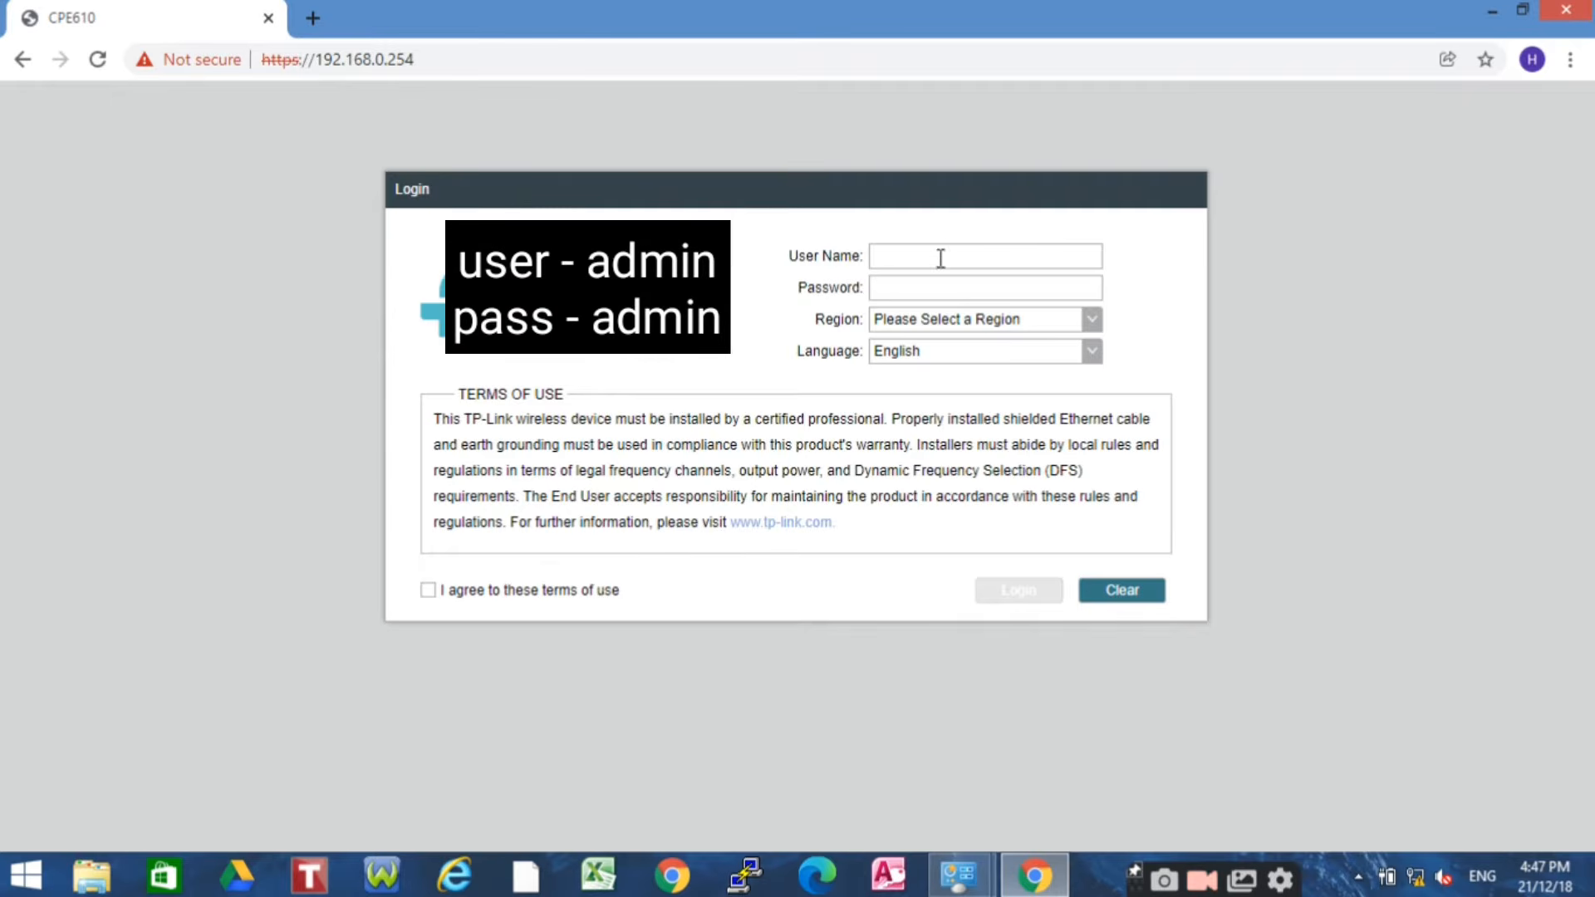
# Enter the default user name and password on the login page
pyautogui.write('admin')
pyautogui.click(929, 288)
pyautogui.write('admin')
# Choose United States as the region, accept the terms of use, and log in
pyautogui.click(1093, 319)
pyautogui.scroll(-5, 1091, 416)
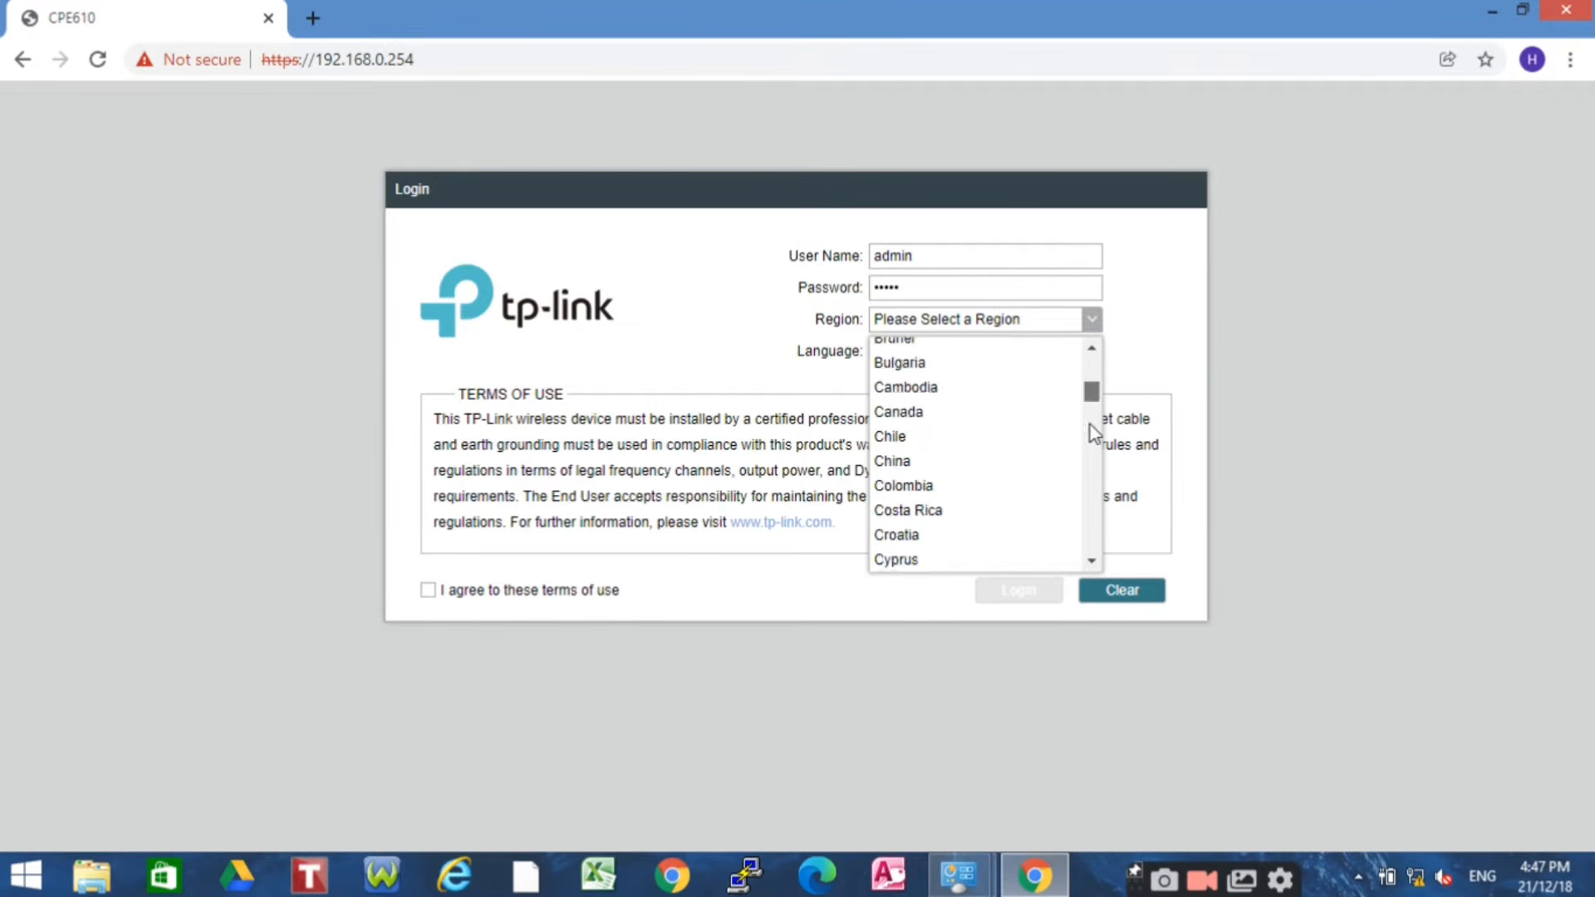
pyautogui.moveTo(1090, 425); pyautogui.dragTo(1098, 620)
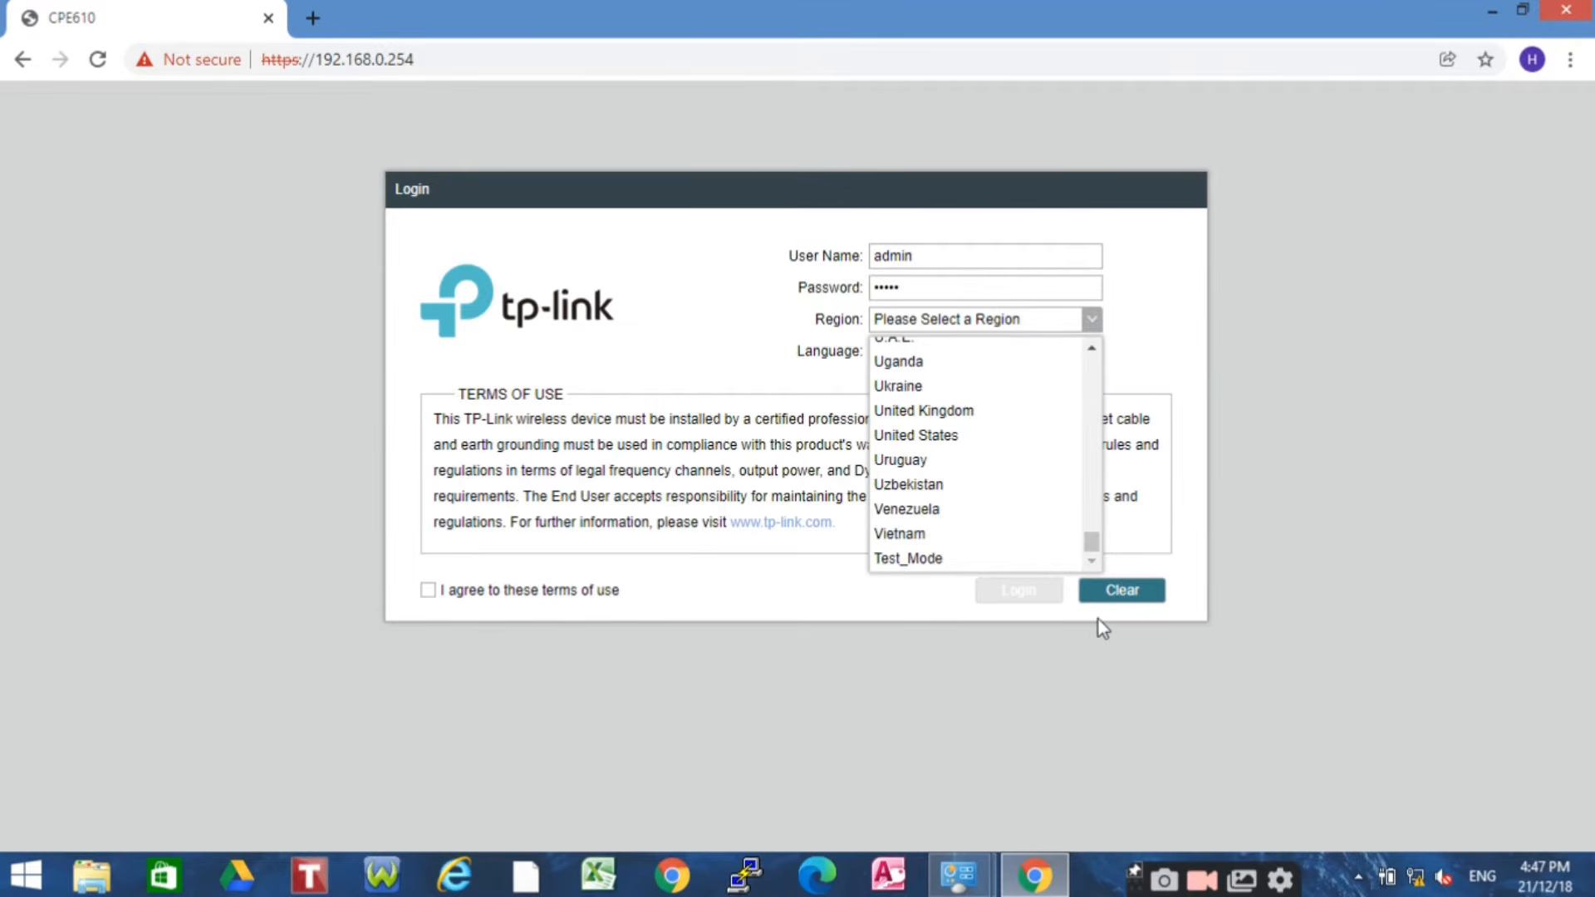
pyautogui.click(907, 436)
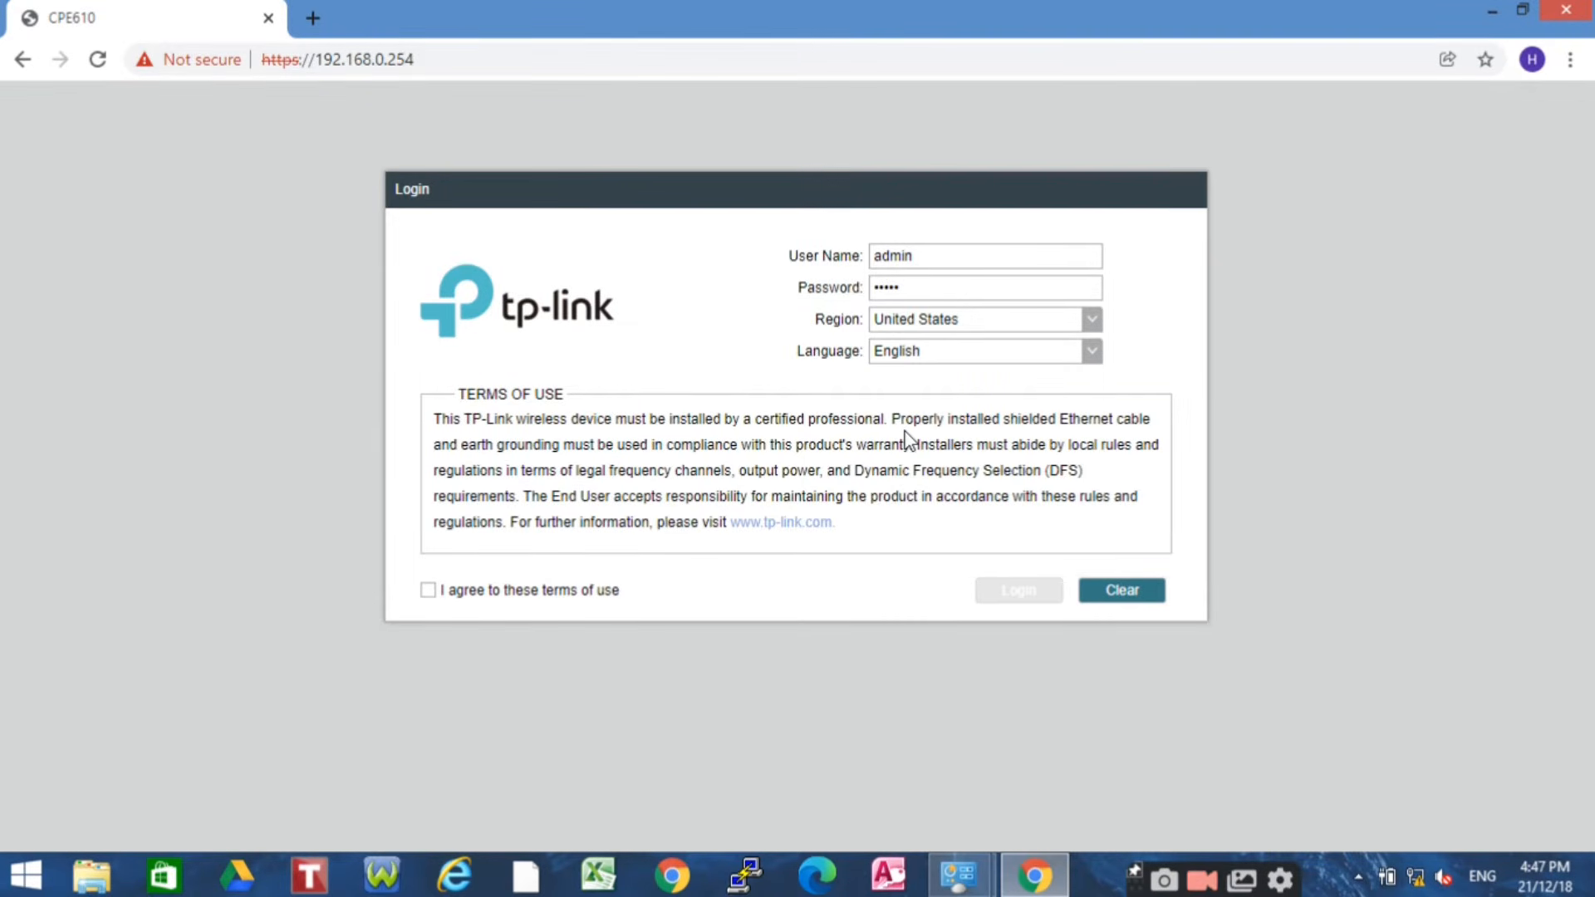
pyautogui.click(428, 591)
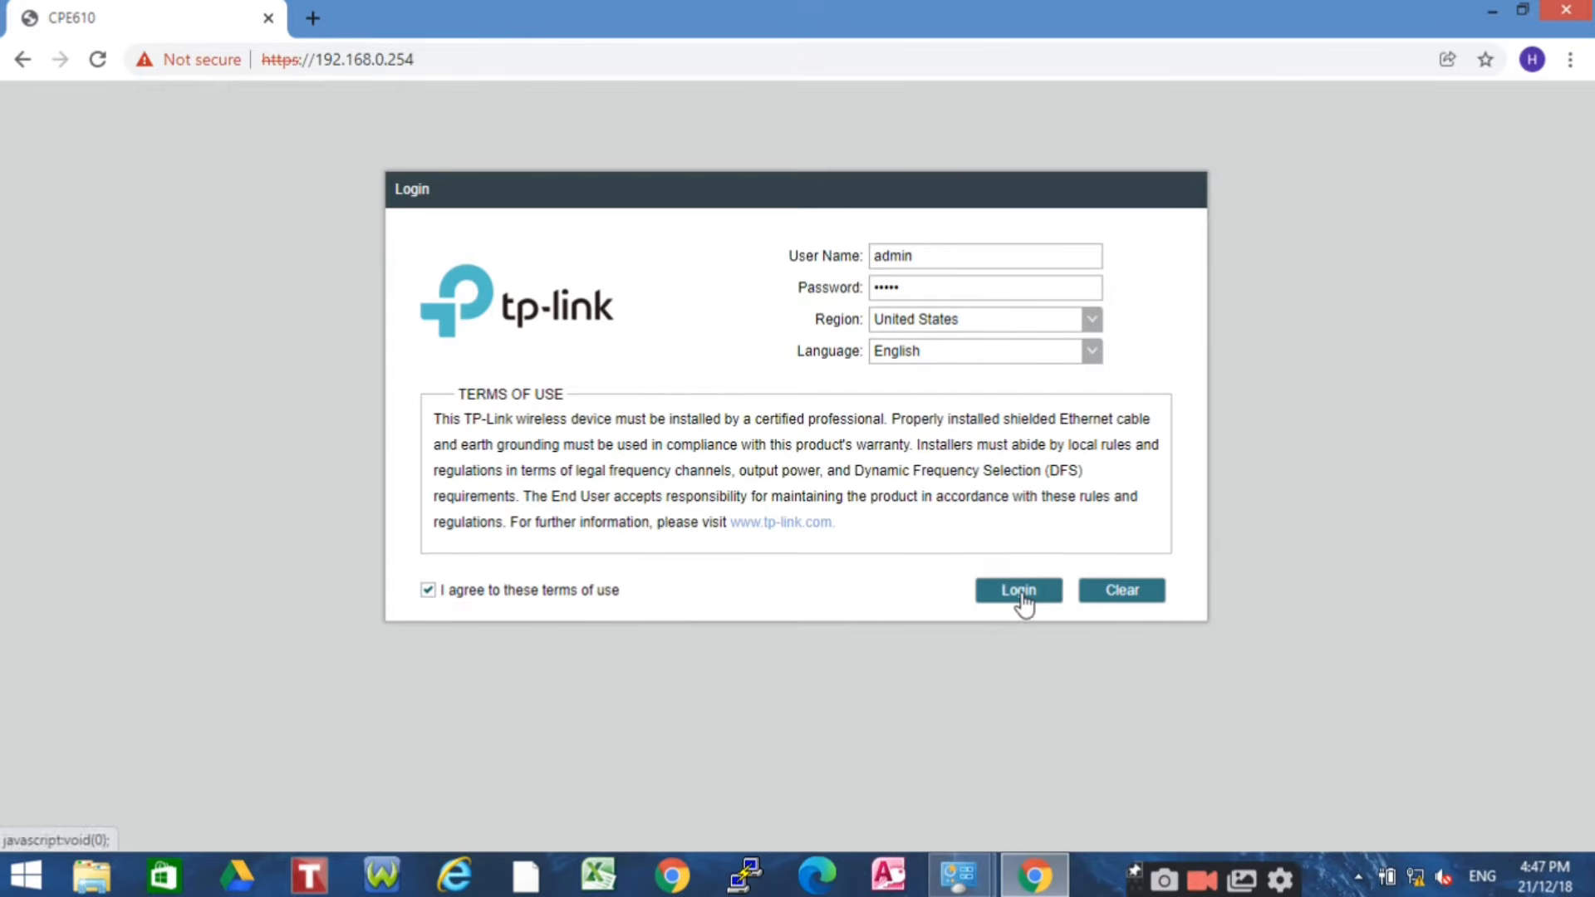
pyautogui.click(1022, 594)
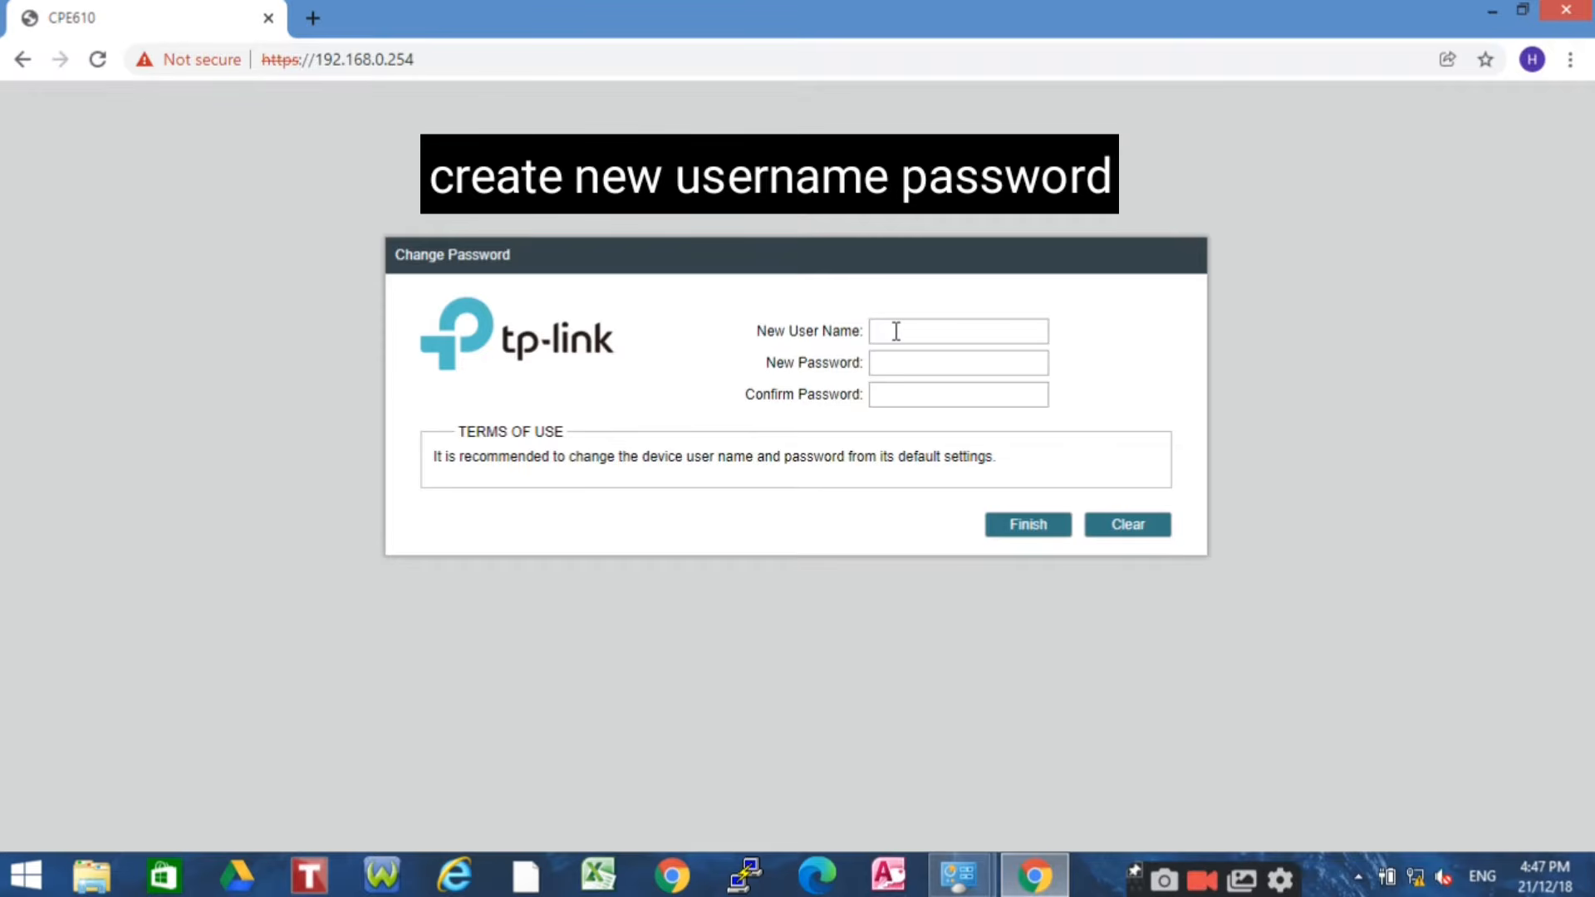
# Set the new user name admin with a new account password, then finish
pyautogui.write('admin')
pyautogui.click(911, 359)
pyautogui.write('••••••')
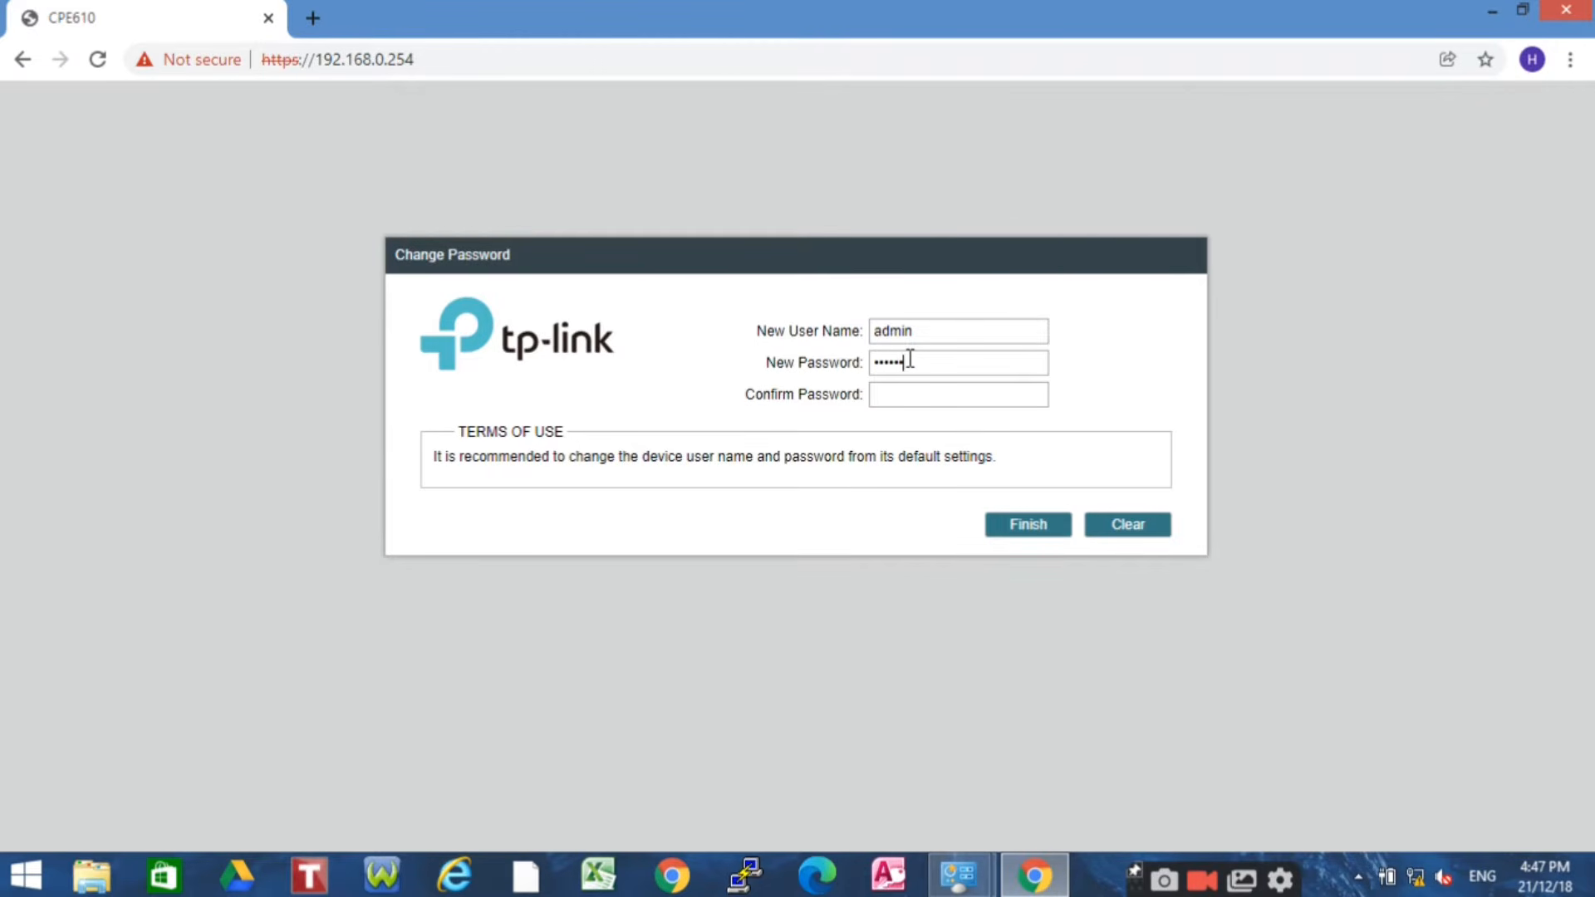
pyautogui.write('••••••')
pyautogui.click(1049, 532)
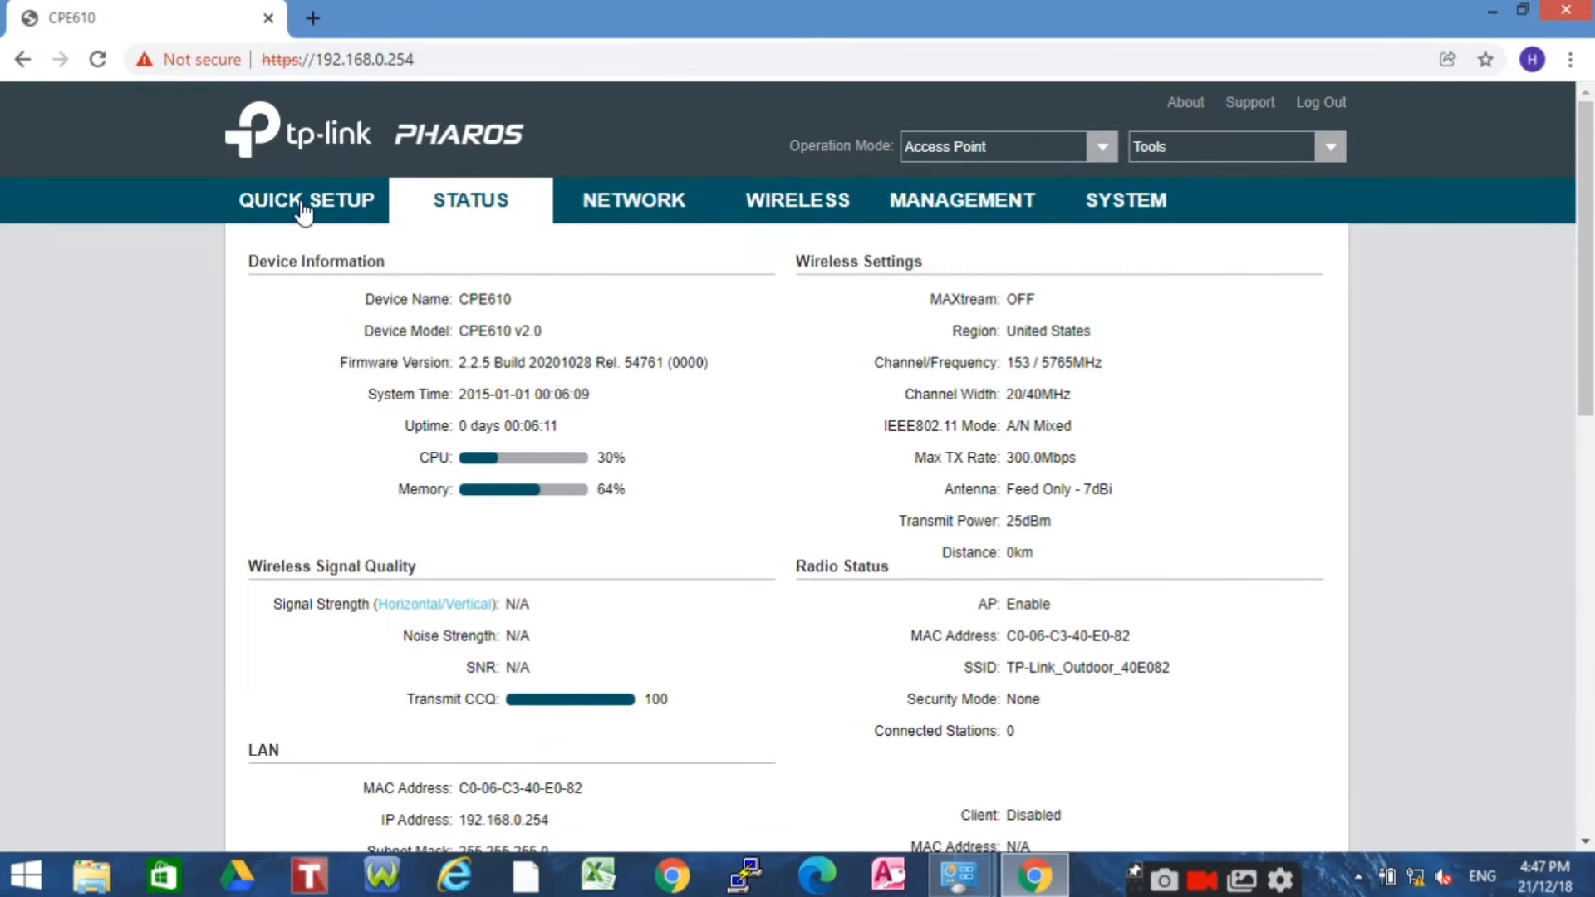
# Keep Access Point as the operation mode and advance the quick setup to LAN Settings
pyautogui.click(1101, 158)
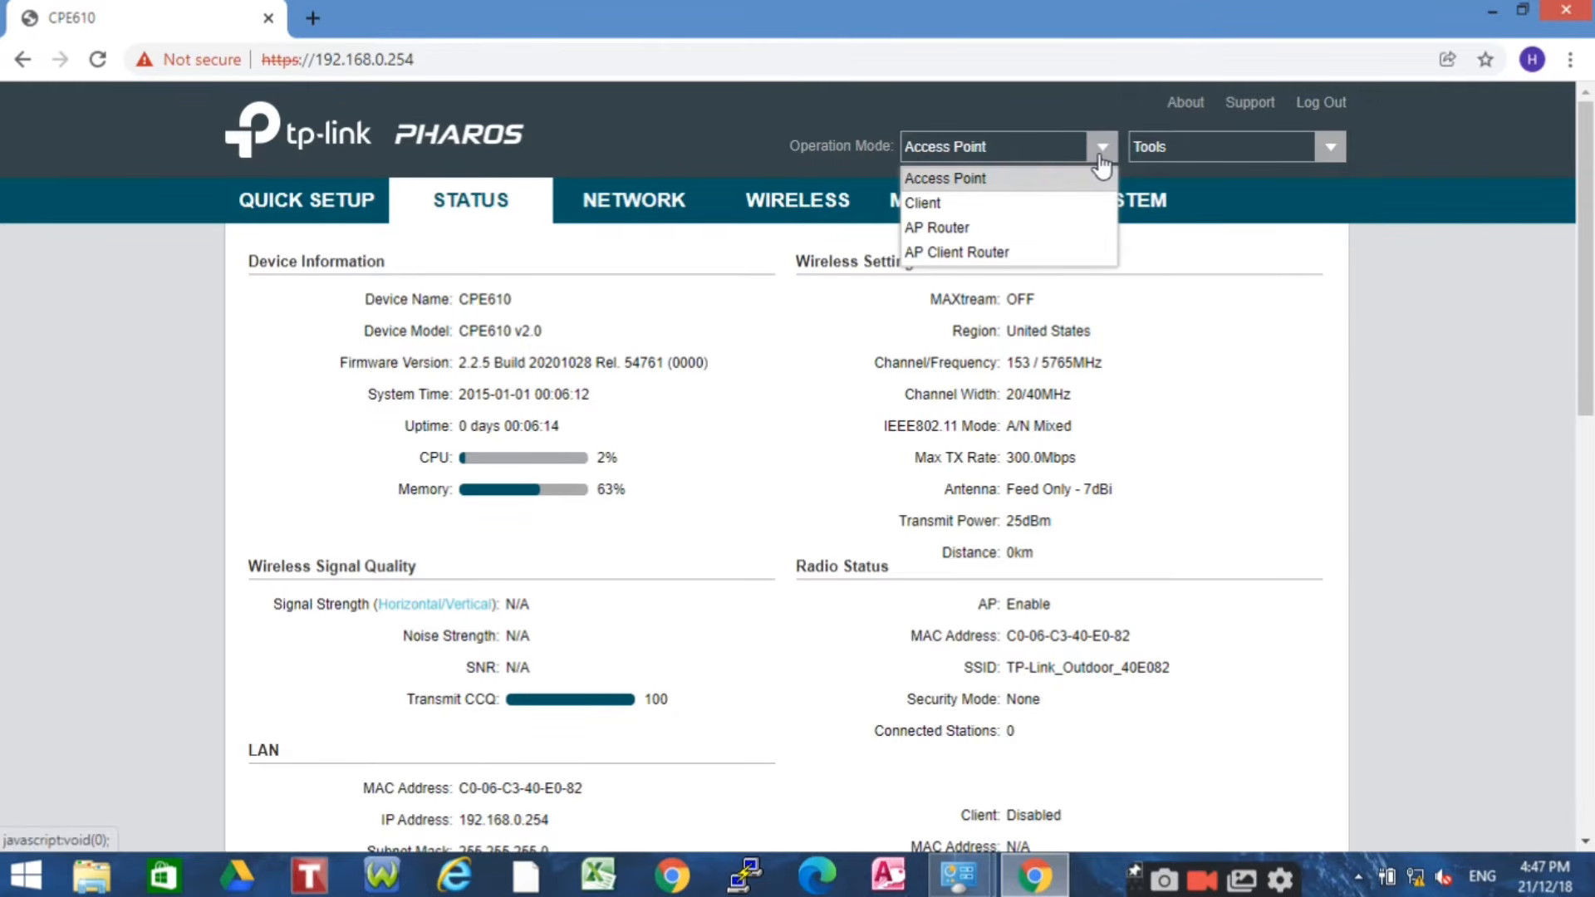
pyautogui.click(976, 184)
pyautogui.click(291, 202)
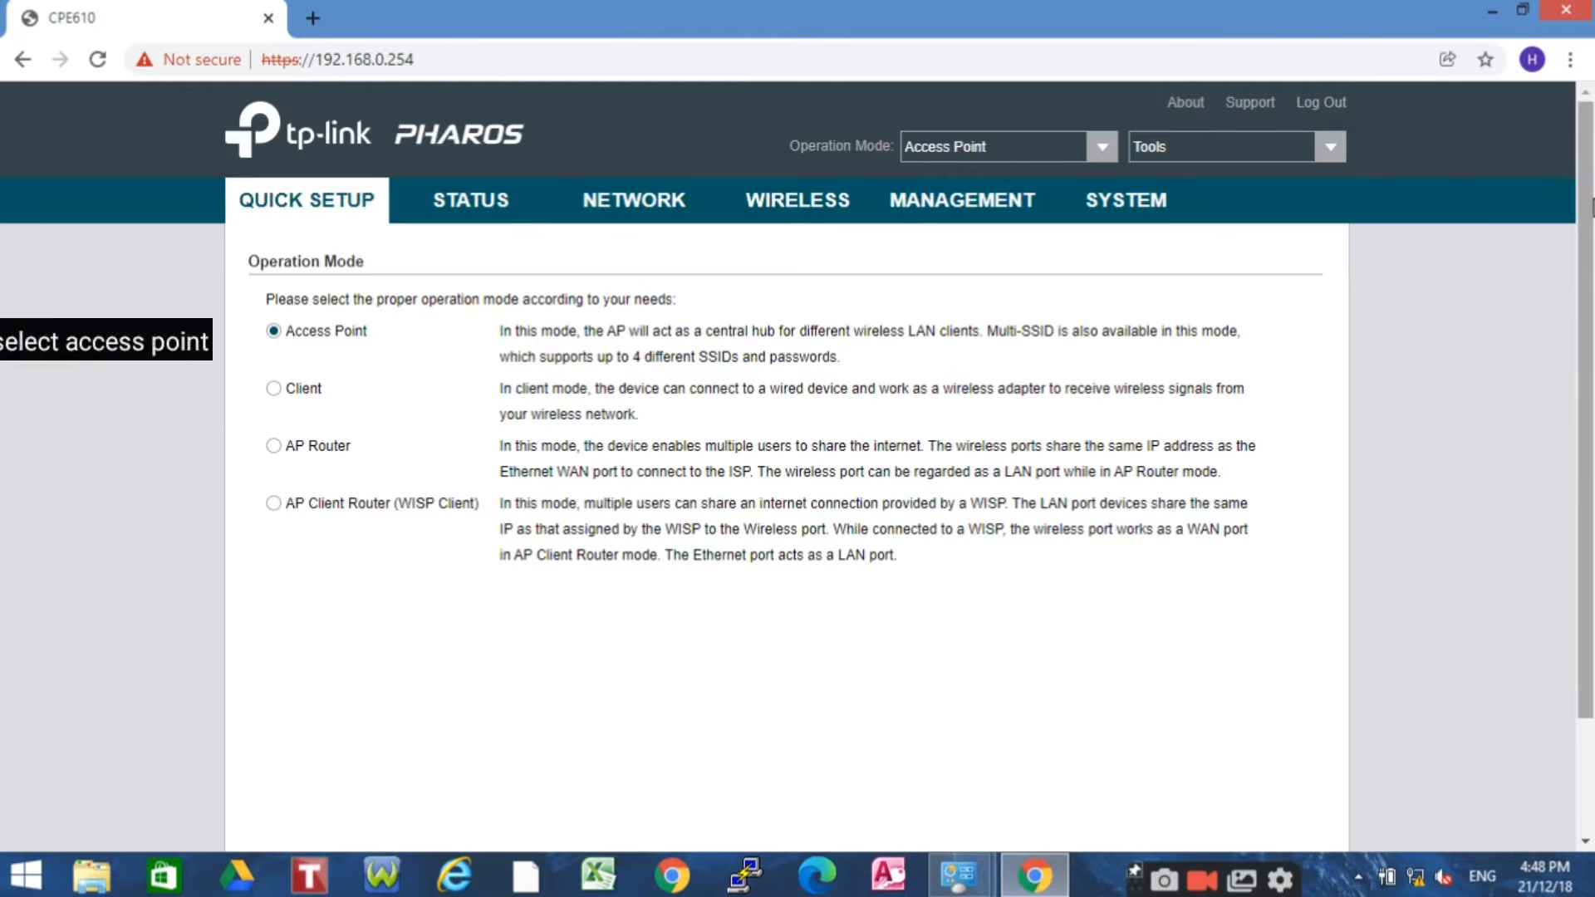
pyautogui.moveTo(1587, 217); pyautogui.dragTo(1586, 263)
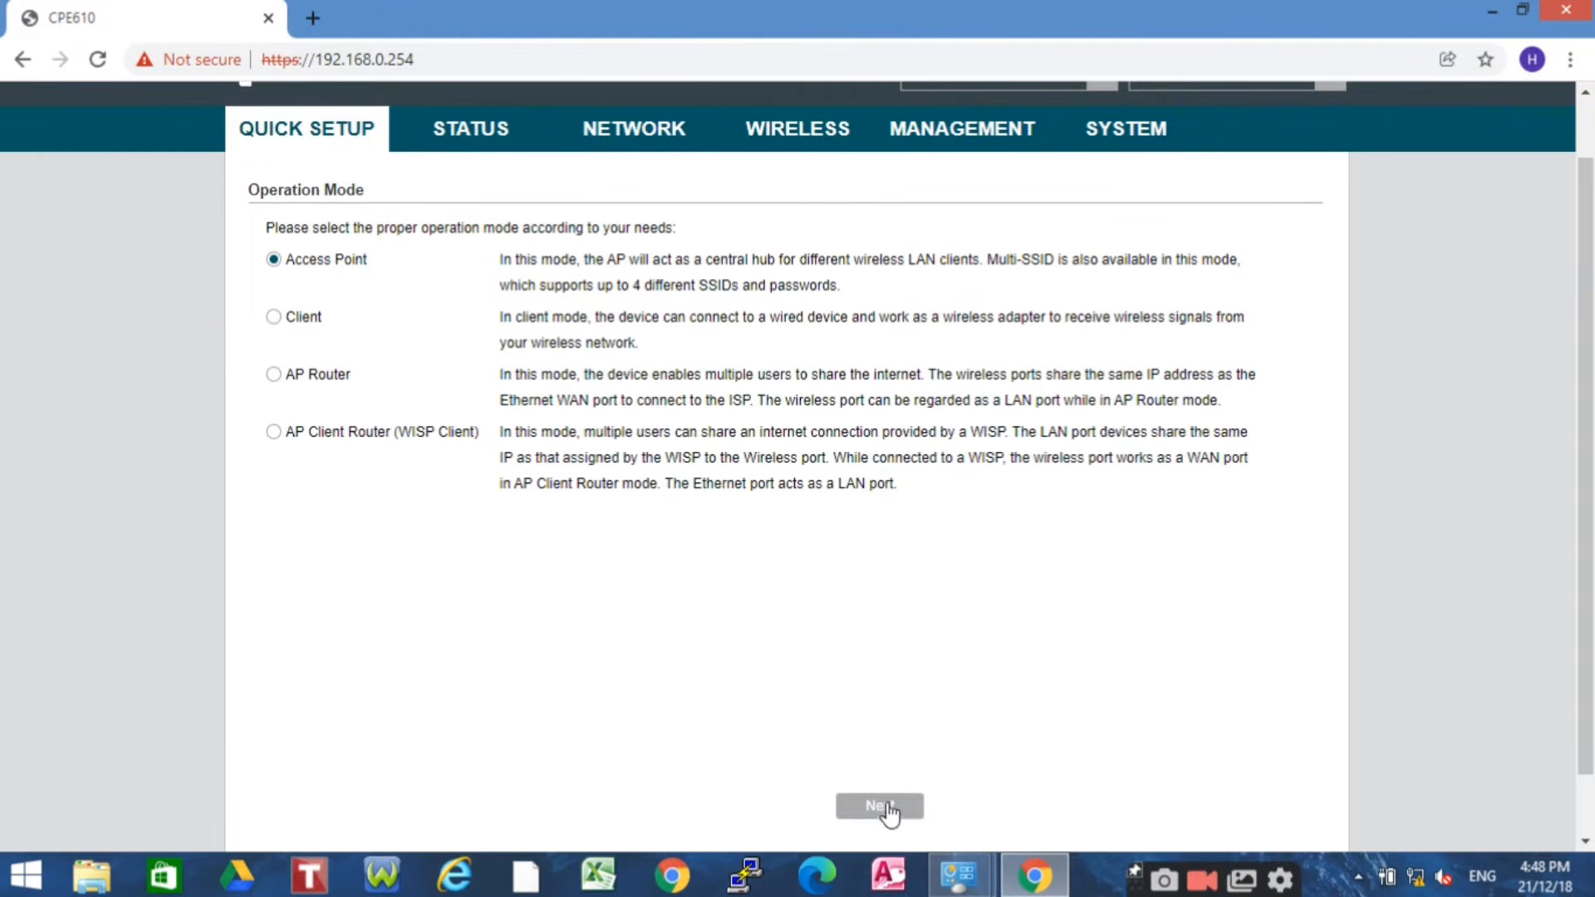
pyautogui.click(897, 807)
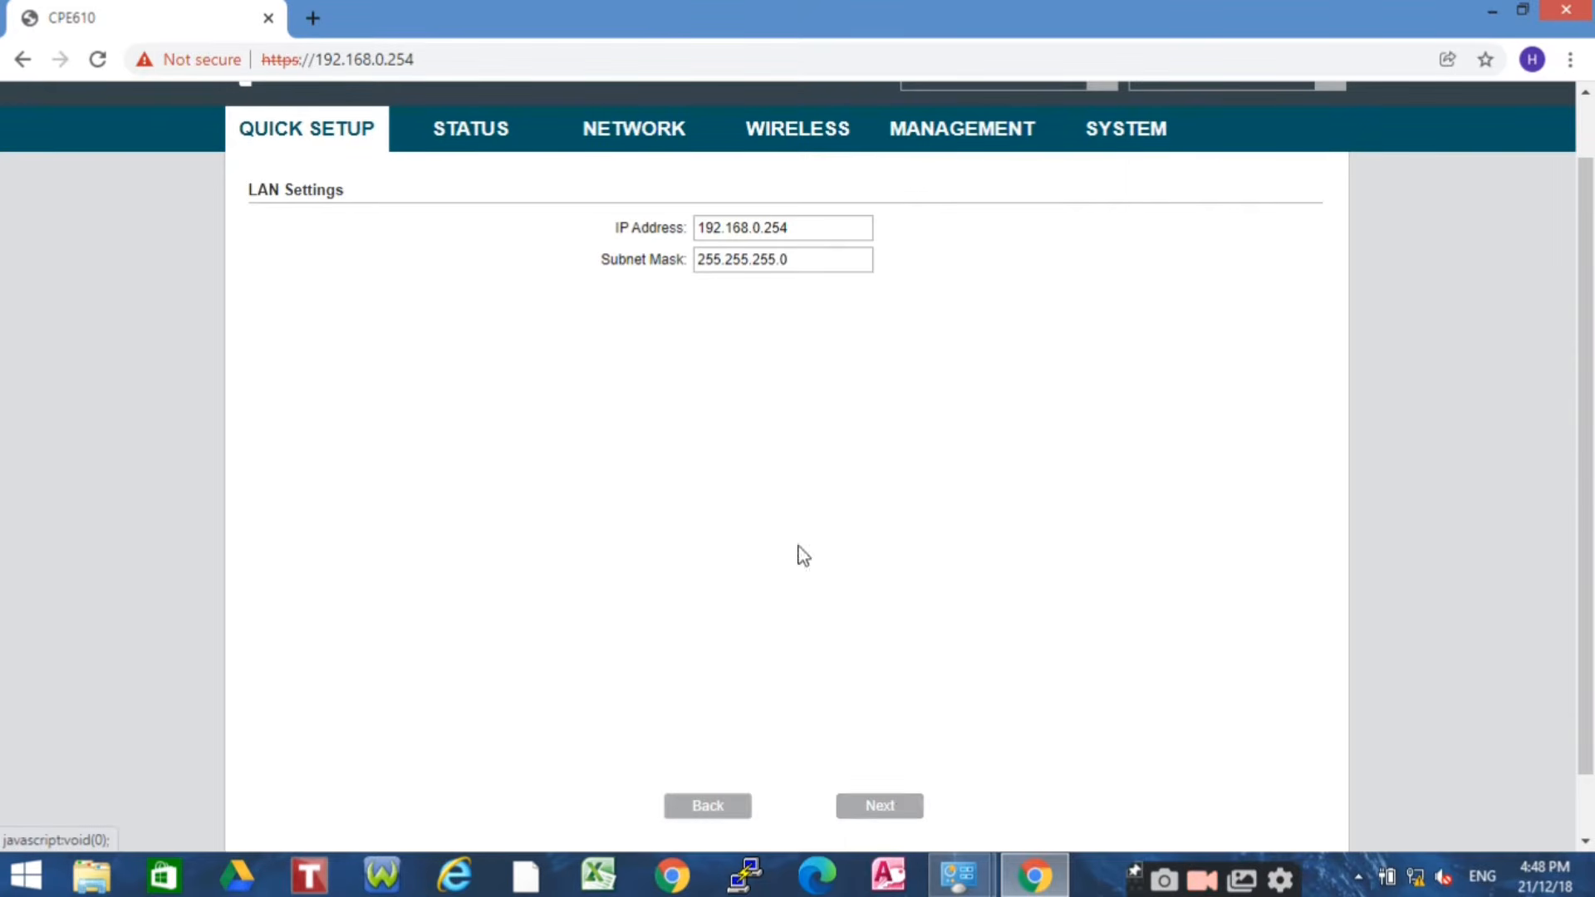
# Replace LAN IP 192.168.0.254 with 192.168.1.98 and continue to Wireless AP Settings
pyautogui.click(801, 227)
pyautogui.press('BackSpace')
pyautogui.press('BackSpace')
pyautogui.press('BackSpace')
pyautogui.press('BackSpace')
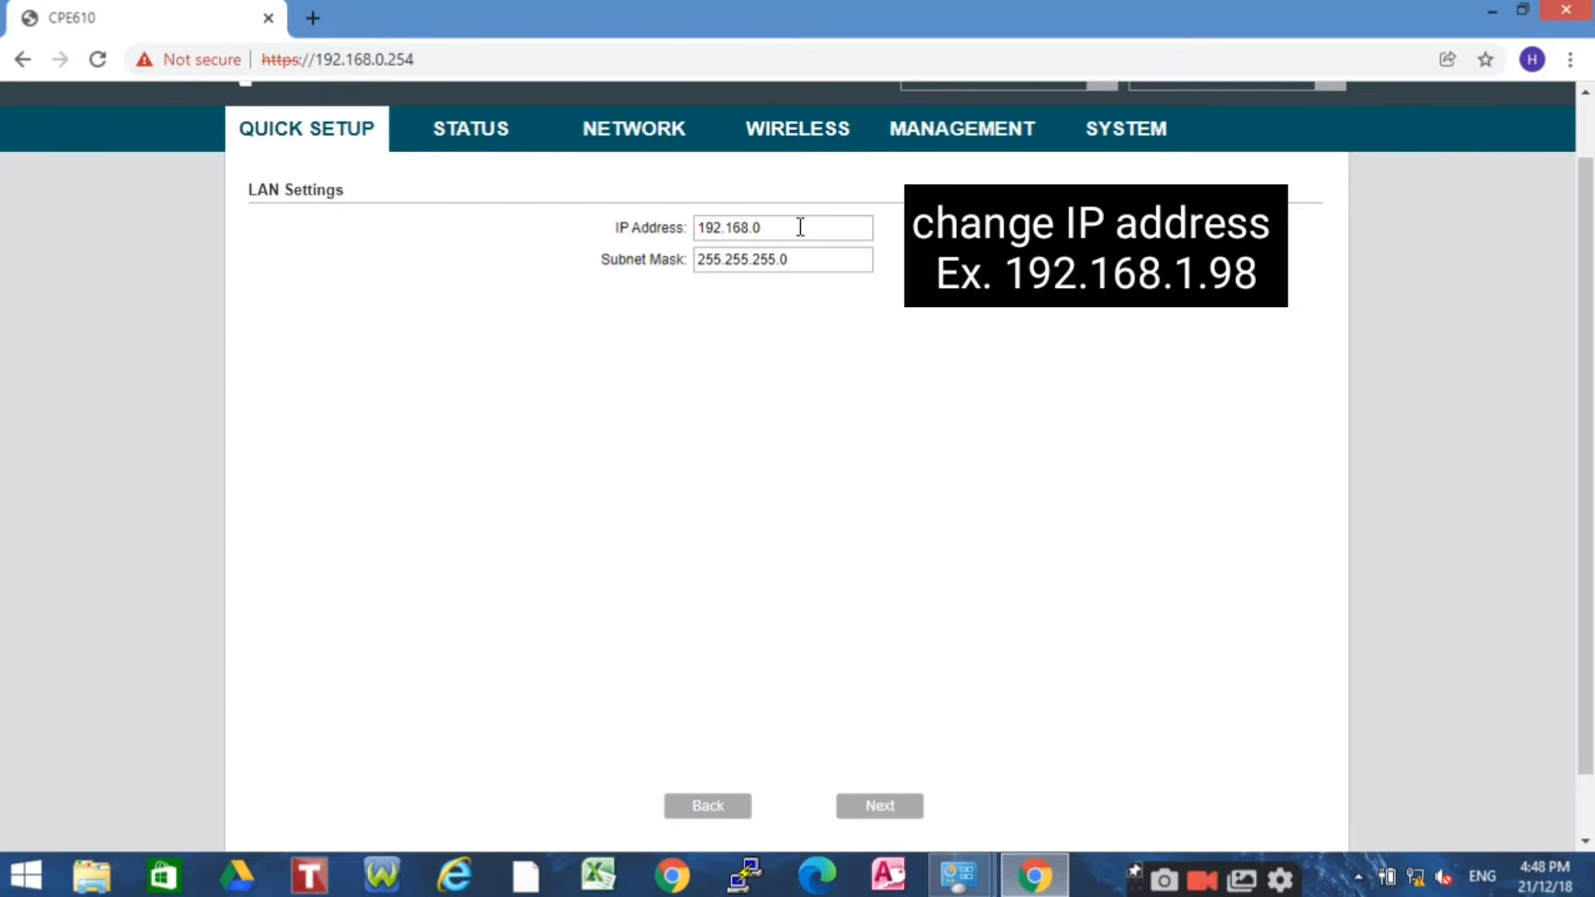
pyautogui.write('1.91')
pyautogui.press('BackSpace')
pyautogui.write('8')
pyautogui.click(870, 810)
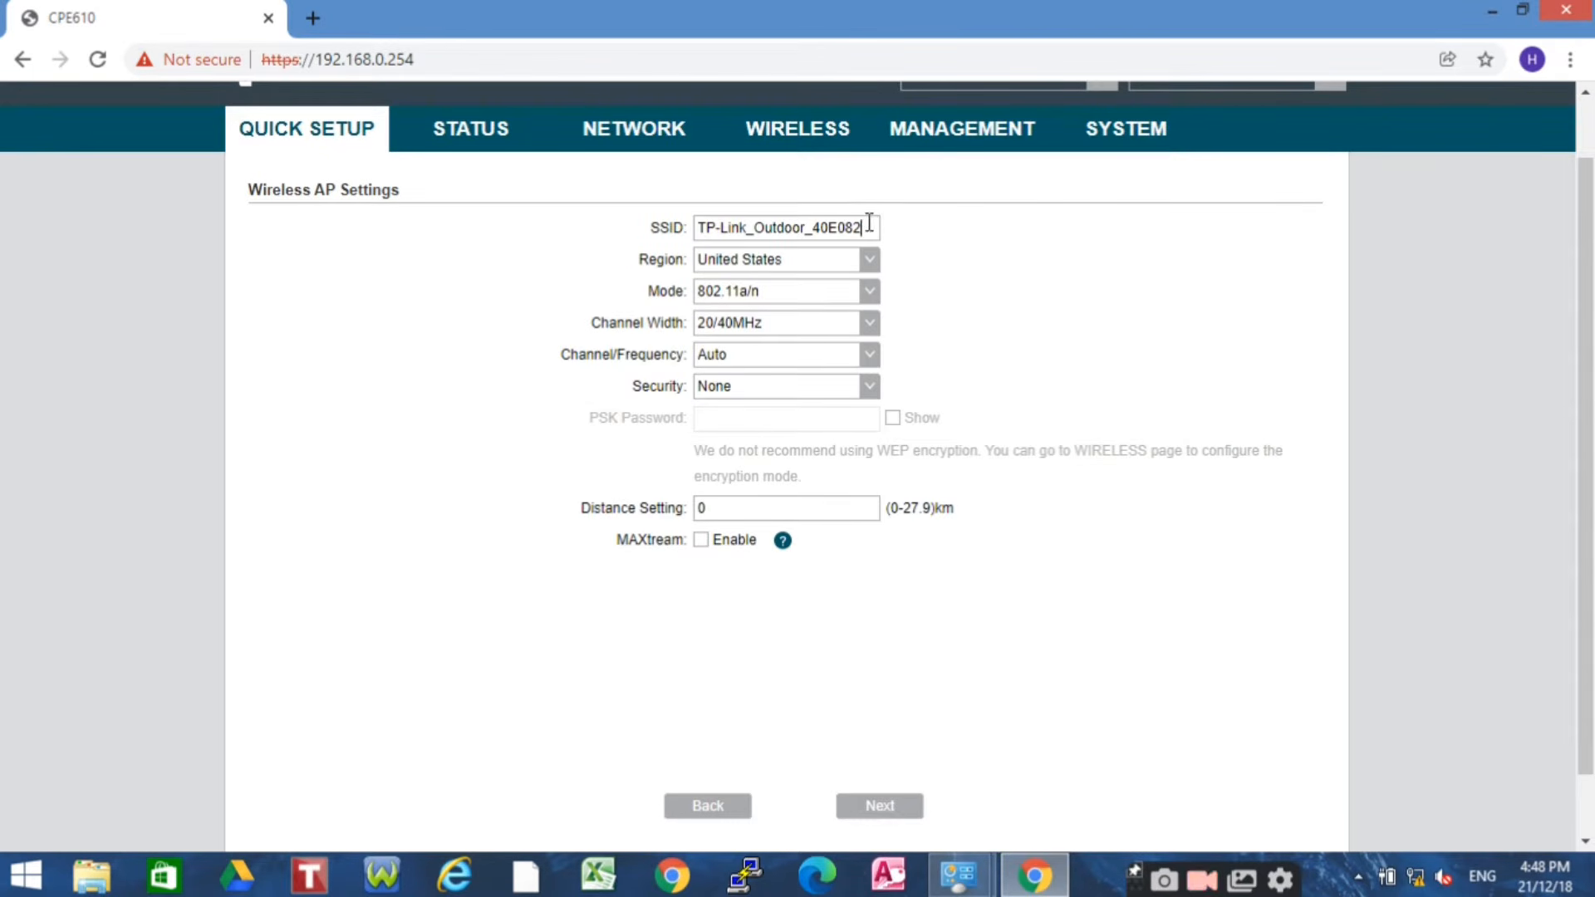
# Replace the default SSID TP-Link_Outdoor_40E082 with HIT210
pyautogui.press('BackSpace')
pyautogui.press('BackSpace')
pyautogui.press('BackSpace')
pyautogui.press('BackSpace')
pyautogui.press('BackSpace')
pyautogui.press('BackSpace')
pyautogui.press('BackSpace')
pyautogui.press('BackSpace')
pyautogui.press('BackSpace')
pyautogui.press('BackSpace')
pyautogui.press('BackSpace')
pyautogui.press('BackSpace')
pyautogui.press('BackSpace')
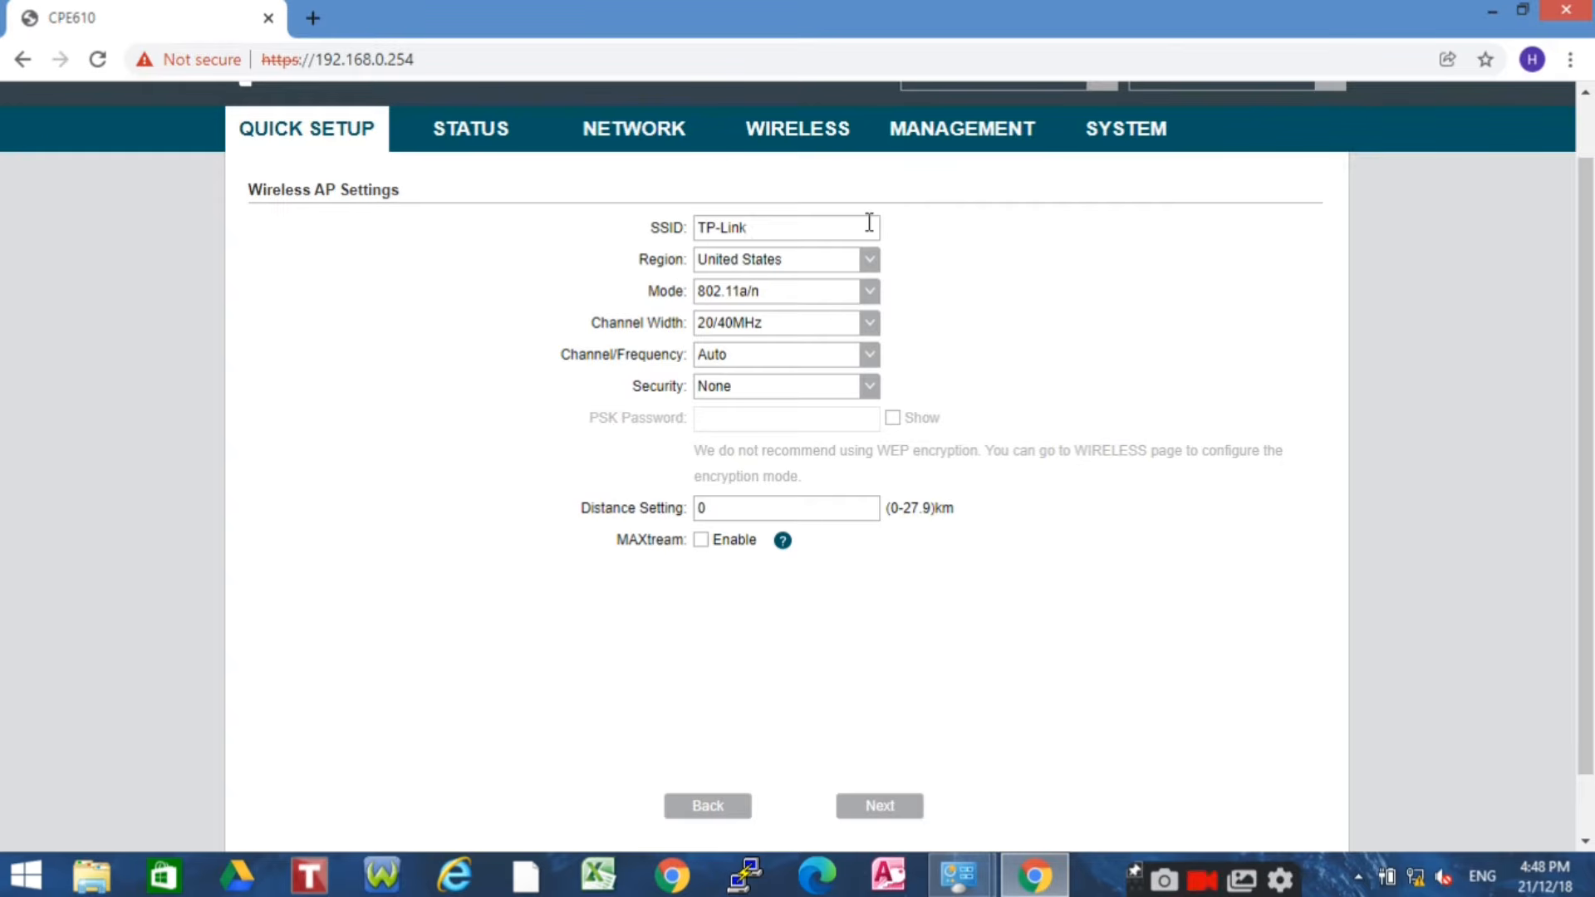
pyautogui.write('610')
pyautogui.press('BackSpace')
pyautogui.press('BackSpace')
pyautogui.press('BackSpace')
pyautogui.press('BackSpace')
pyautogui.press('BackSpace')
pyautogui.press('BackSpace')
pyautogui.press('BackSpace')
pyautogui.press('BackSpace')
pyautogui.write('Hi')
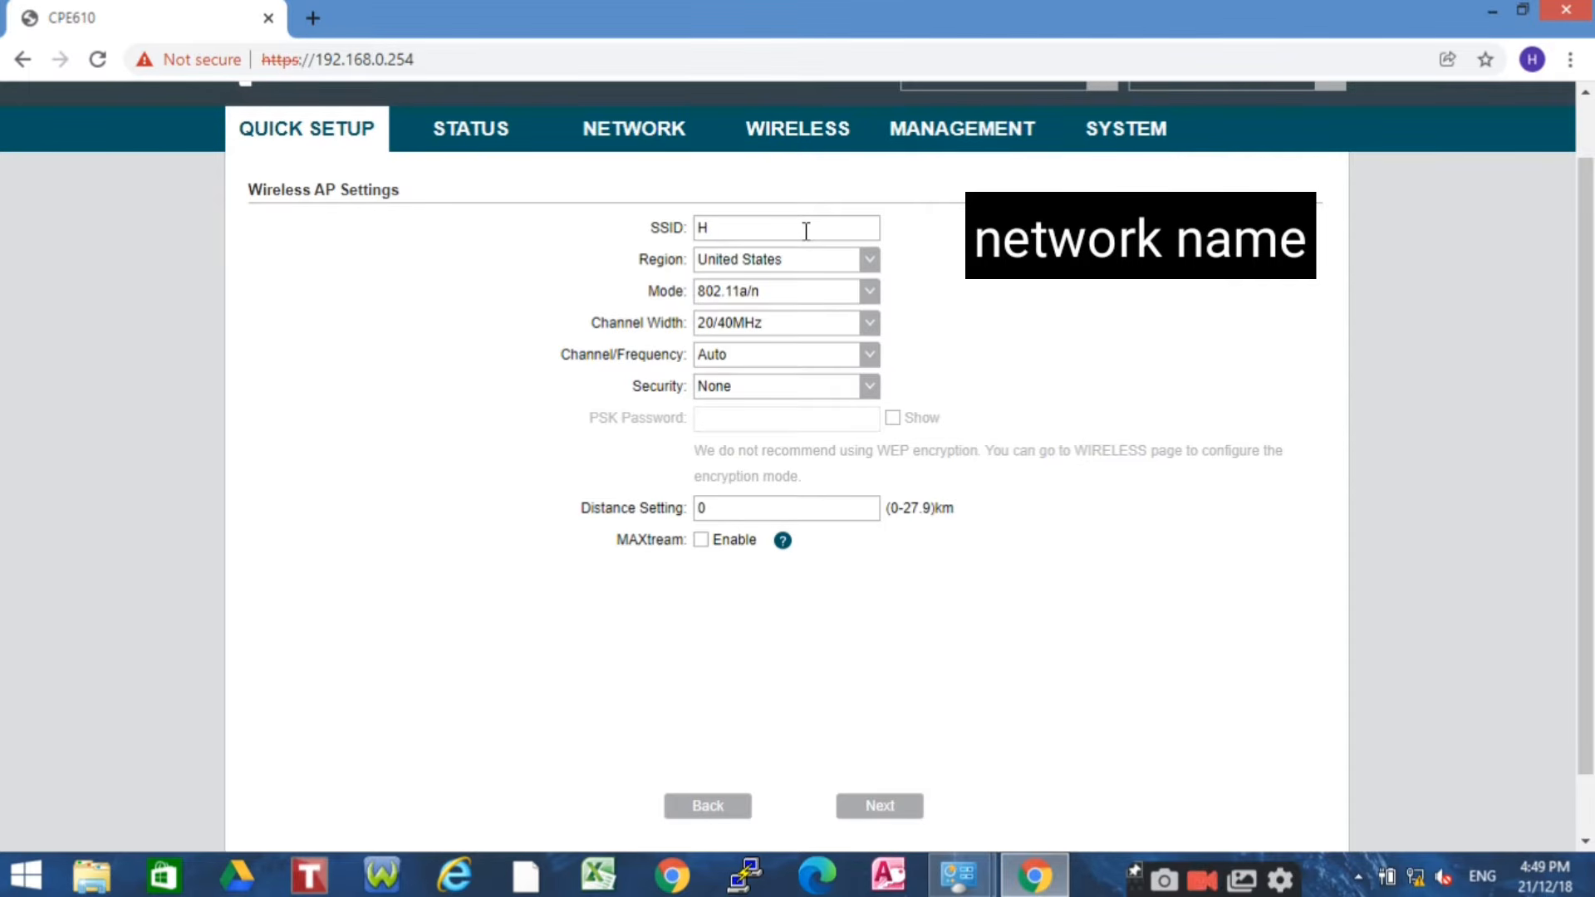
pyautogui.write('IT210')
# Keep United States and 802.11a/n, and set 20MHz channel width on channel 161 / 5805MHz
pyautogui.click(868, 274)
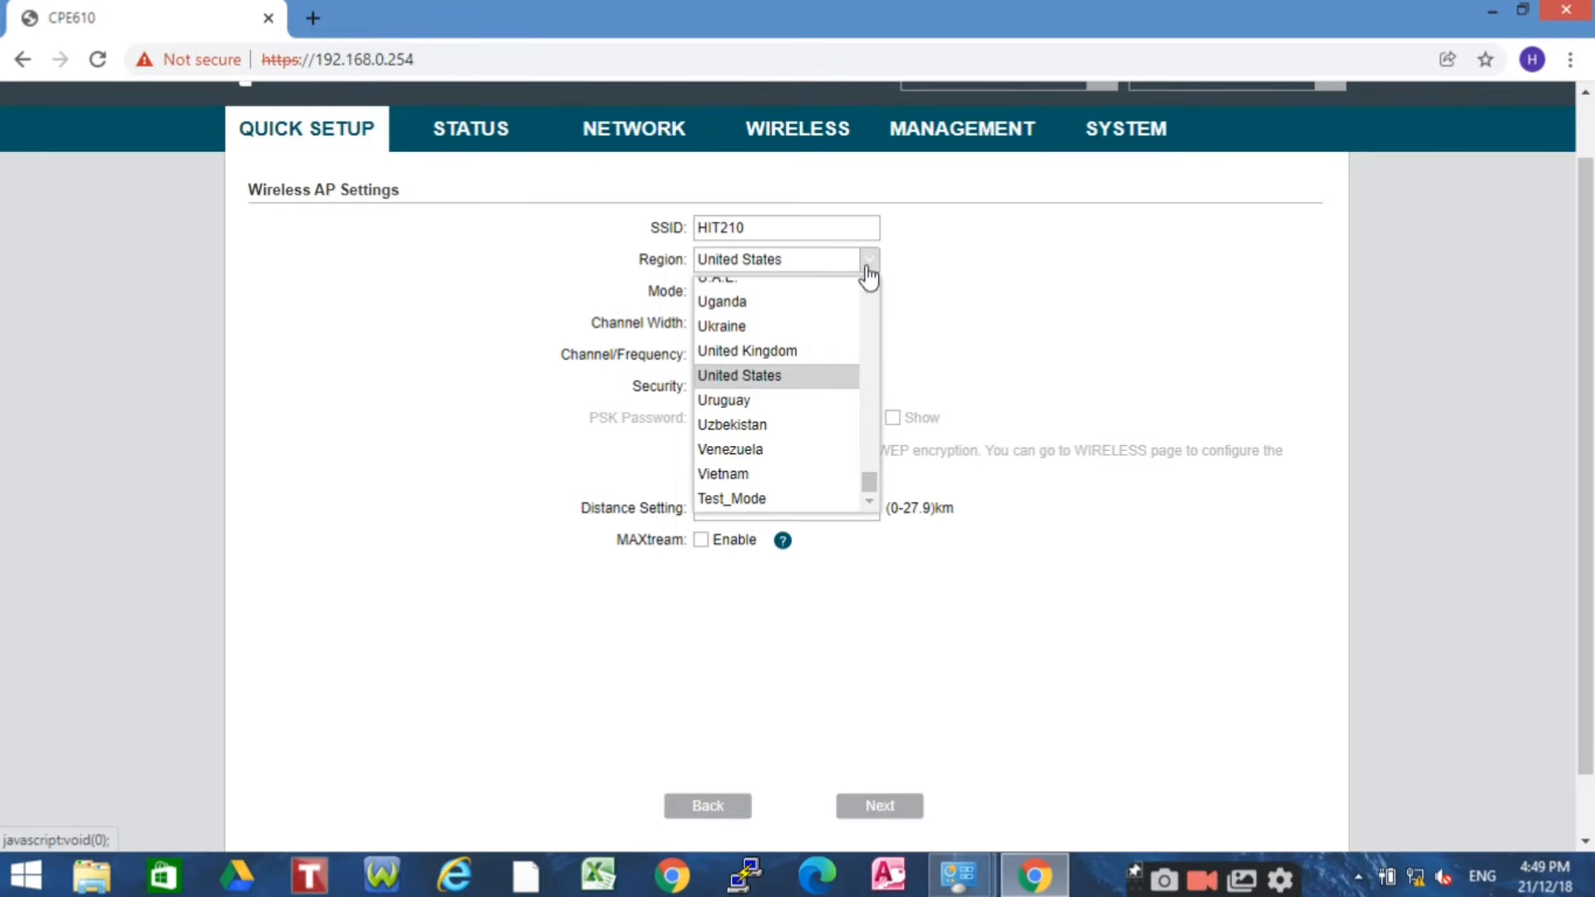
pyautogui.click(773, 378)
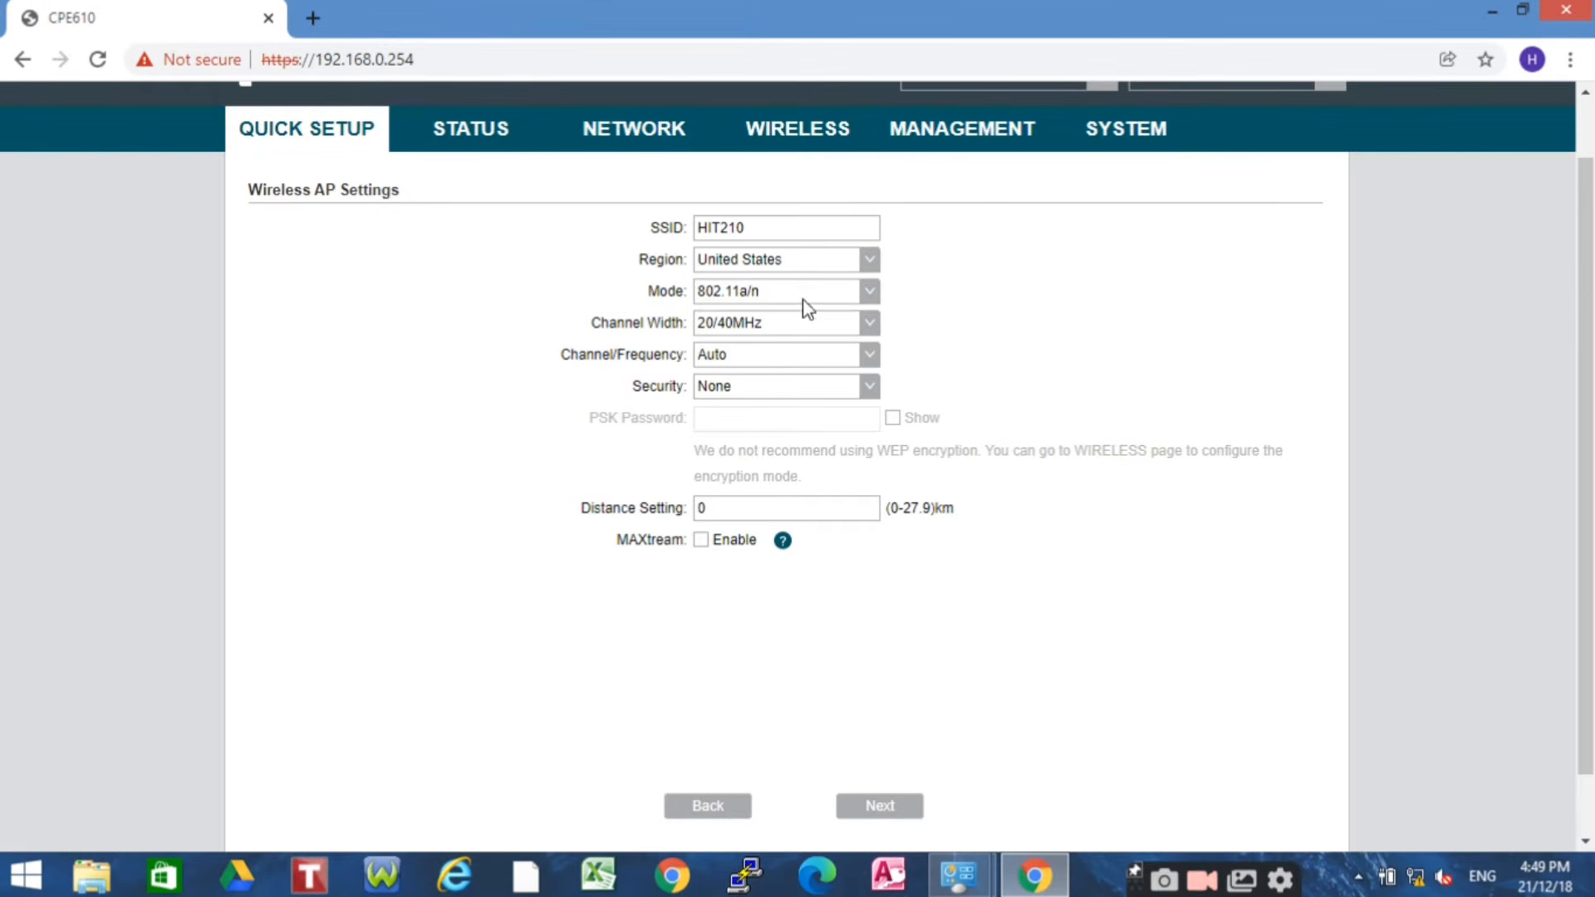
pyautogui.click(872, 292)
pyautogui.click(1012, 291)
pyautogui.click(866, 326)
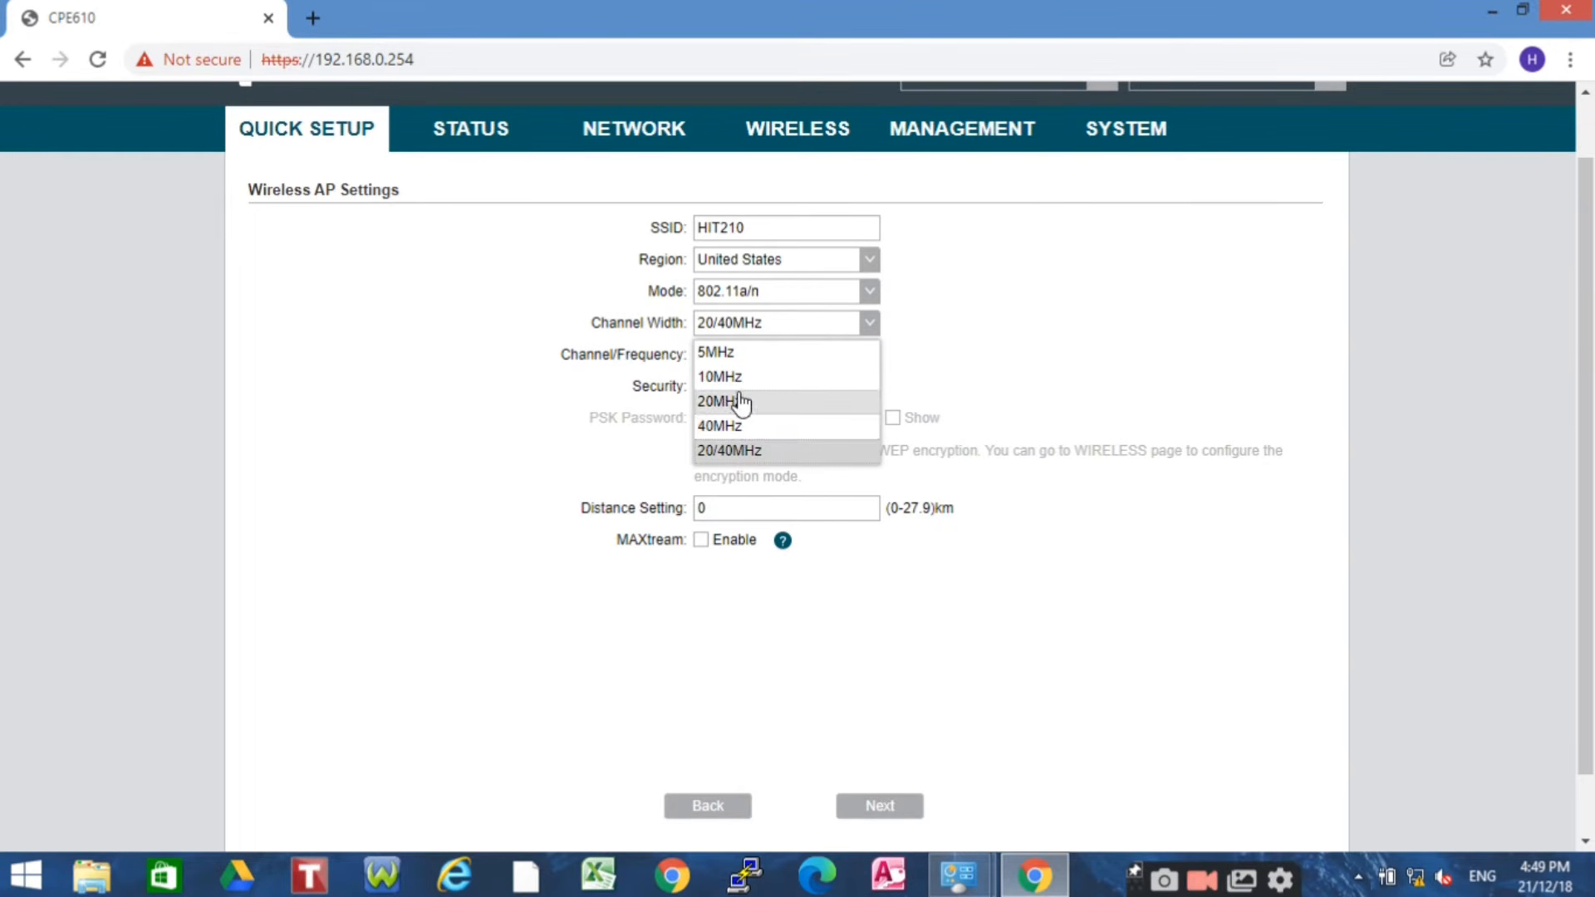
pyautogui.click(972, 373)
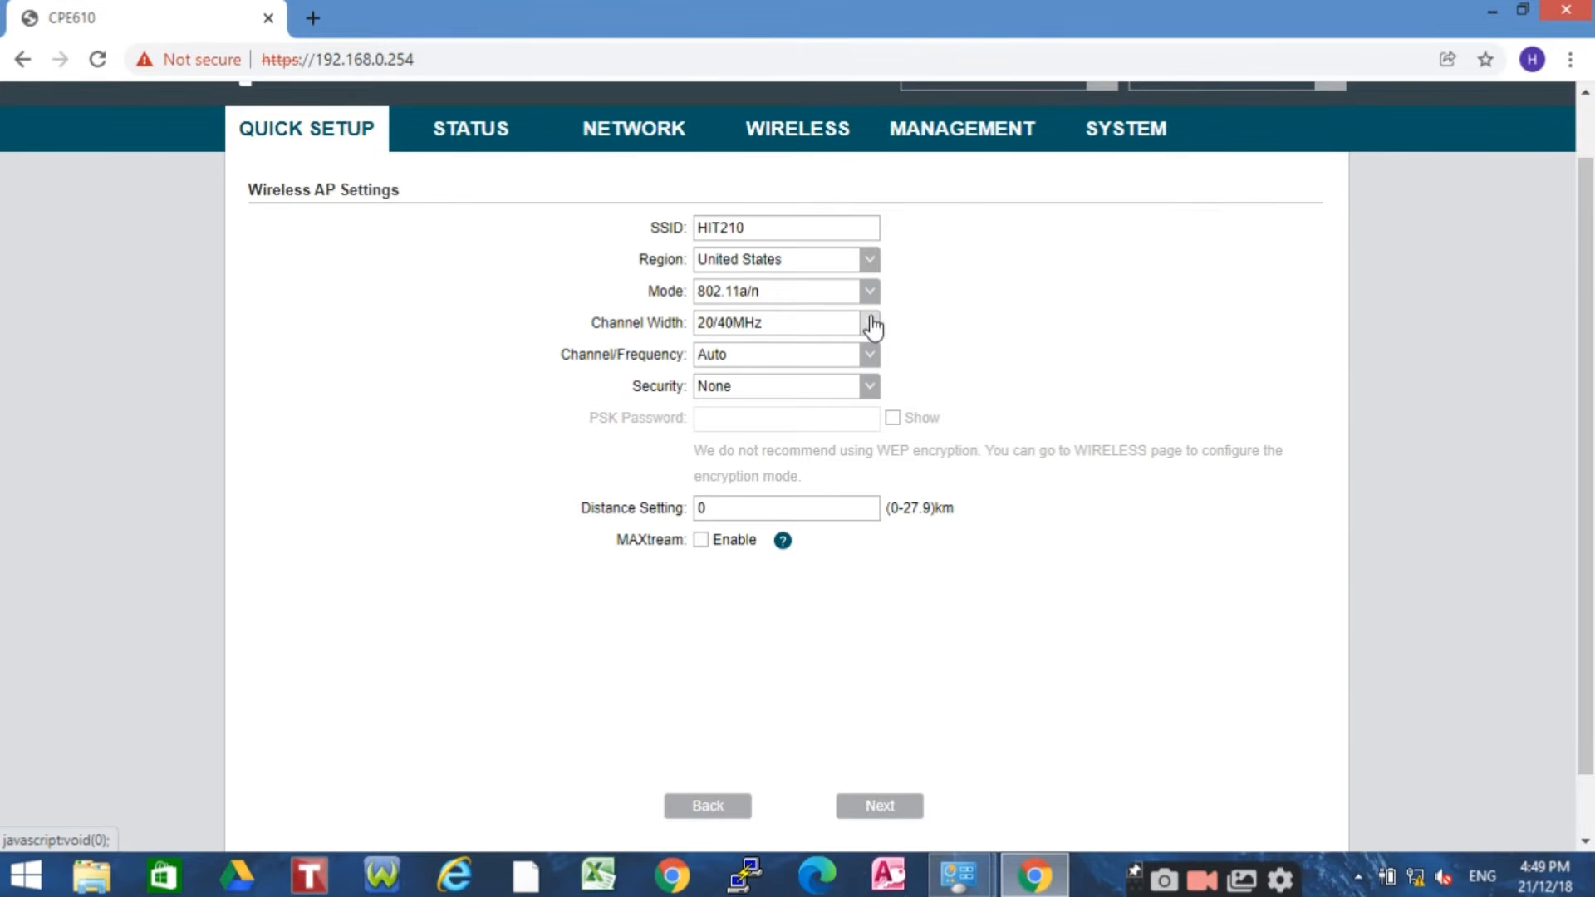
pyautogui.click(869, 323)
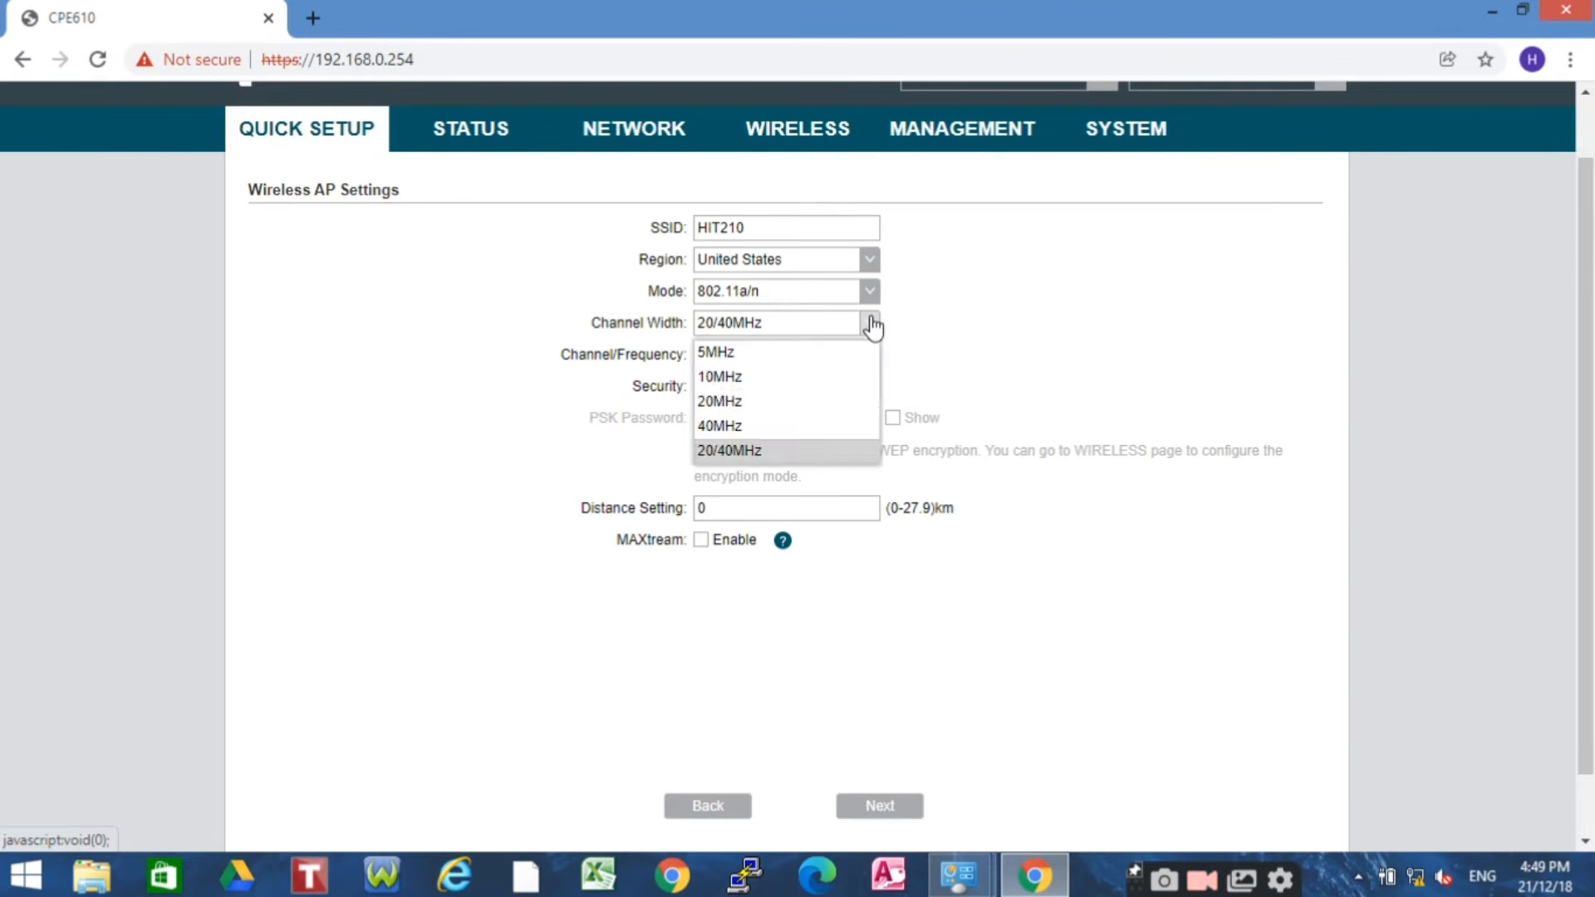
pyautogui.click(768, 412)
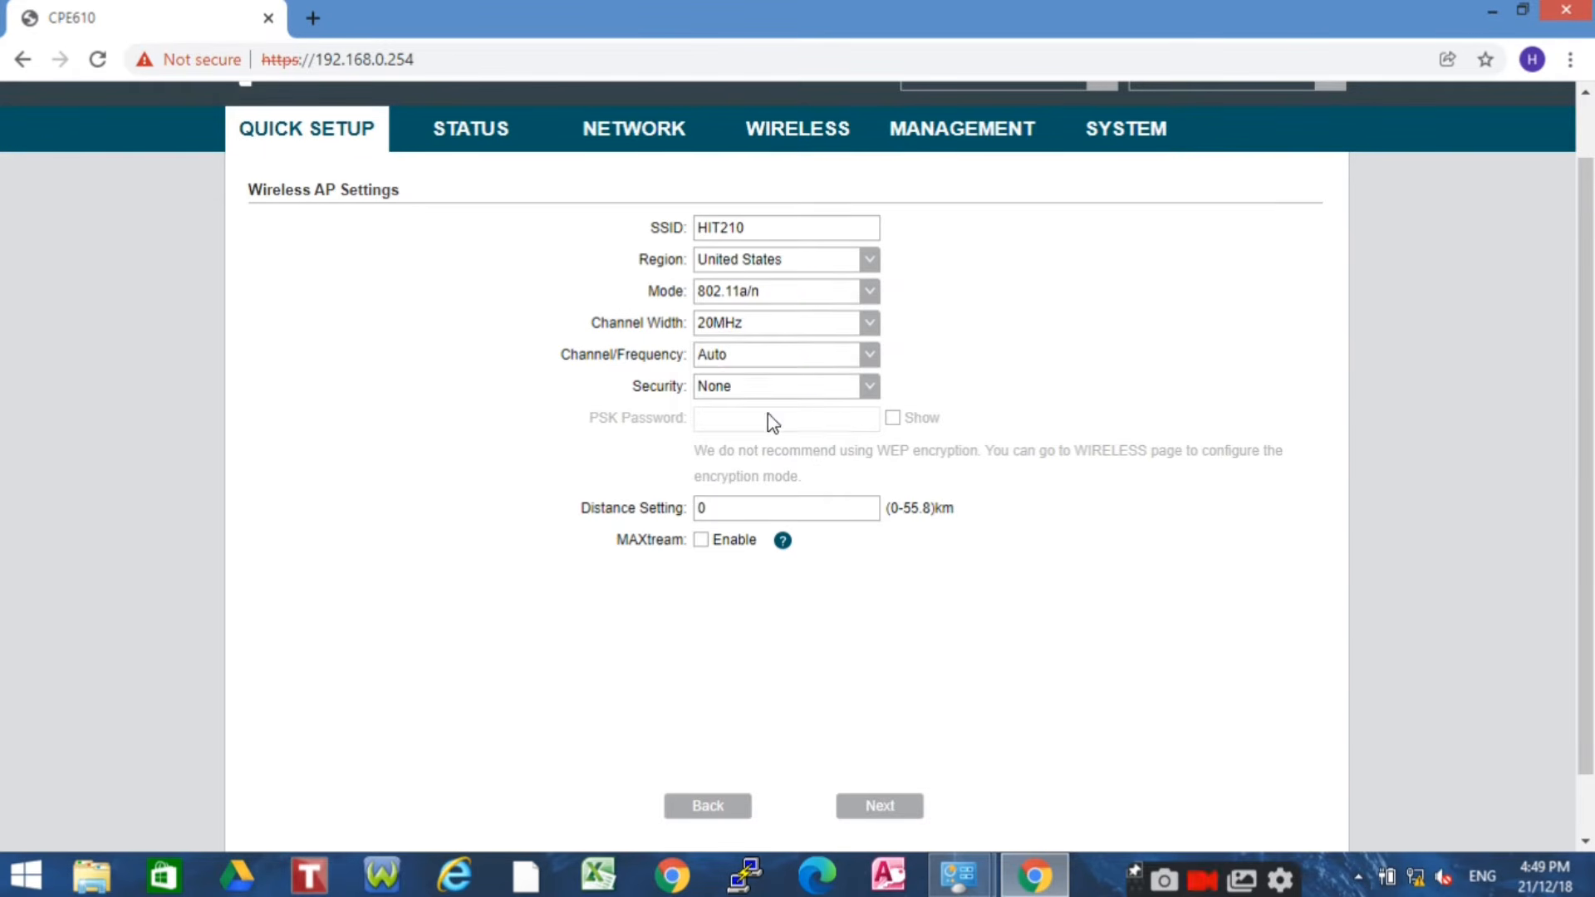
pyautogui.click(869, 357)
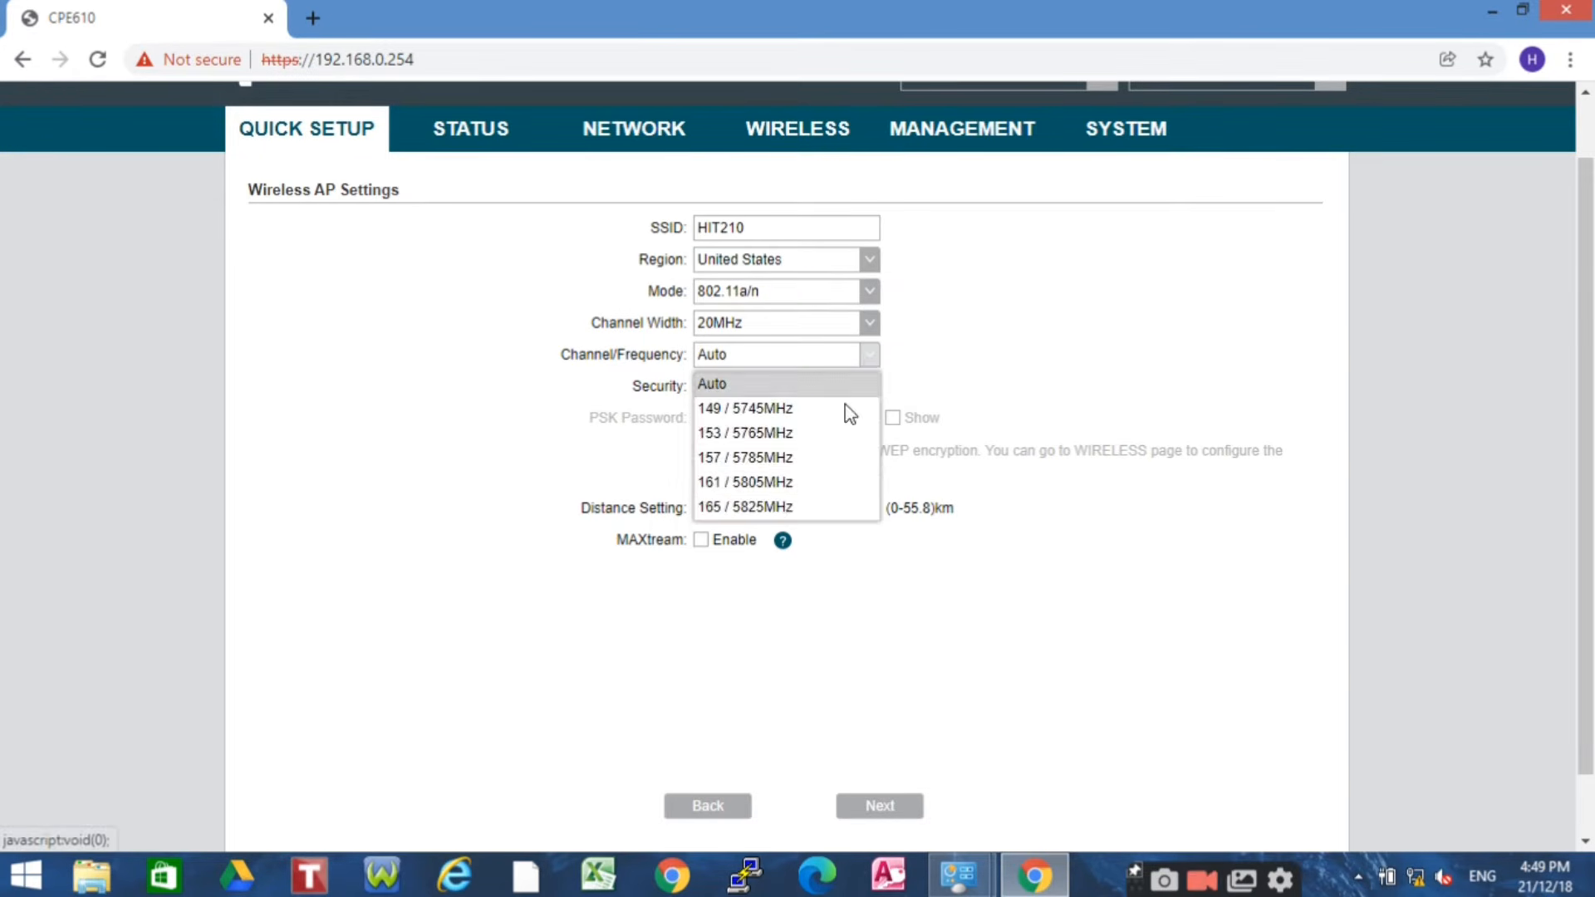
pyautogui.click(800, 483)
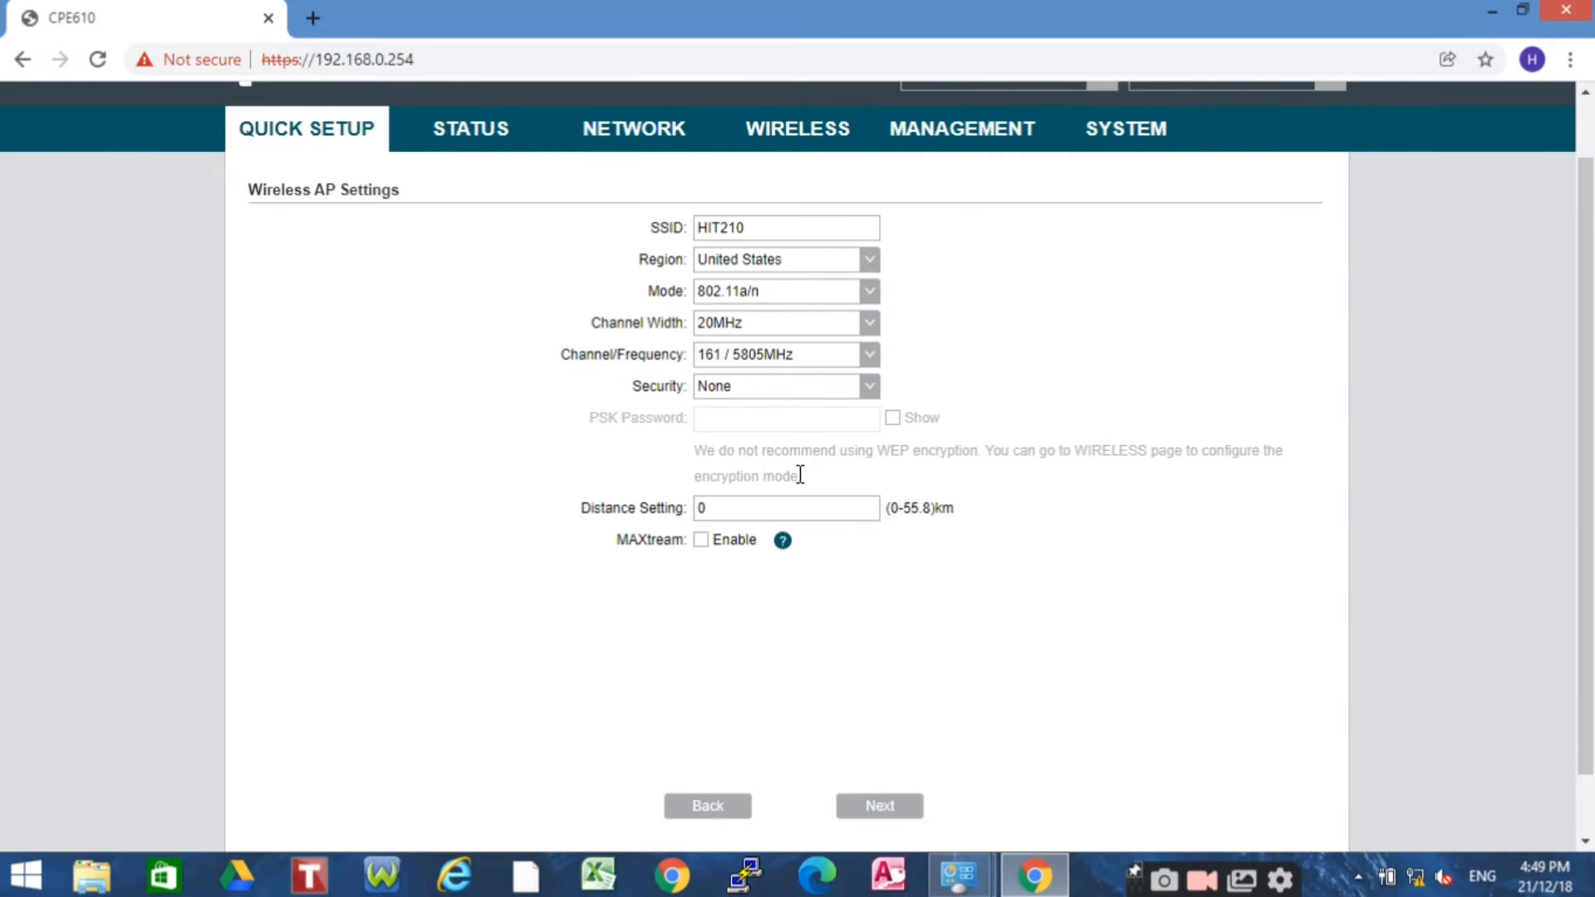
# Switch security to WPA-PSK / WPA2-PSK, enter the PSK password, and start trimming the SSID
pyautogui.click(868, 398)
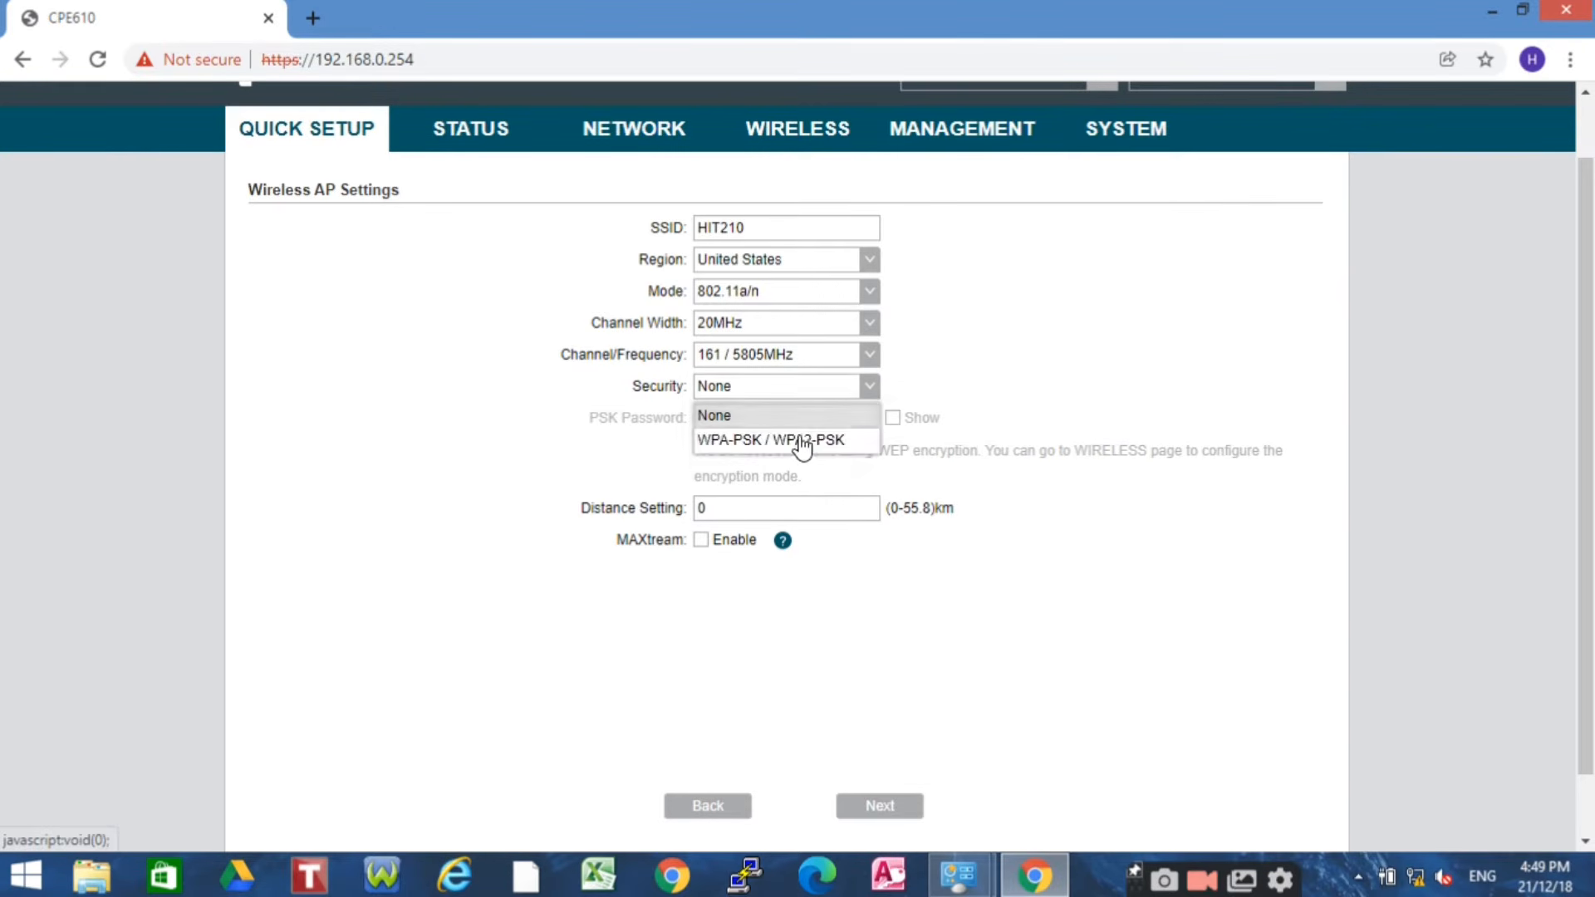
pyautogui.click(794, 436)
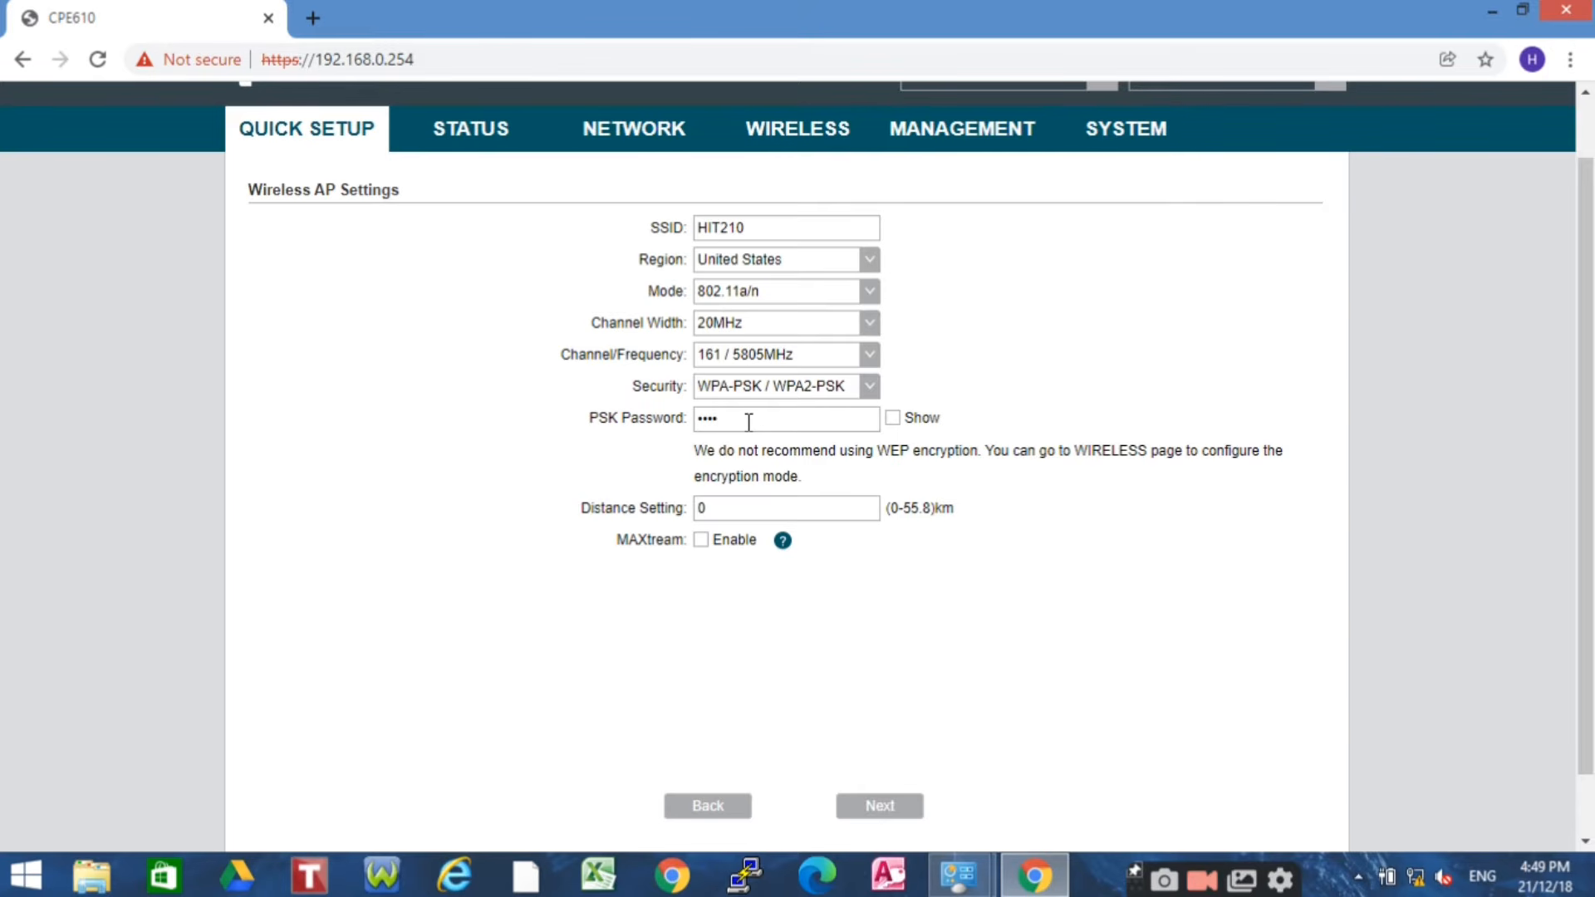
pyautogui.press('BackSpace')
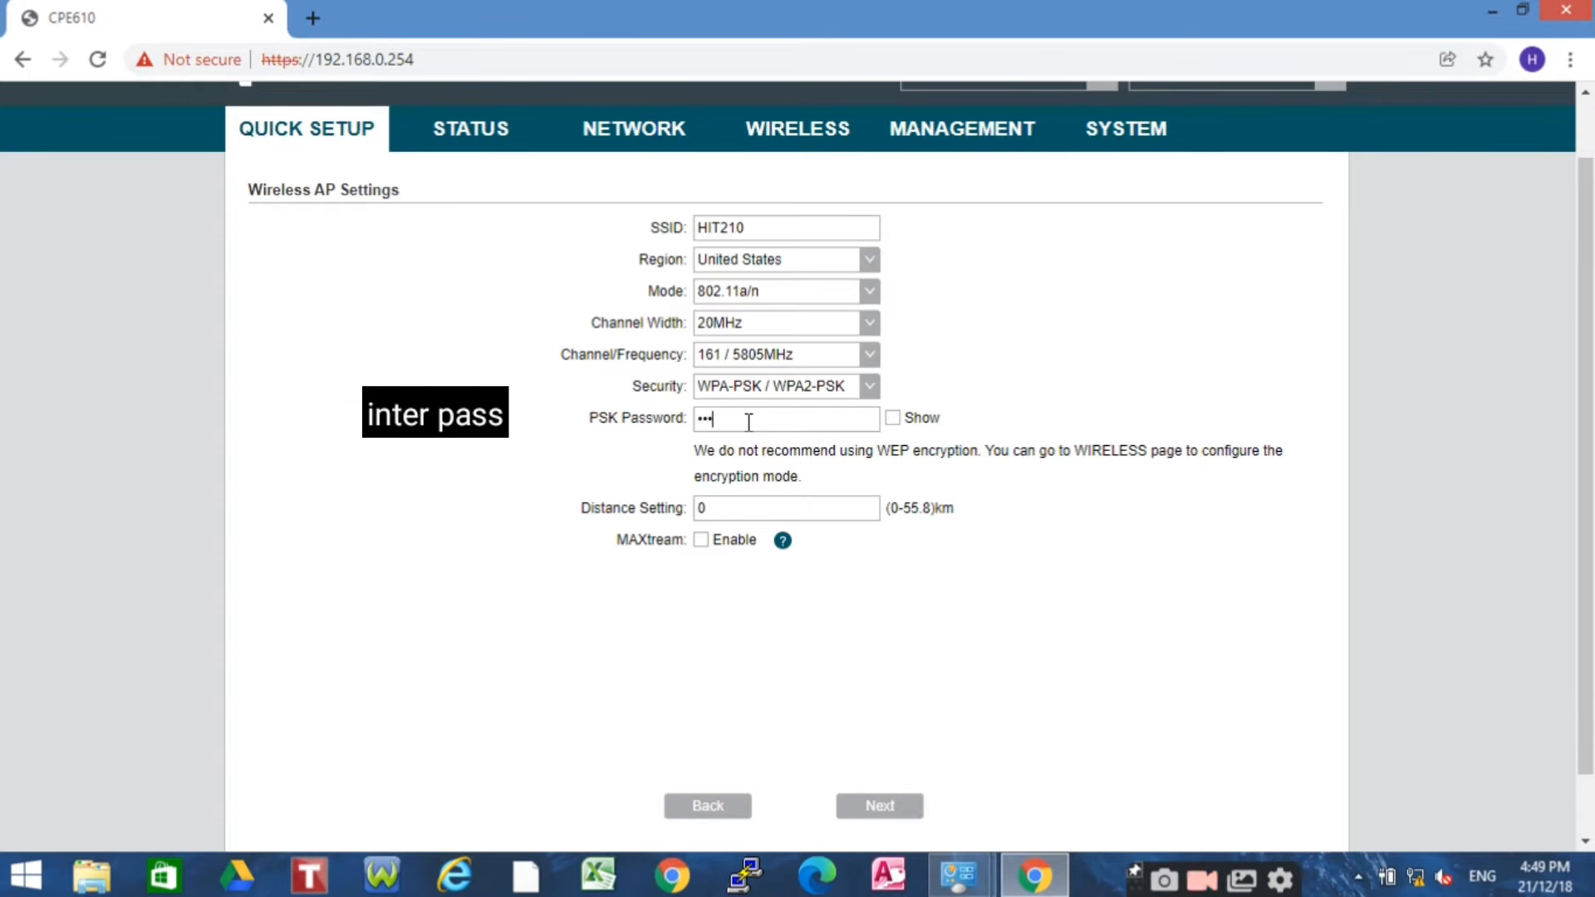
pyautogui.write('123')
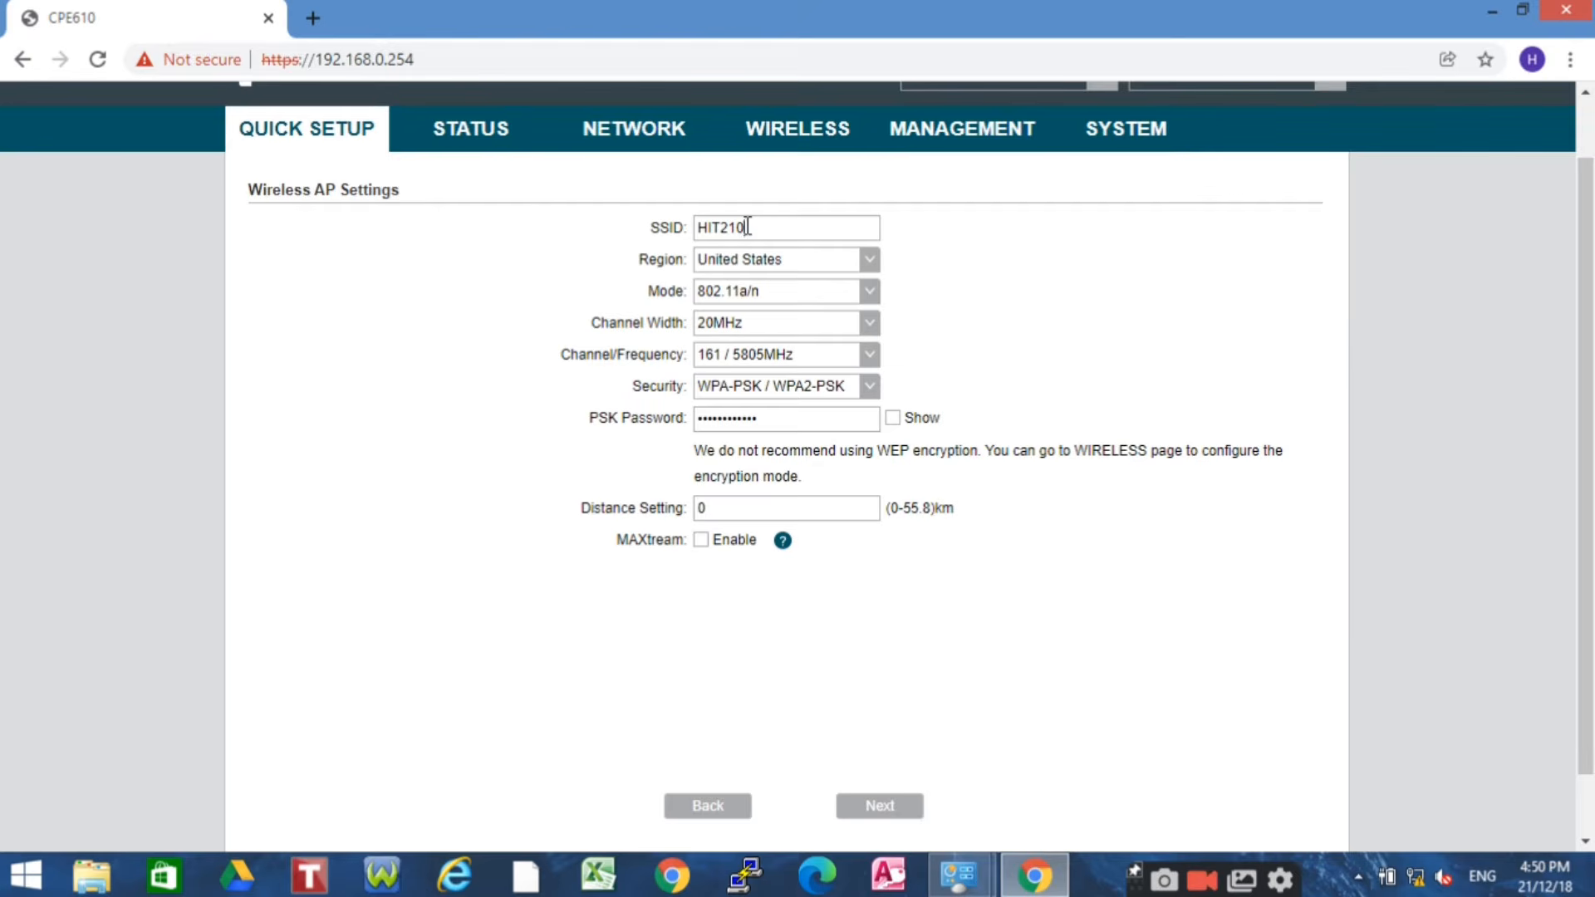
pyautogui.press('BackSpace')
pyautogui.press('BackSpace')
# Show the password, enter a 5 km distance, and finish the Access Point quick setup
pyautogui.click(892, 418)
pyautogui.write('5')
pyautogui.click(879, 812)
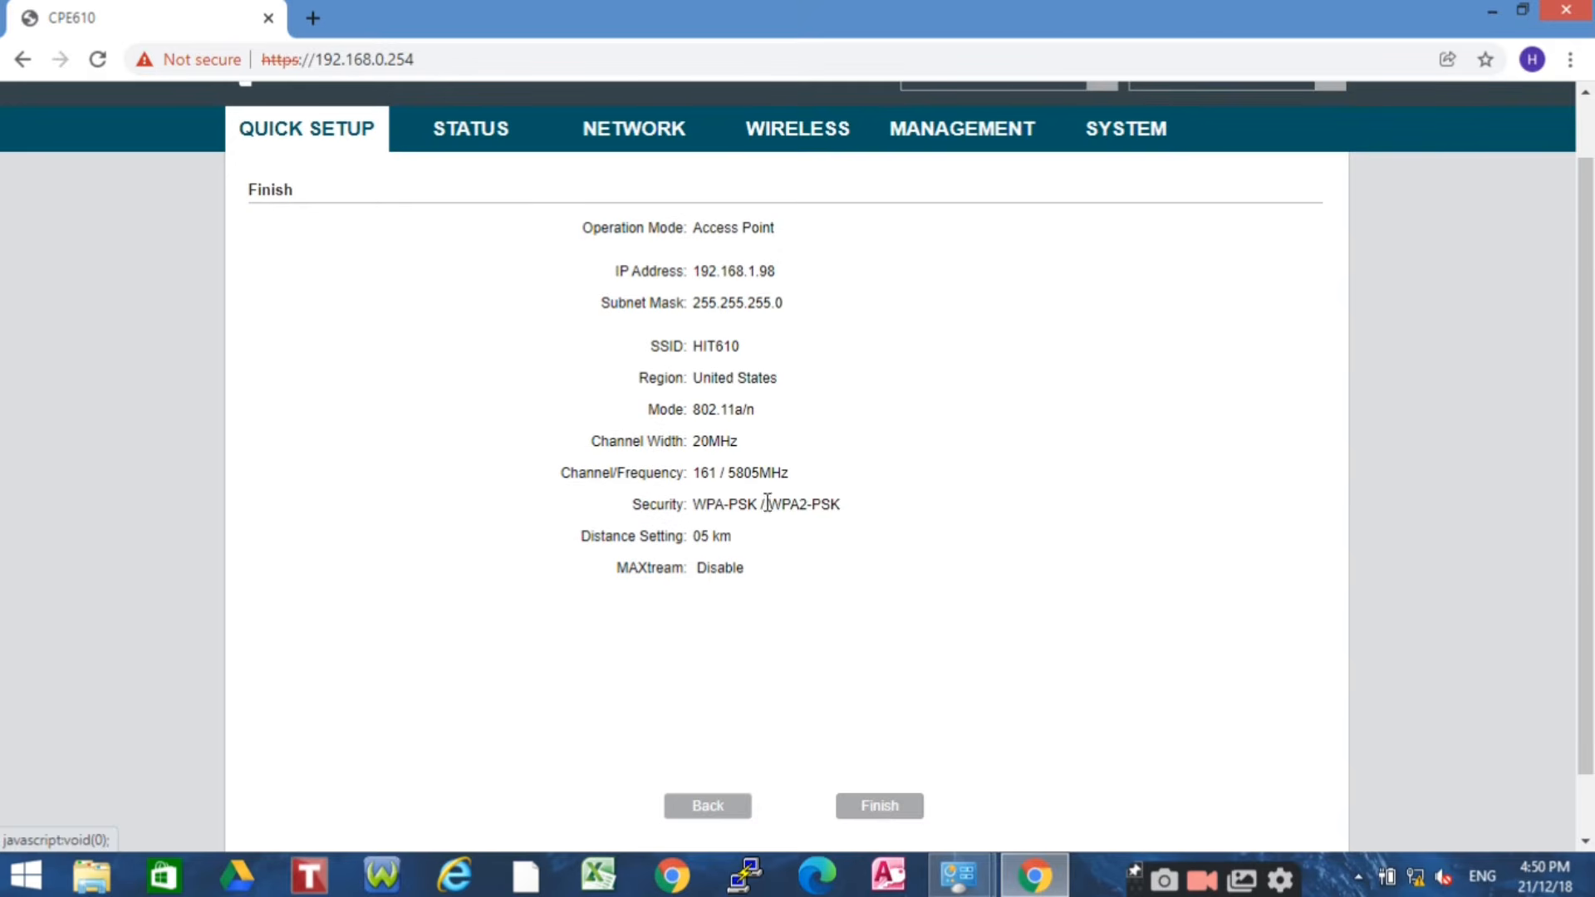
pyautogui.click(881, 808)
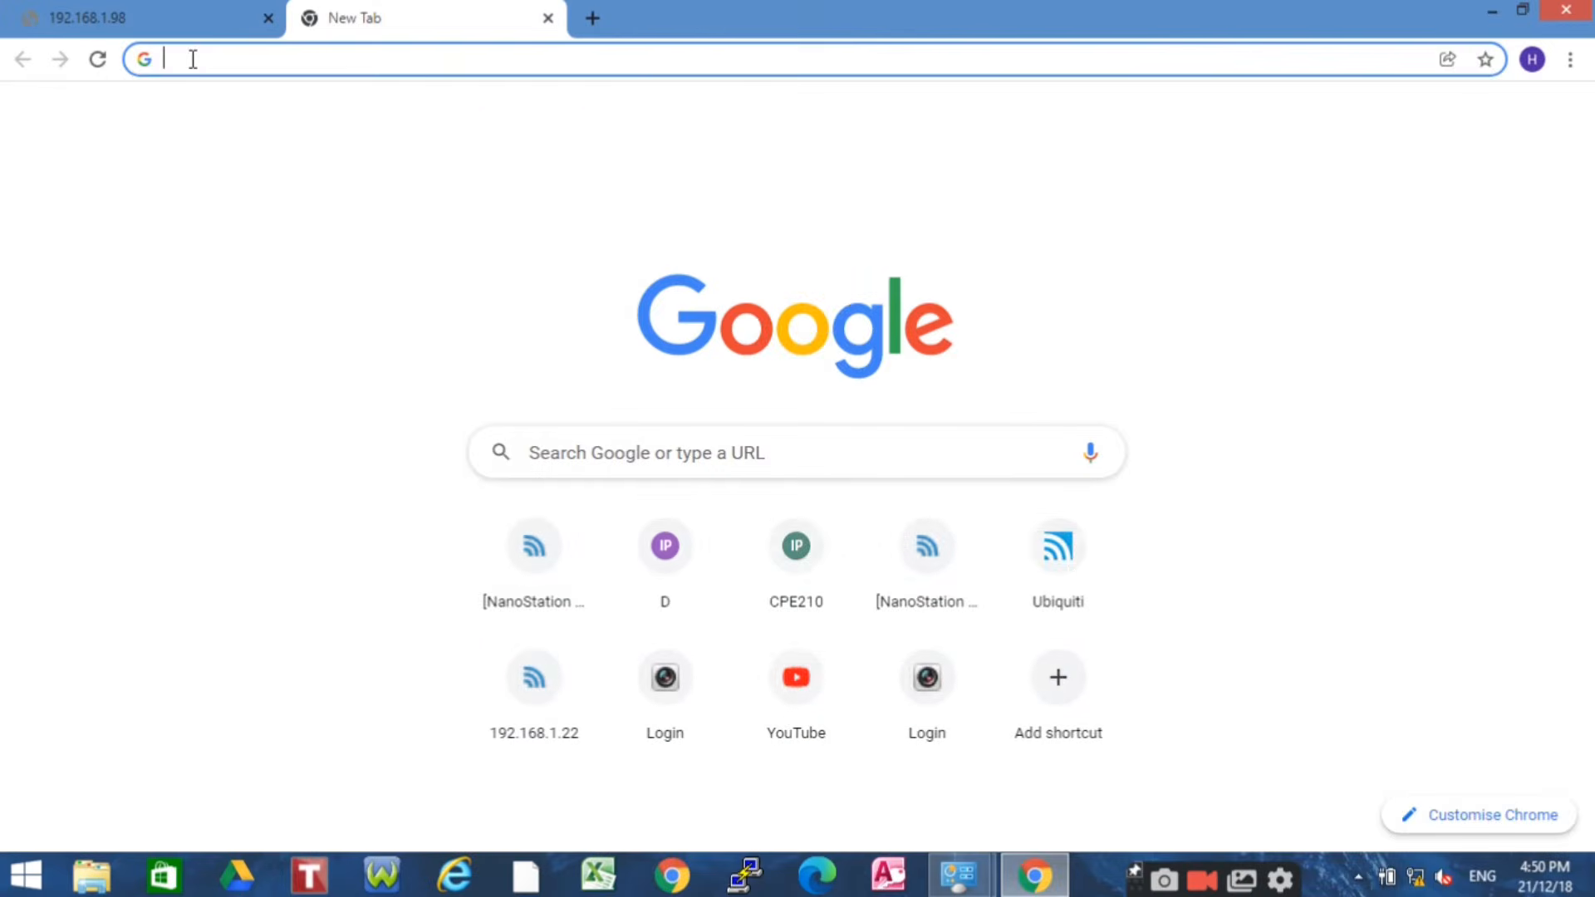
# Focus the address bar of the new blank Chrome tab
pyautogui.click(193, 59)
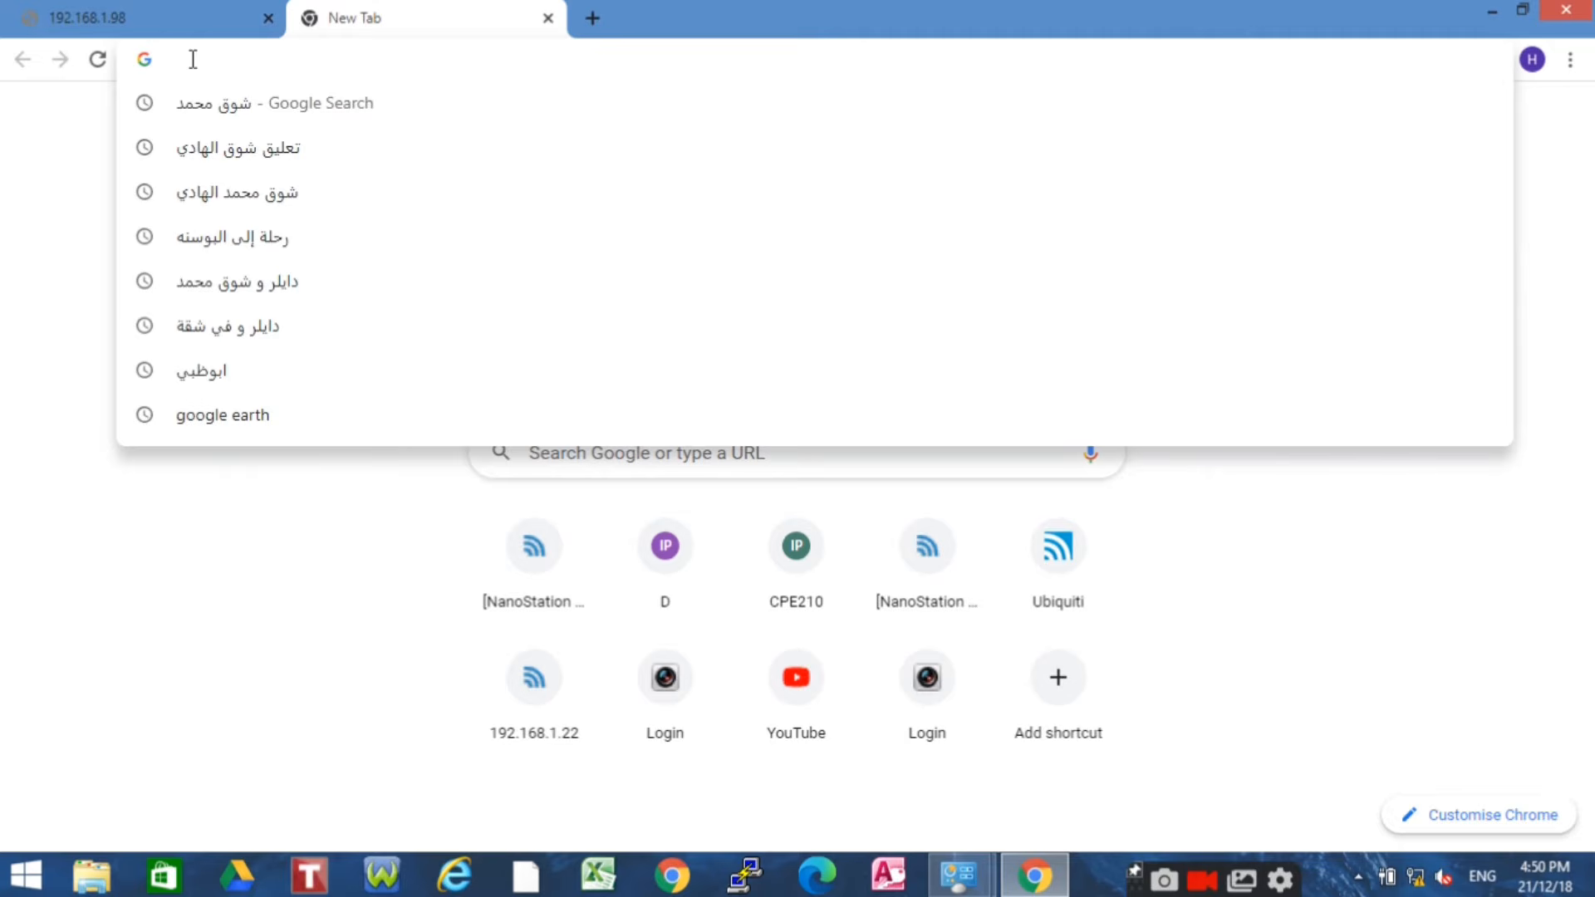
# Check that the HIT610 network appears in the Windows wireless networks list
pyautogui.write('192.168.0.254')
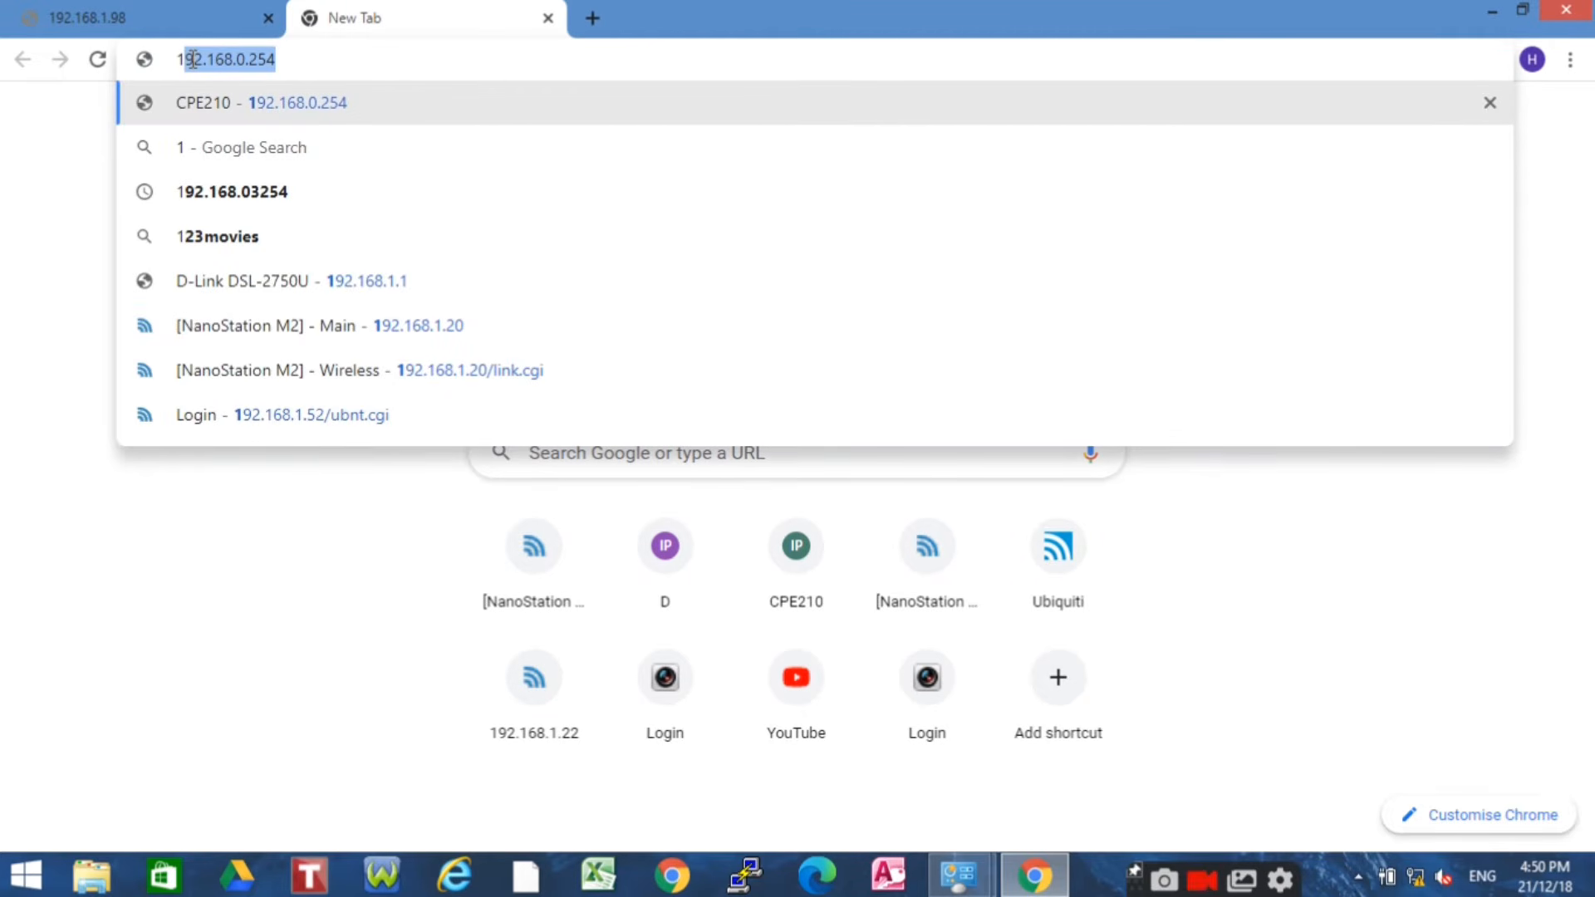
pyautogui.click(1416, 876)
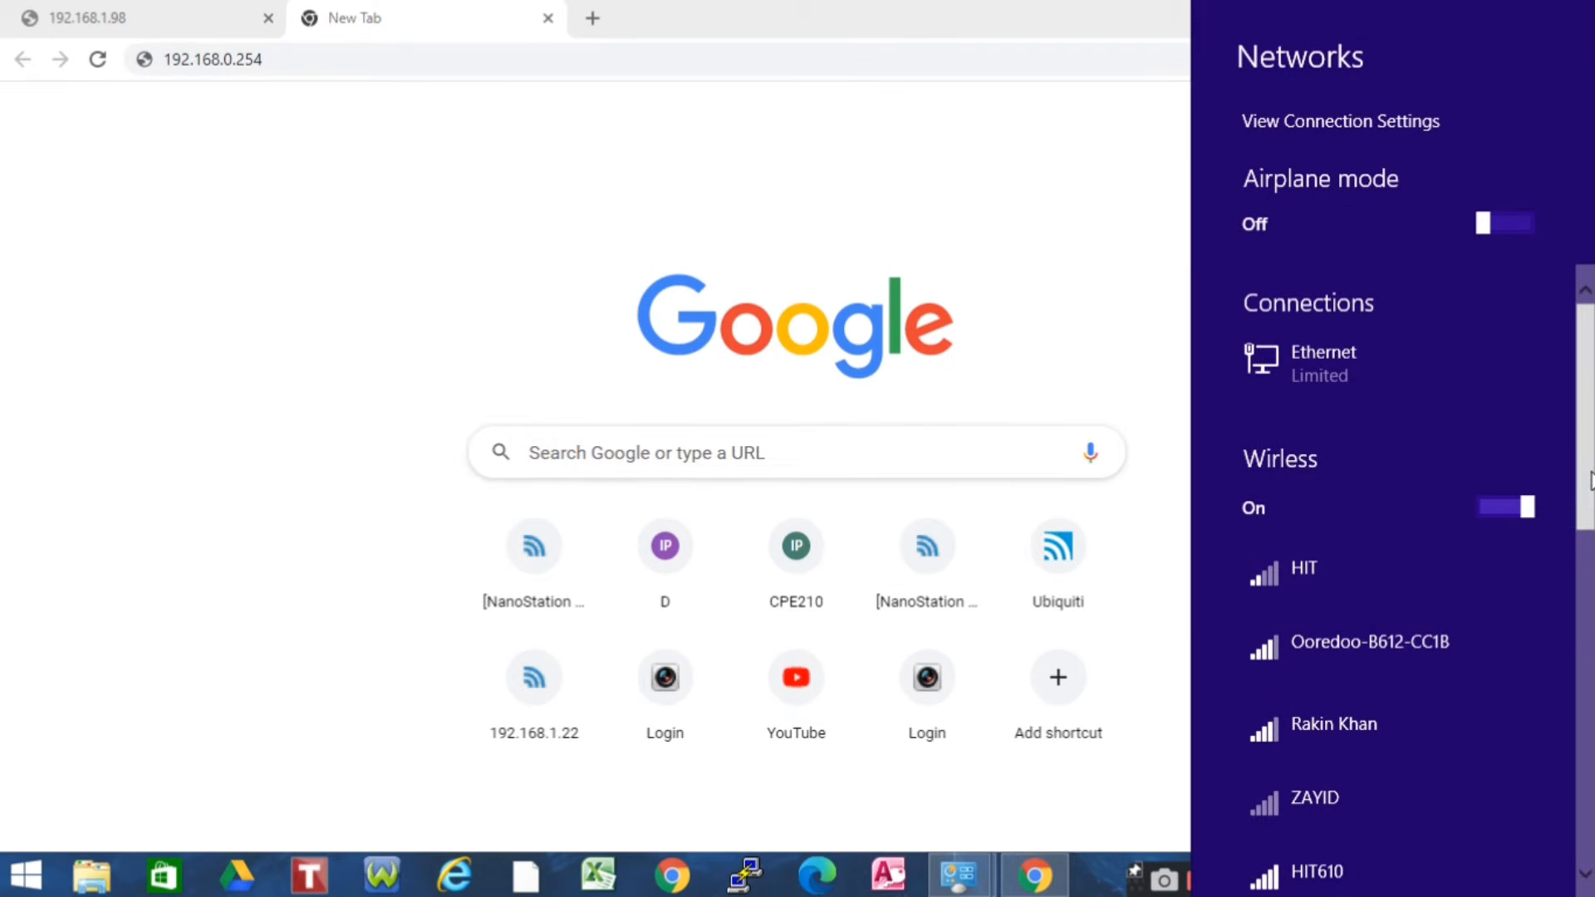
pyautogui.moveTo(1592, 480); pyautogui.dragTo(1588, 570)
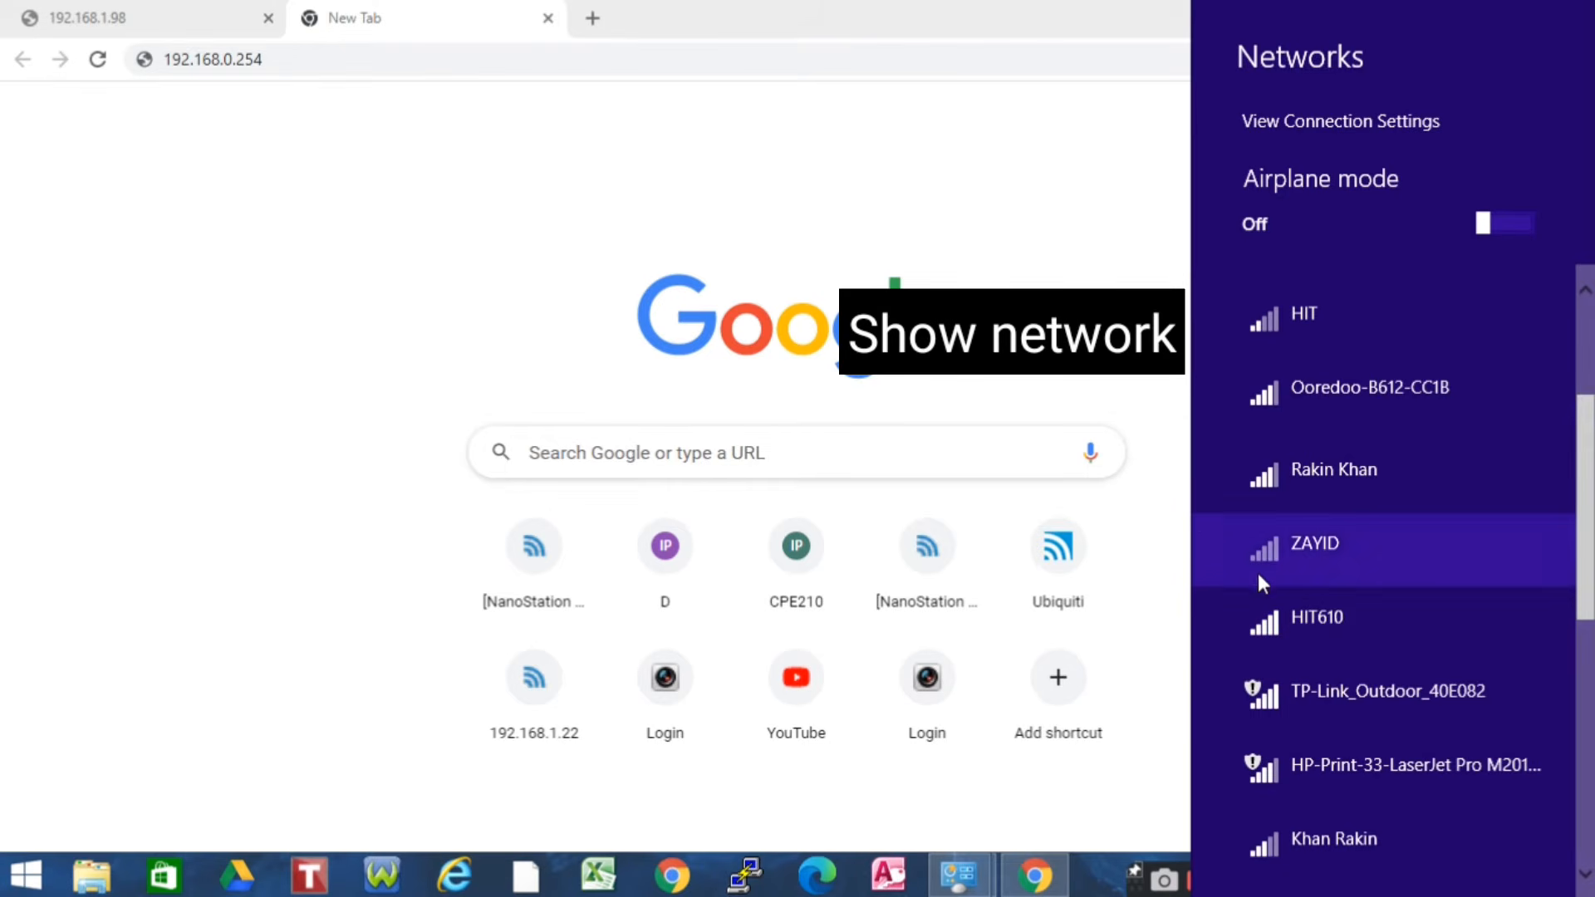
pyautogui.click(1130, 464)
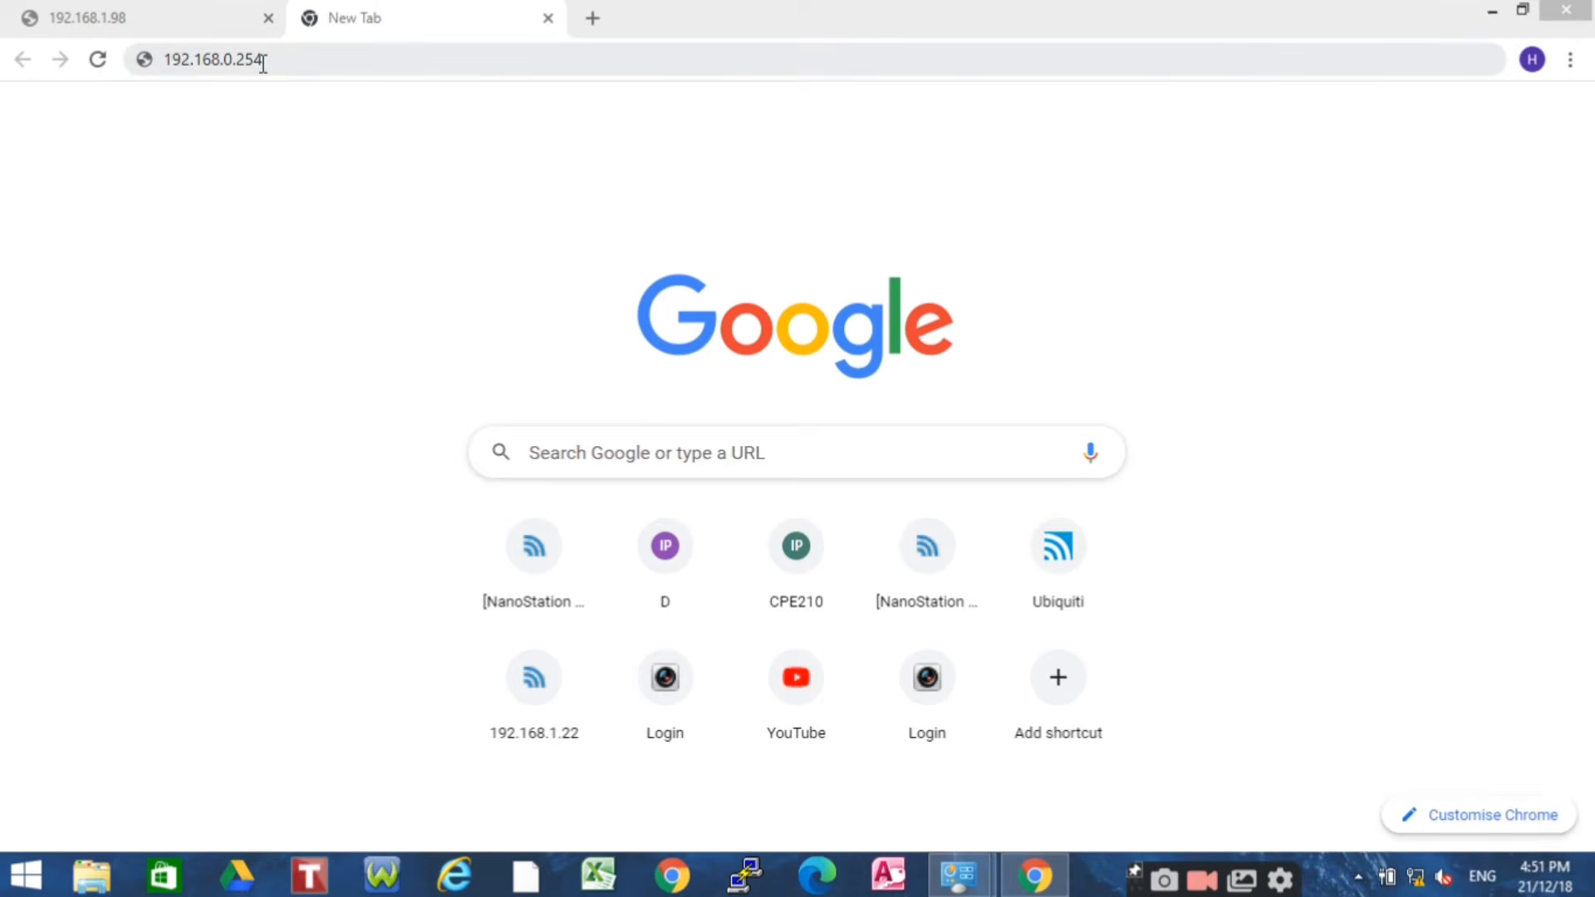
# Go to 192.168.0.254 and proceed past the certificate warning
pyautogui.click(281, 61)
pyautogui.press('BackSpace')
pyautogui.press('BackSpace')
pyautogui.press('BackSpace')
pyautogui.press('BackSpace')
pyautogui.press('BackSpace')
pyautogui.press('BackSpace')
pyautogui.press('BackSpace')
pyautogui.press('BackSpace')
pyautogui.press('BackSpace')
pyautogui.press('BackSpace')
pyautogui.press('BackSpace')
pyautogui.press('BackSpace')
pyautogui.press('BackSpace')
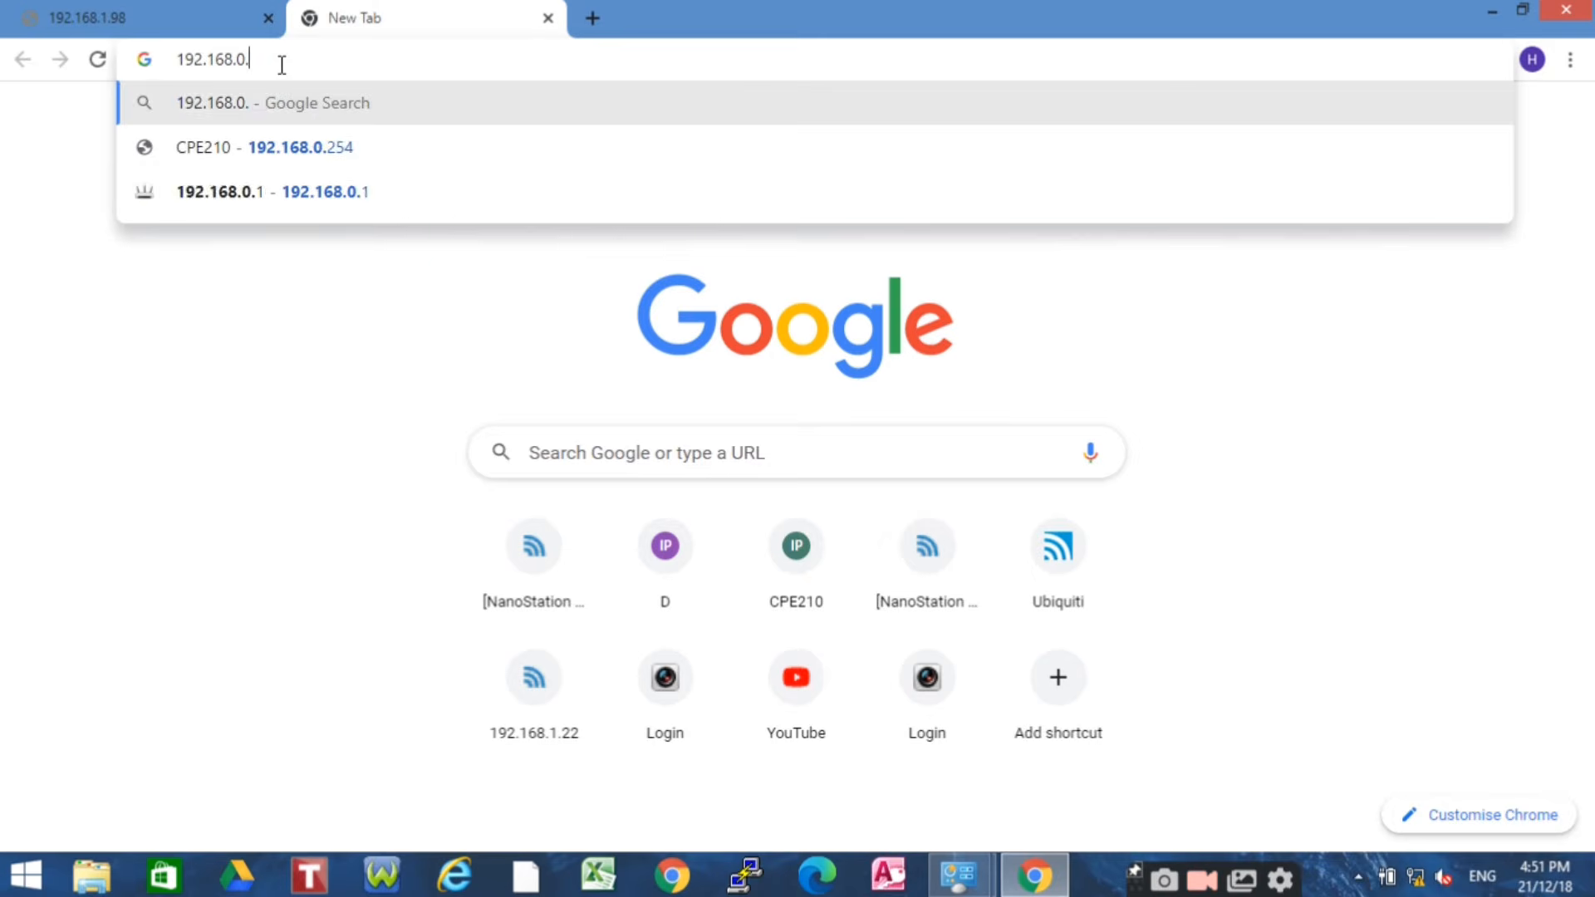
pyautogui.write('192.168.0.')
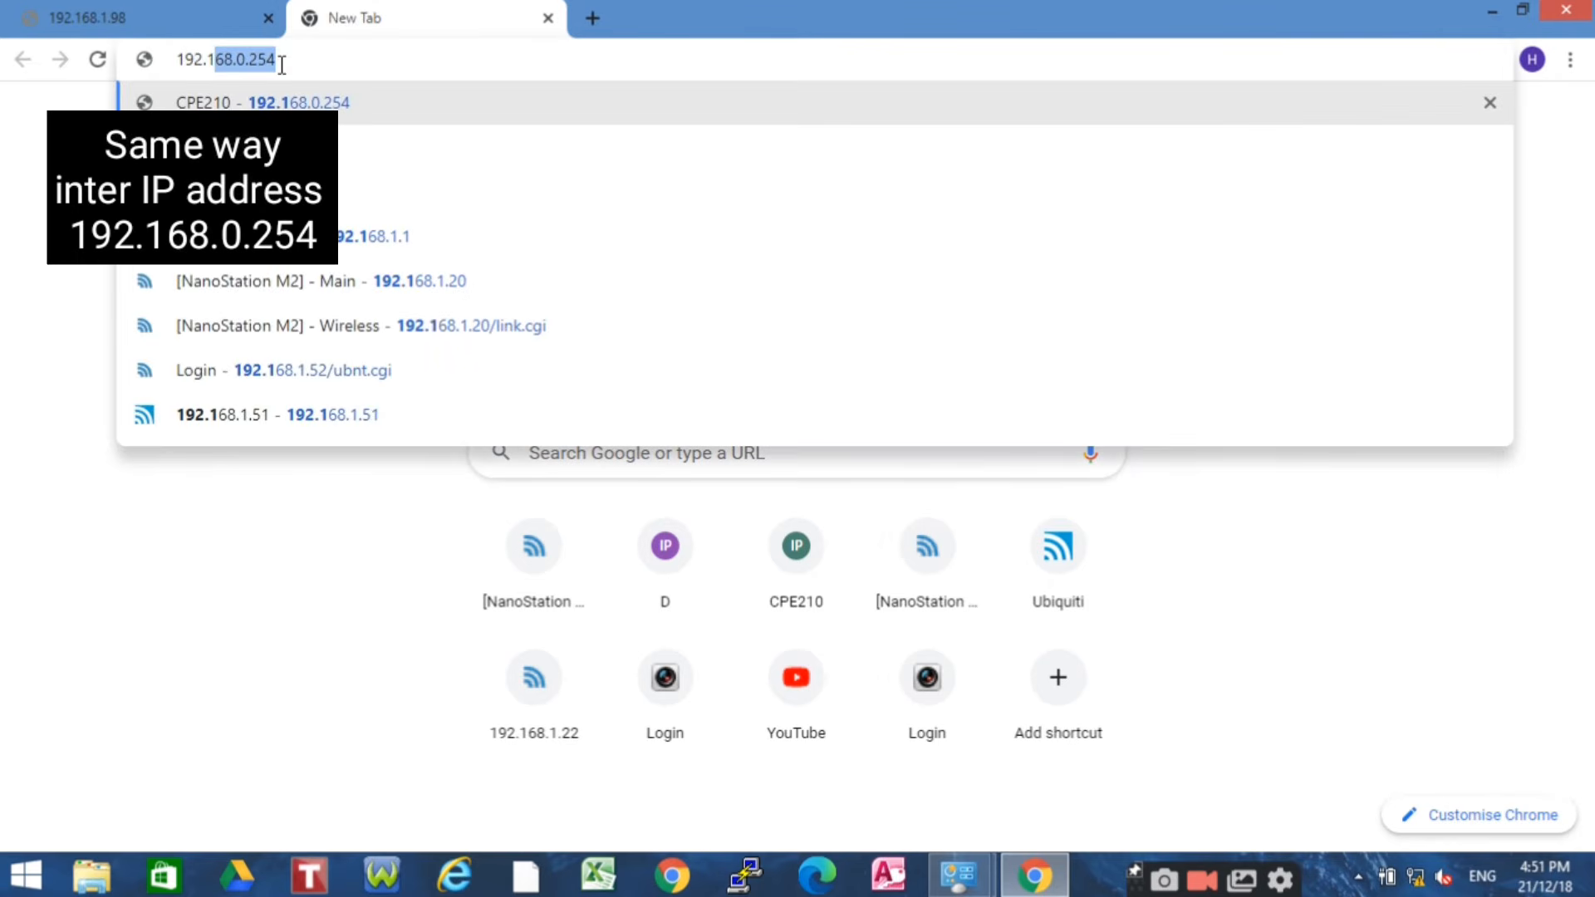
pyautogui.write('254')
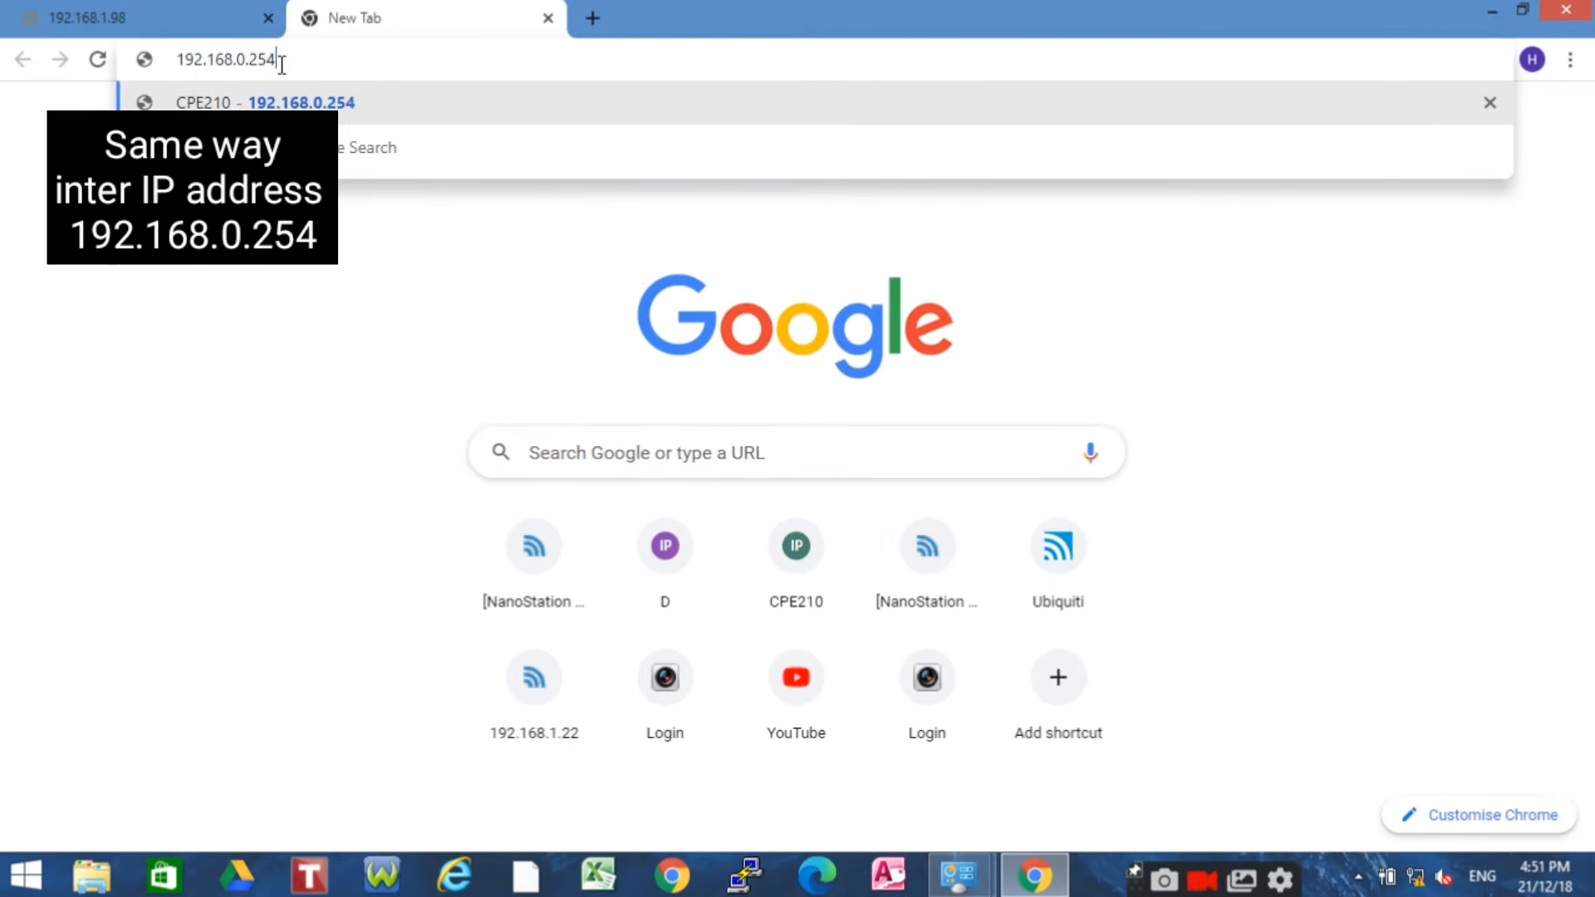
pyautogui.press('Return')
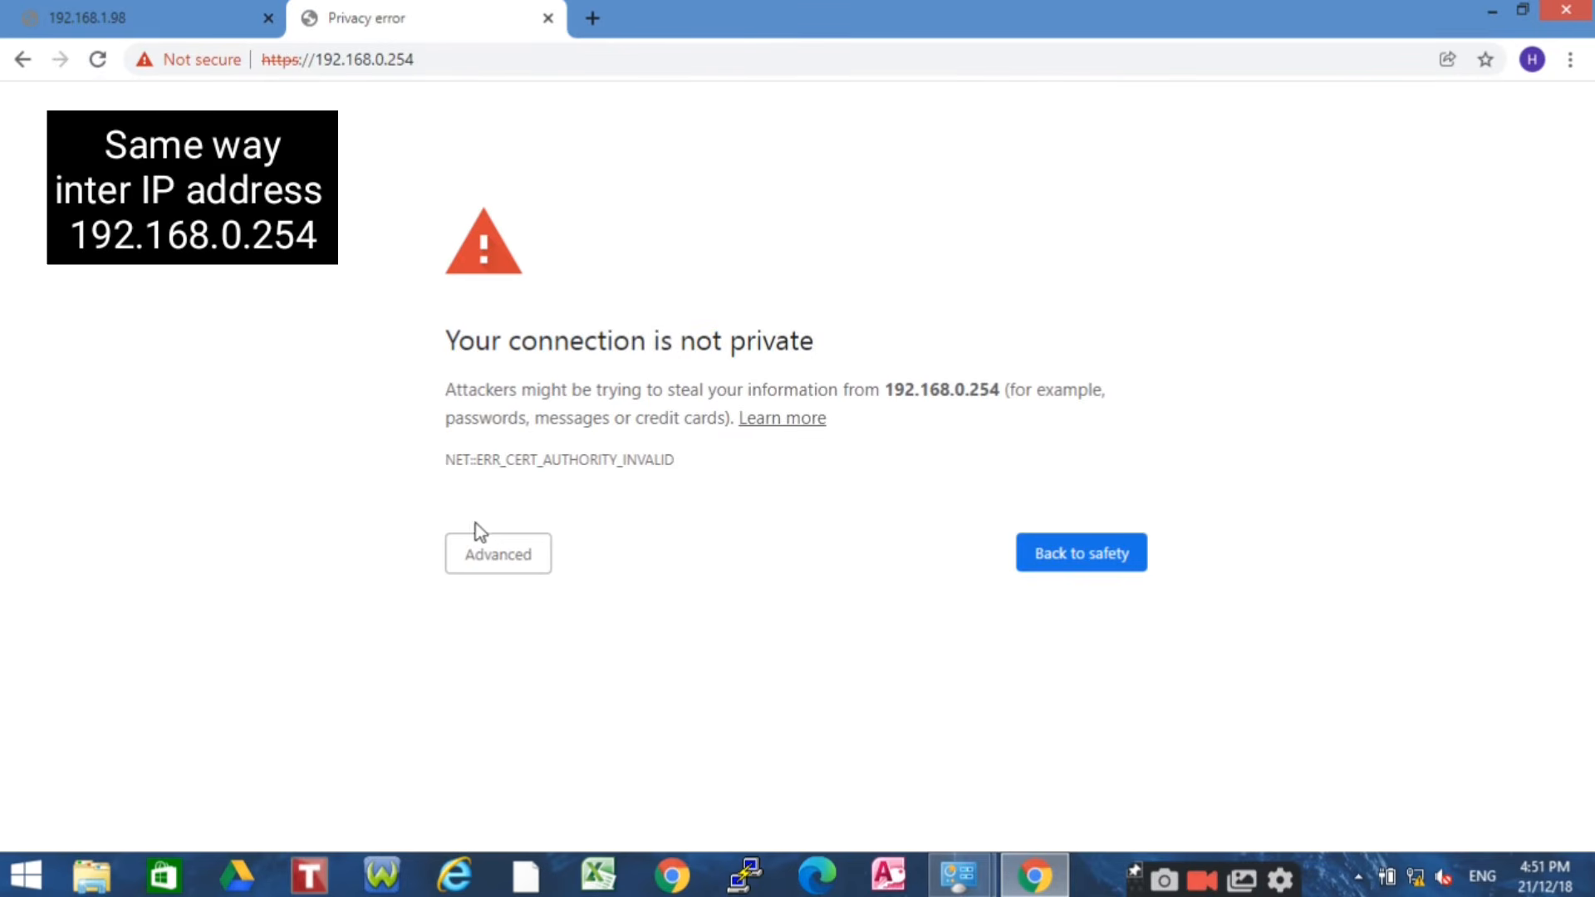
pyautogui.click(498, 557)
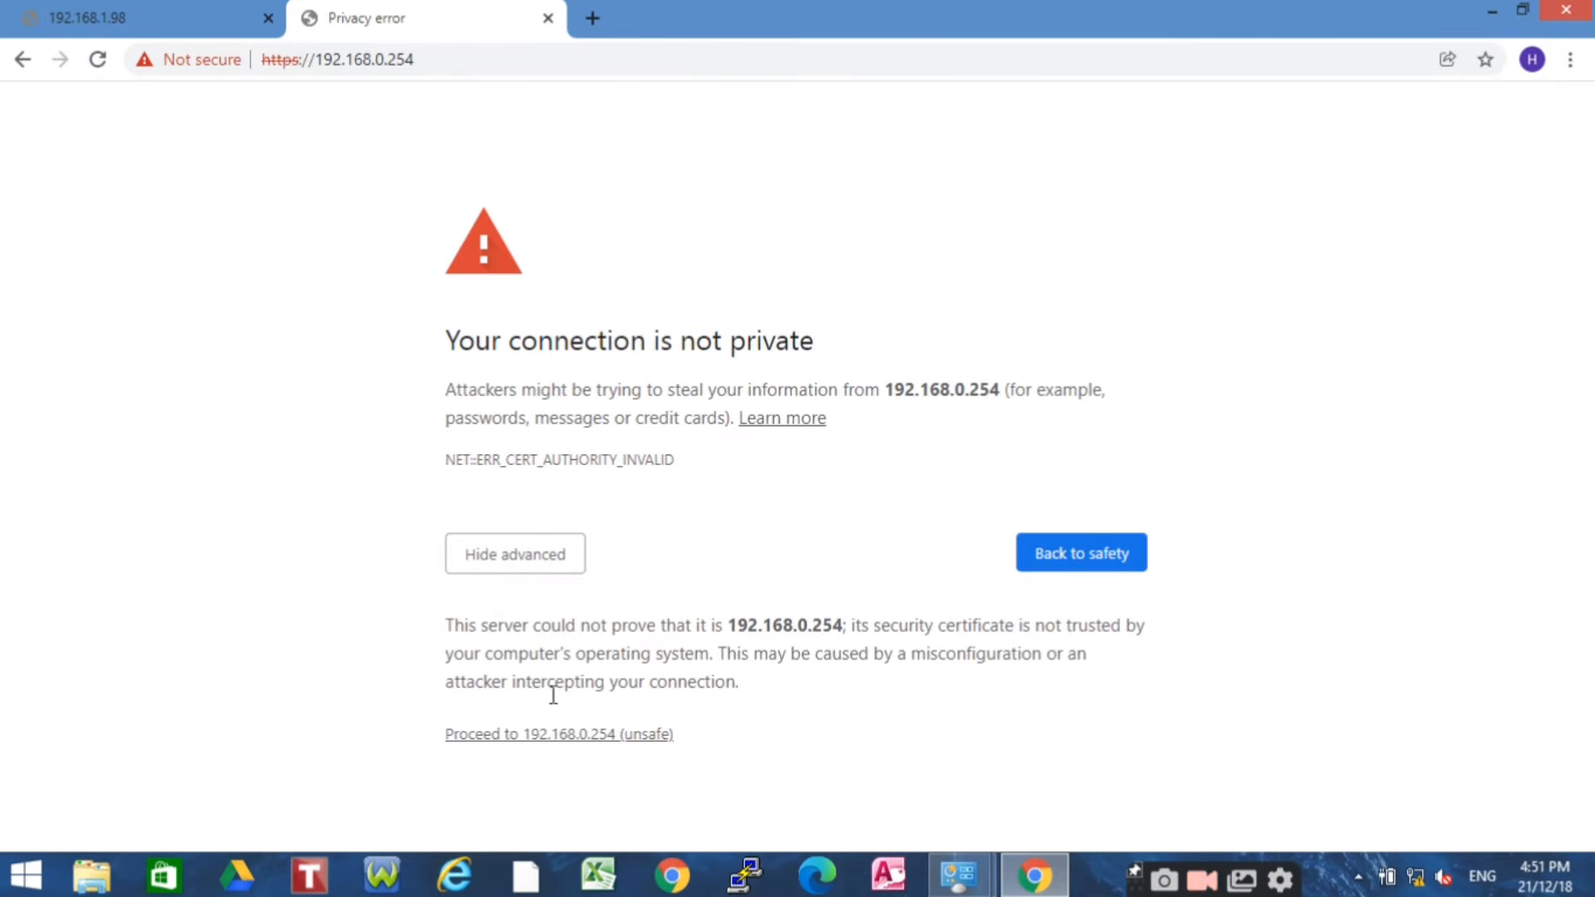
pyautogui.click(579, 737)
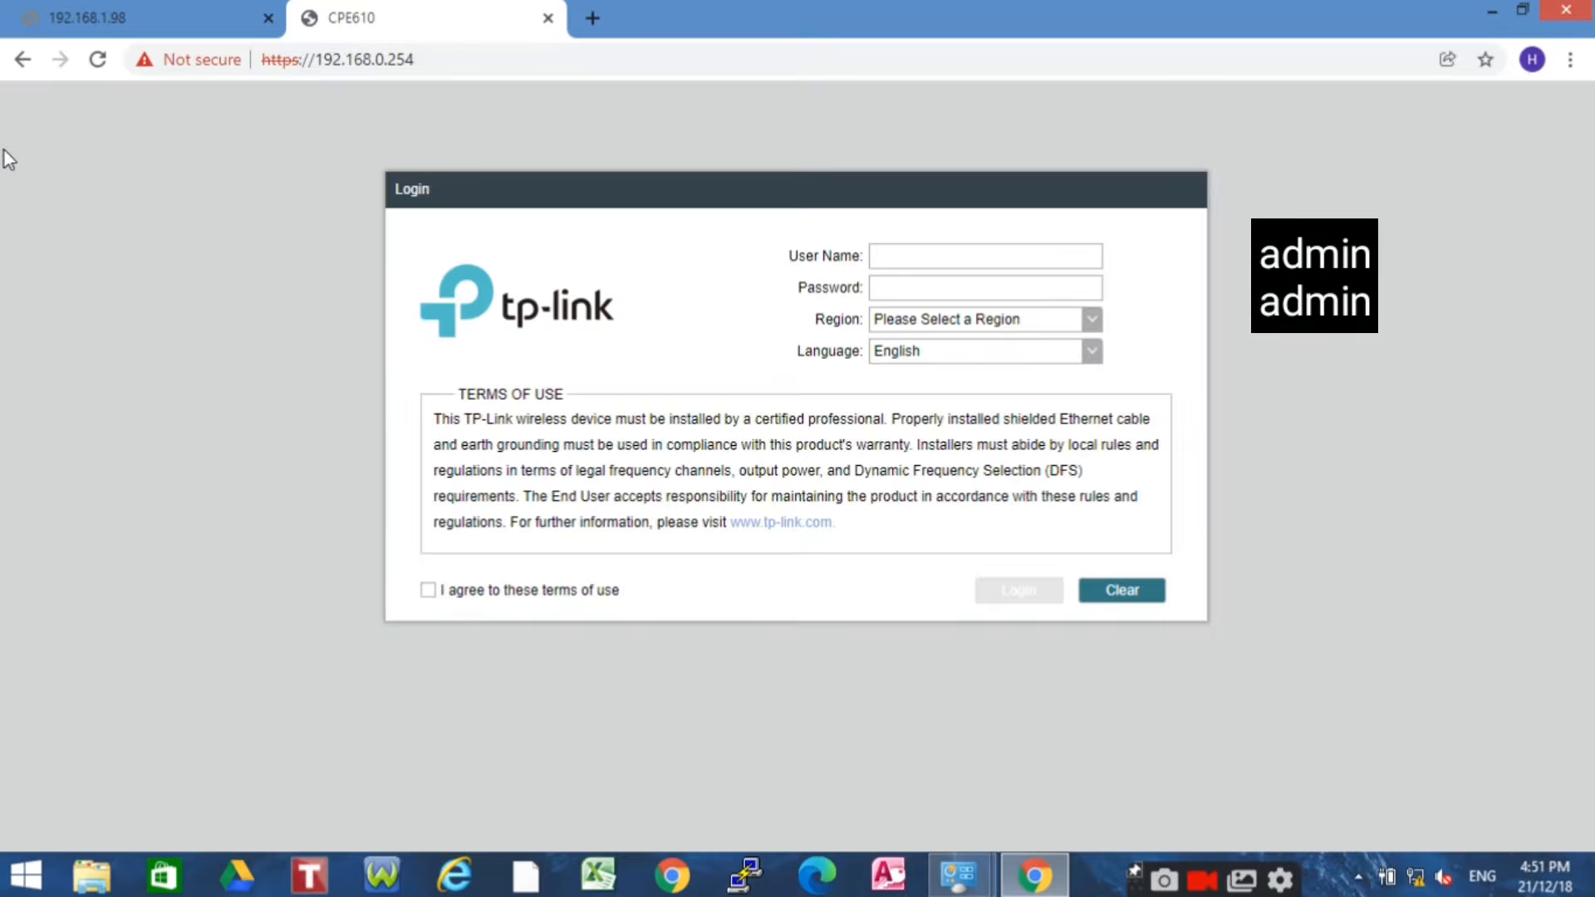
# Enter the default admin login, set region to United States, and accept the terms of use
pyautogui.click(931, 255)
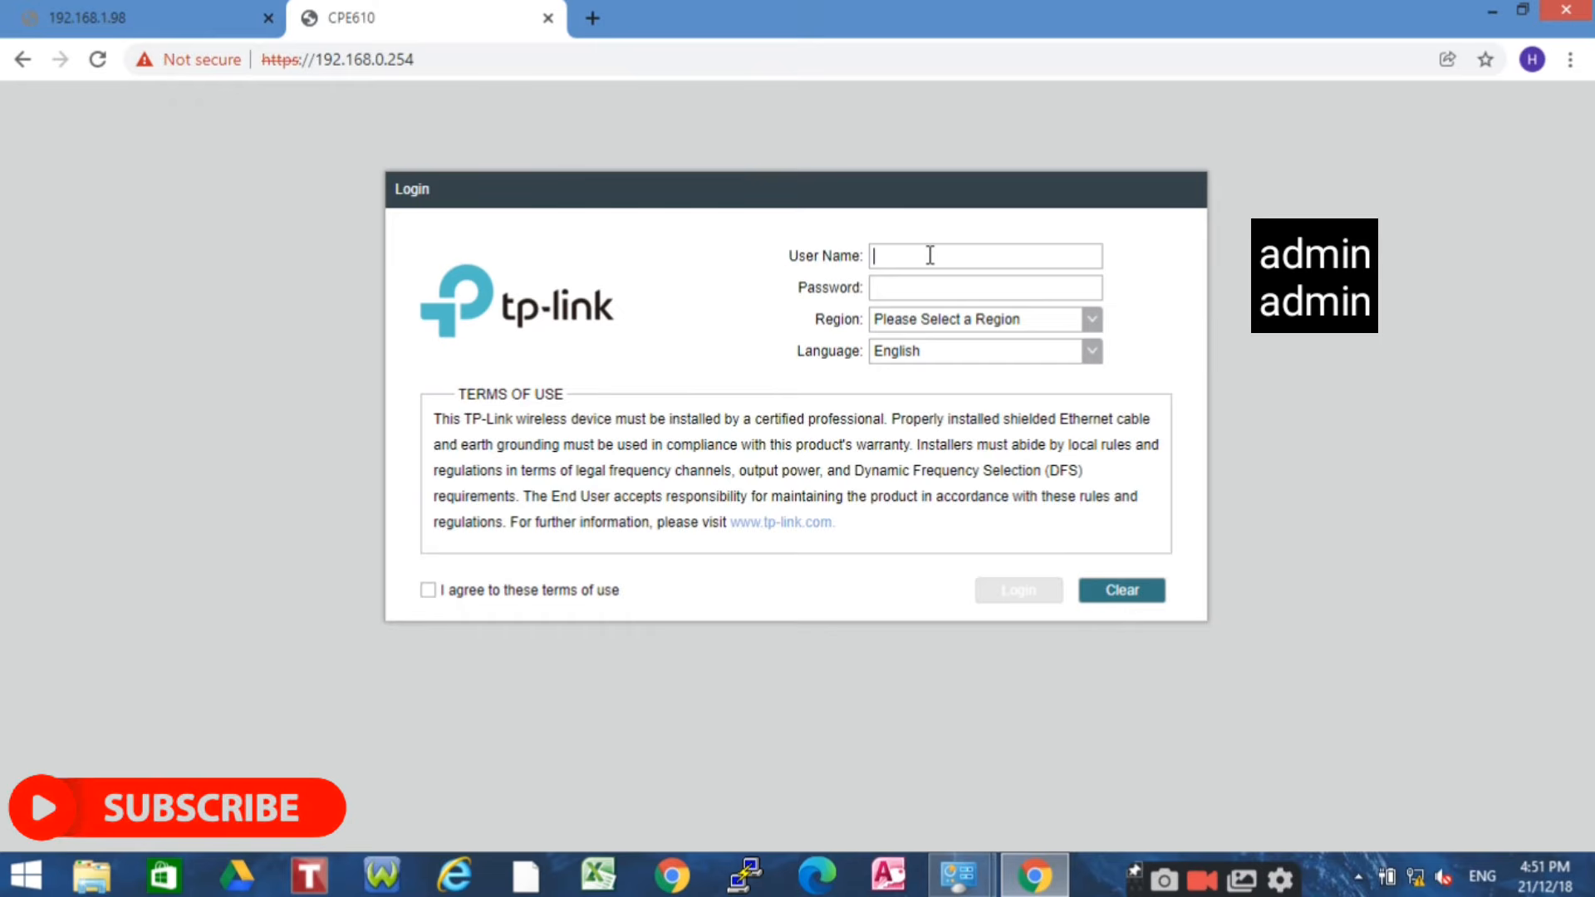
pyautogui.write('admin')
pyautogui.click(940, 278)
pyautogui.write('ad')
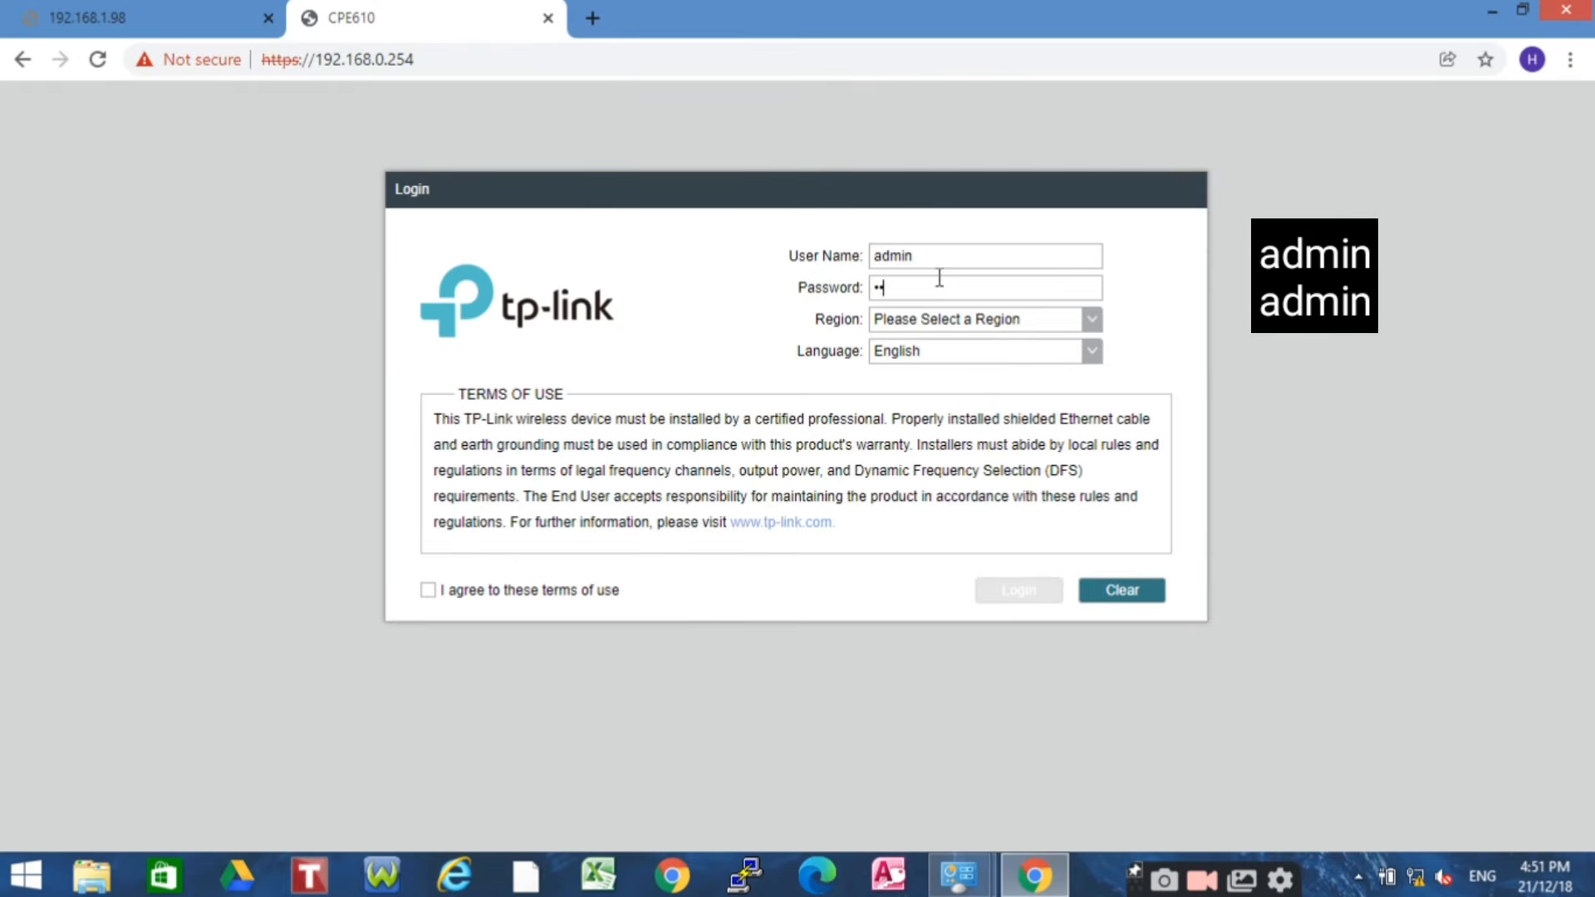
pyautogui.write('m')
pyautogui.click(1083, 322)
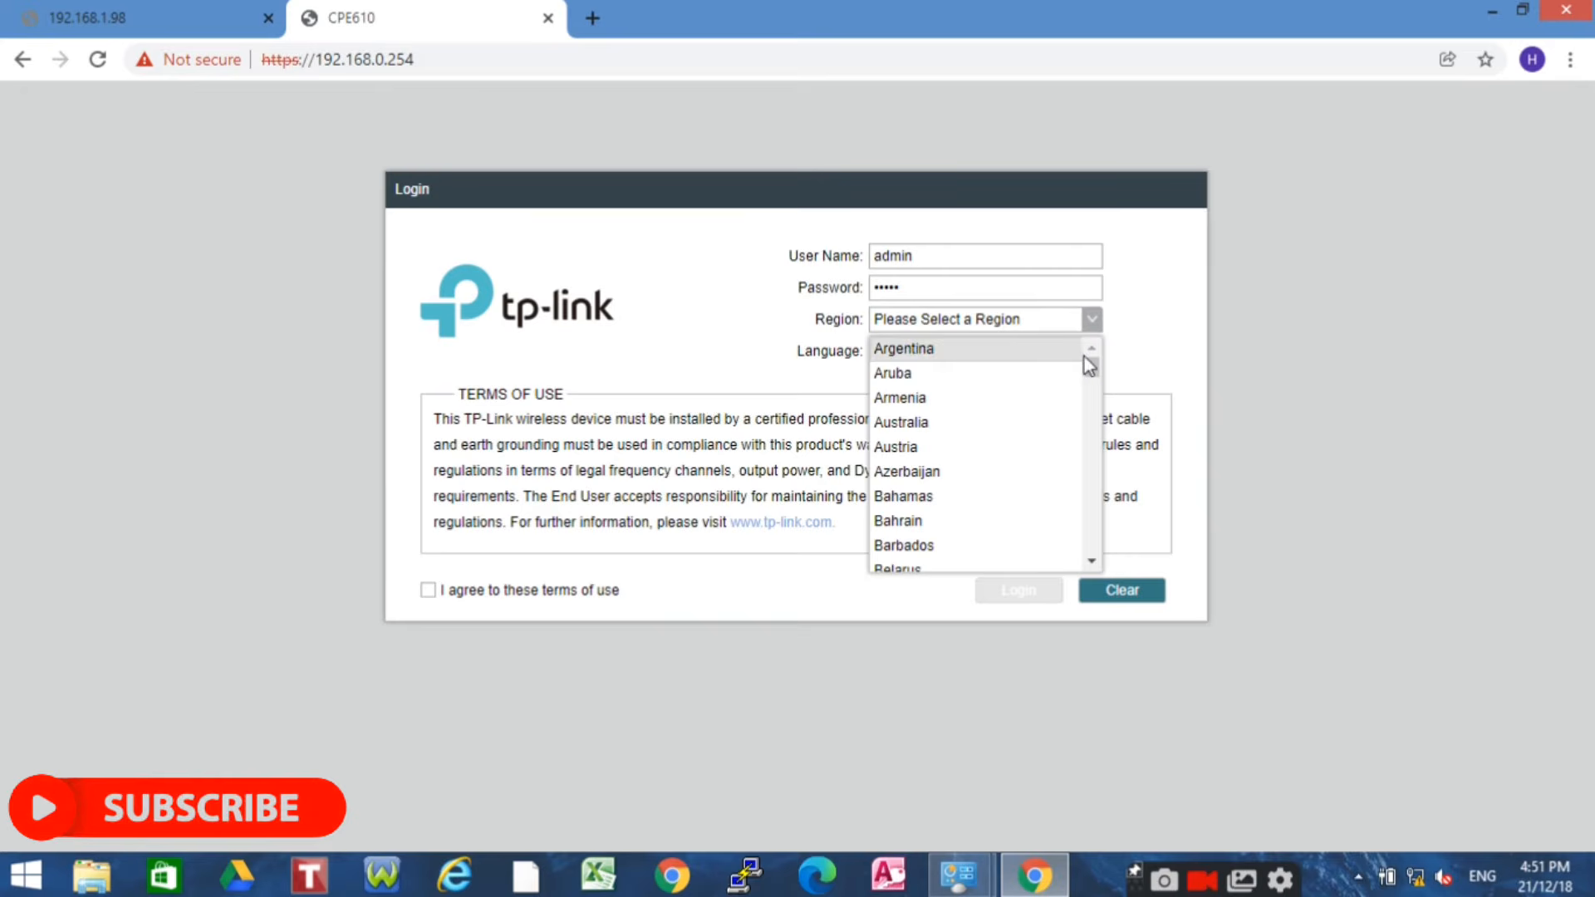
pyautogui.moveTo(1091, 364); pyautogui.dragTo(1085, 615)
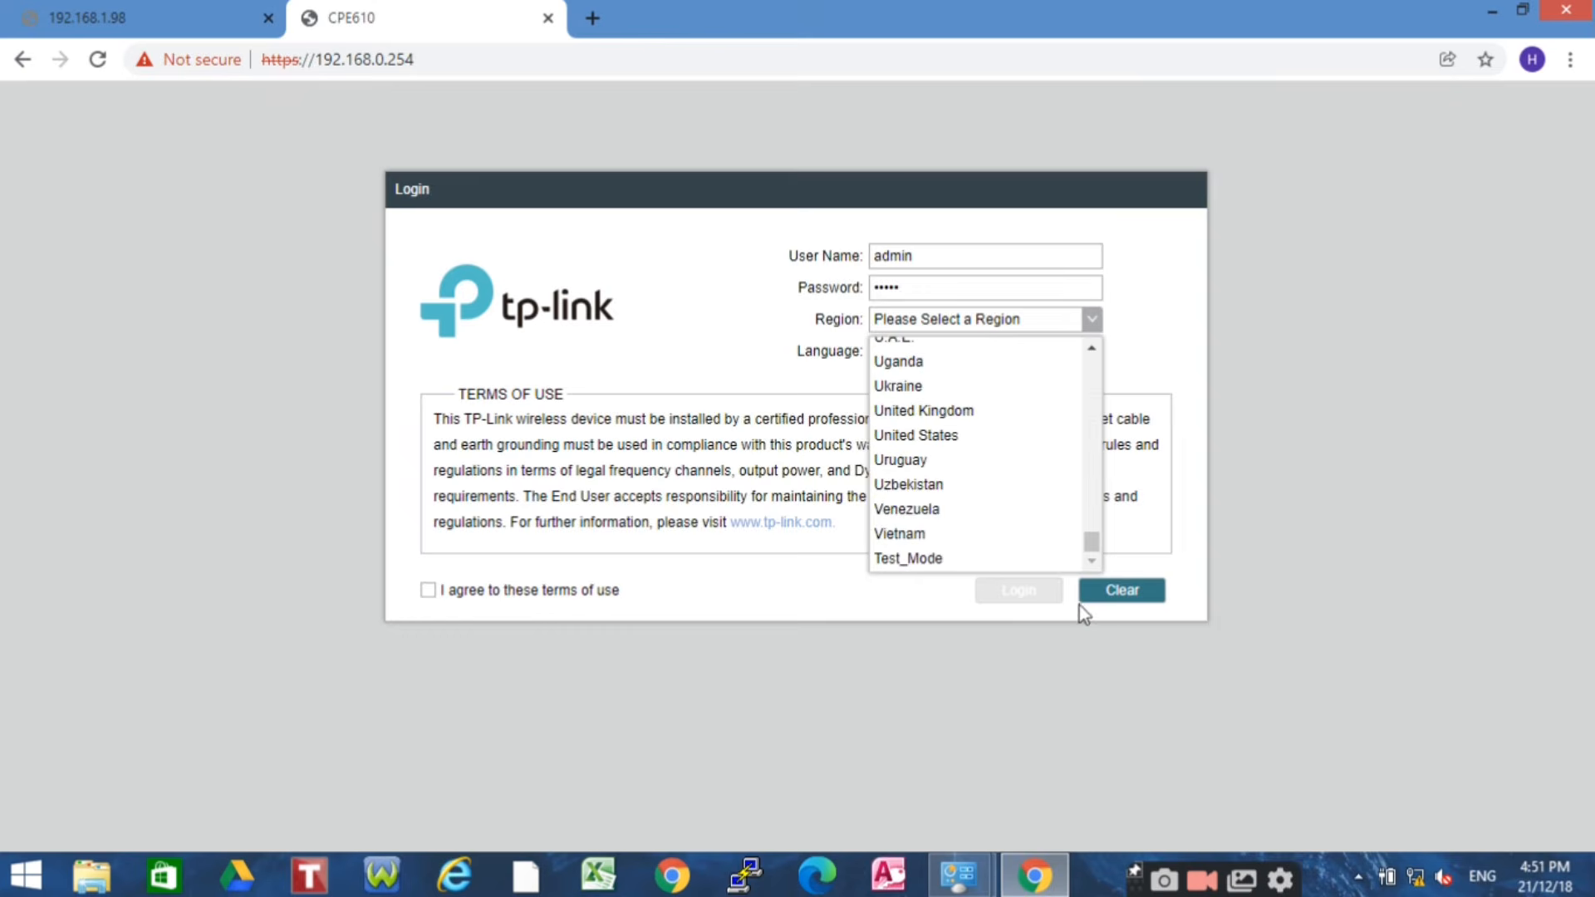
pyautogui.click(920, 437)
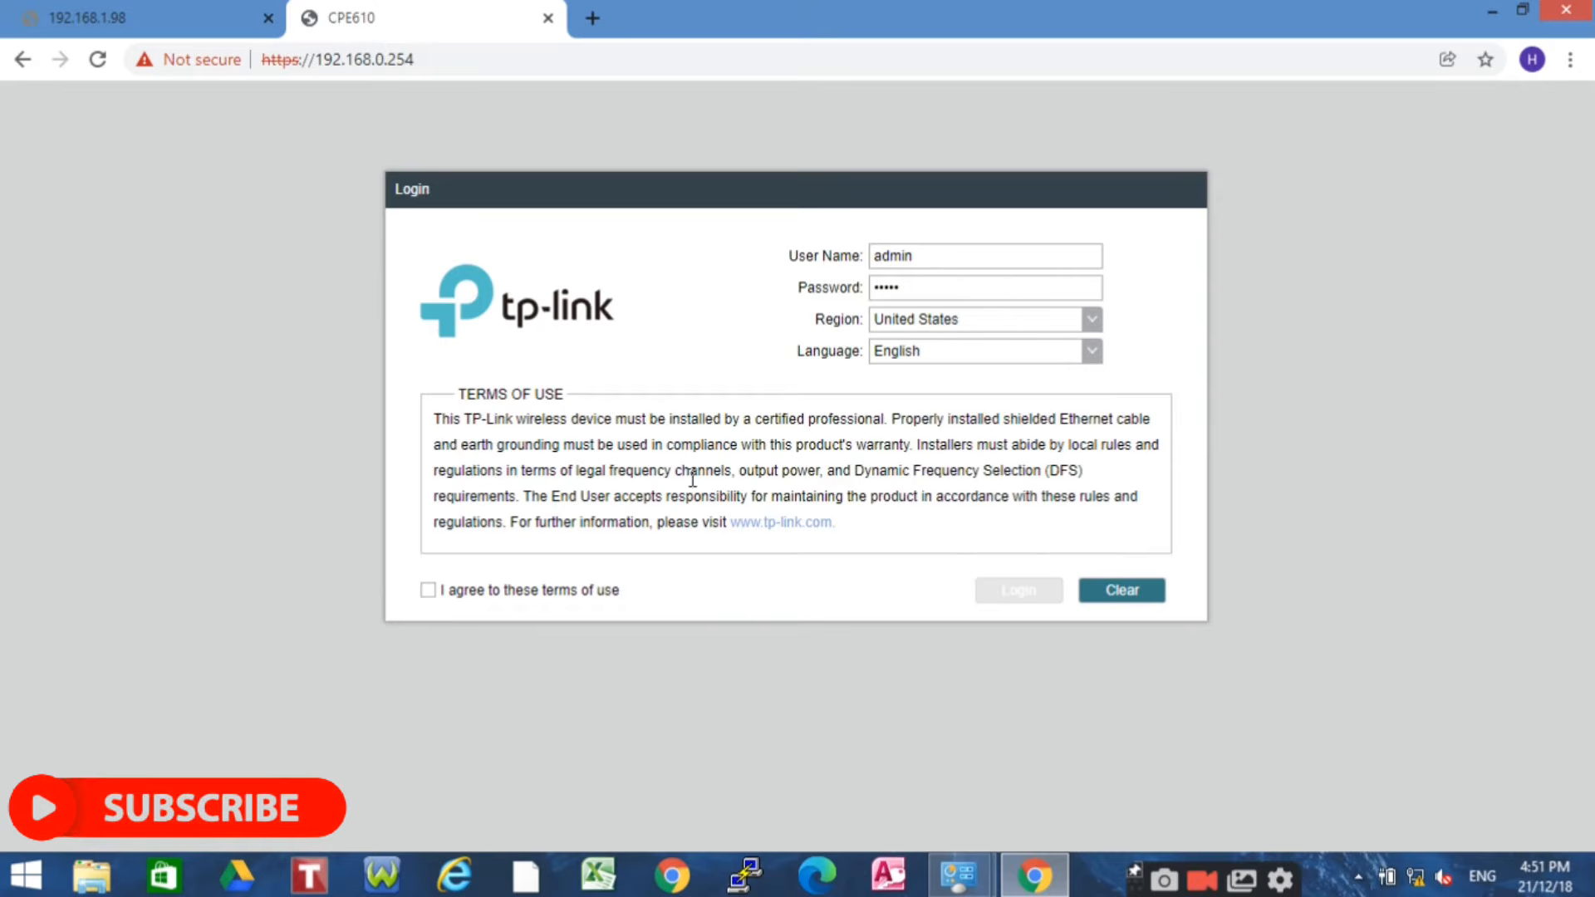
pyautogui.click(428, 590)
# Log in and save new credentials with user name admin and a new password
pyautogui.click(1033, 590)
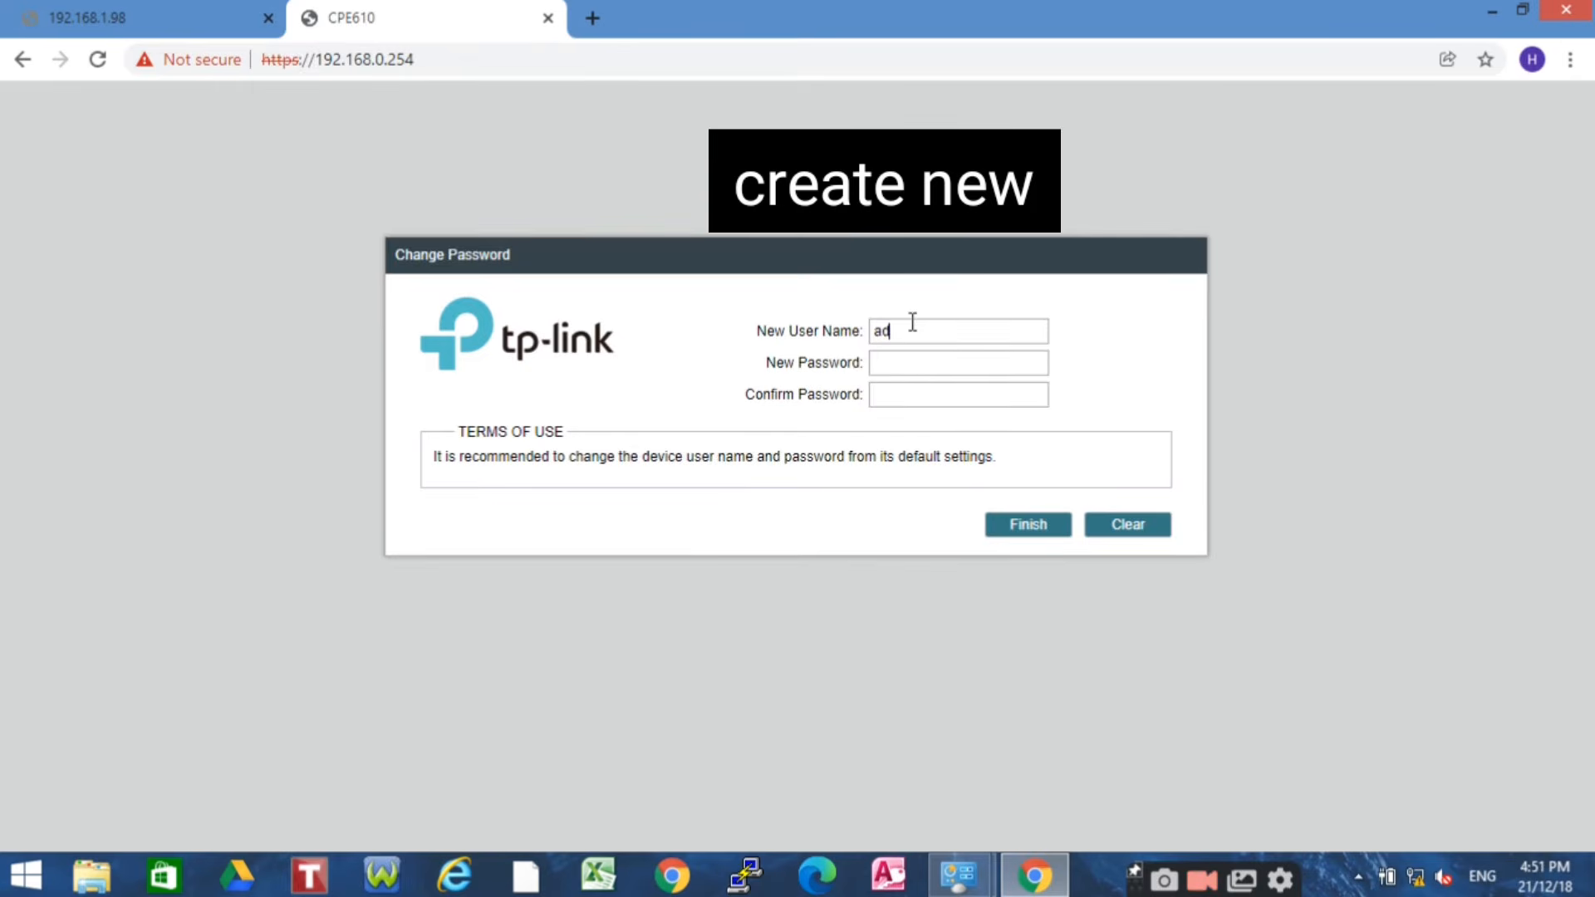
pyautogui.write('min')
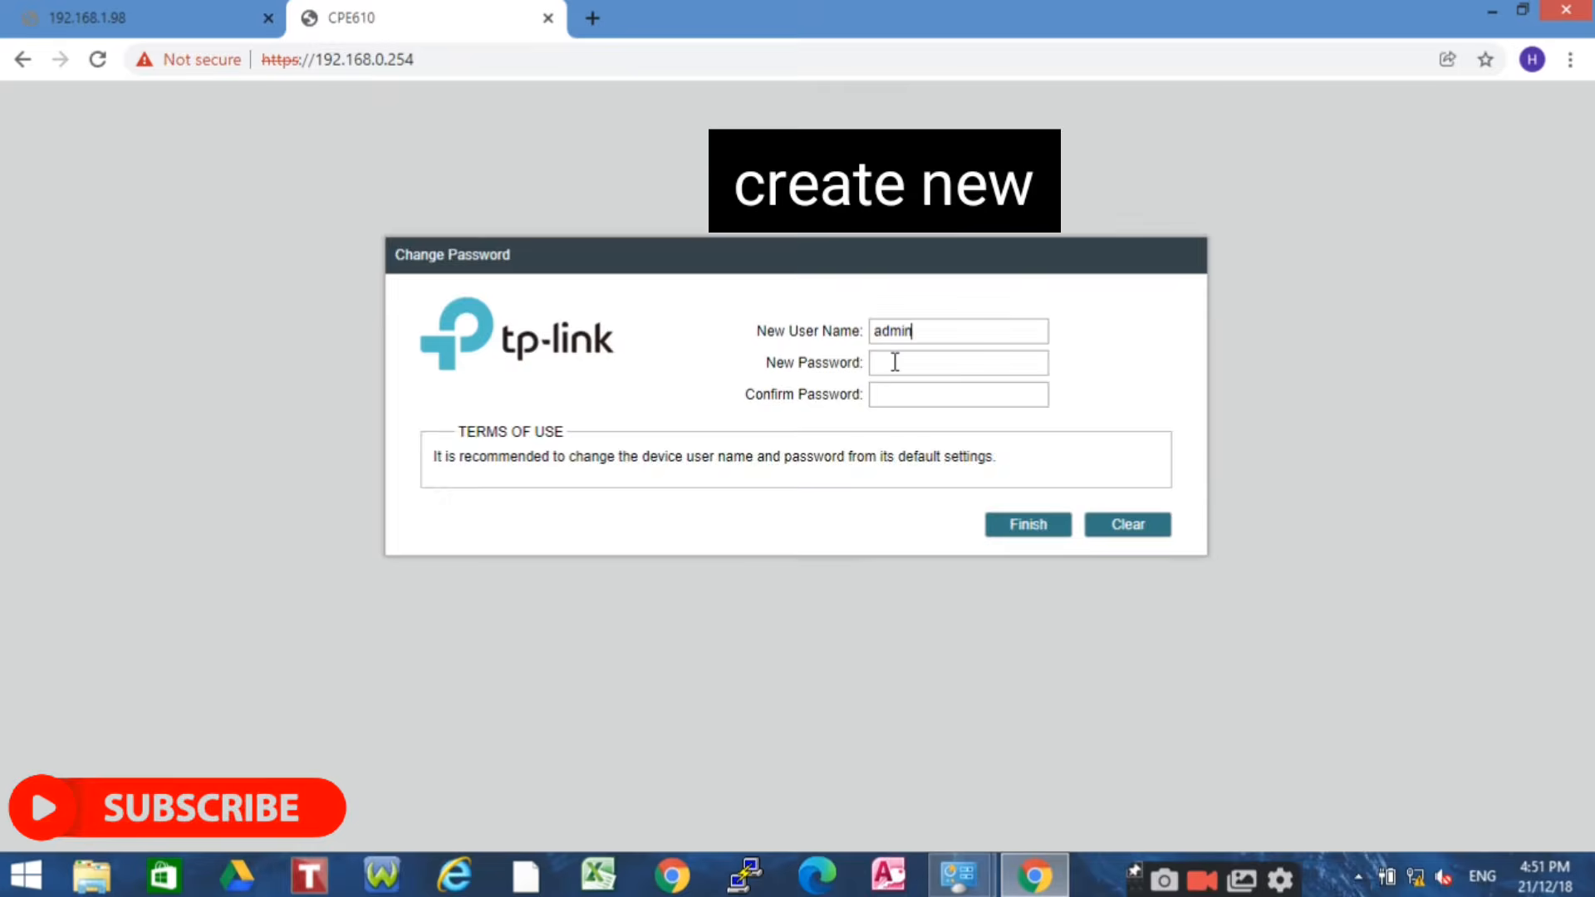
pyautogui.write('•')
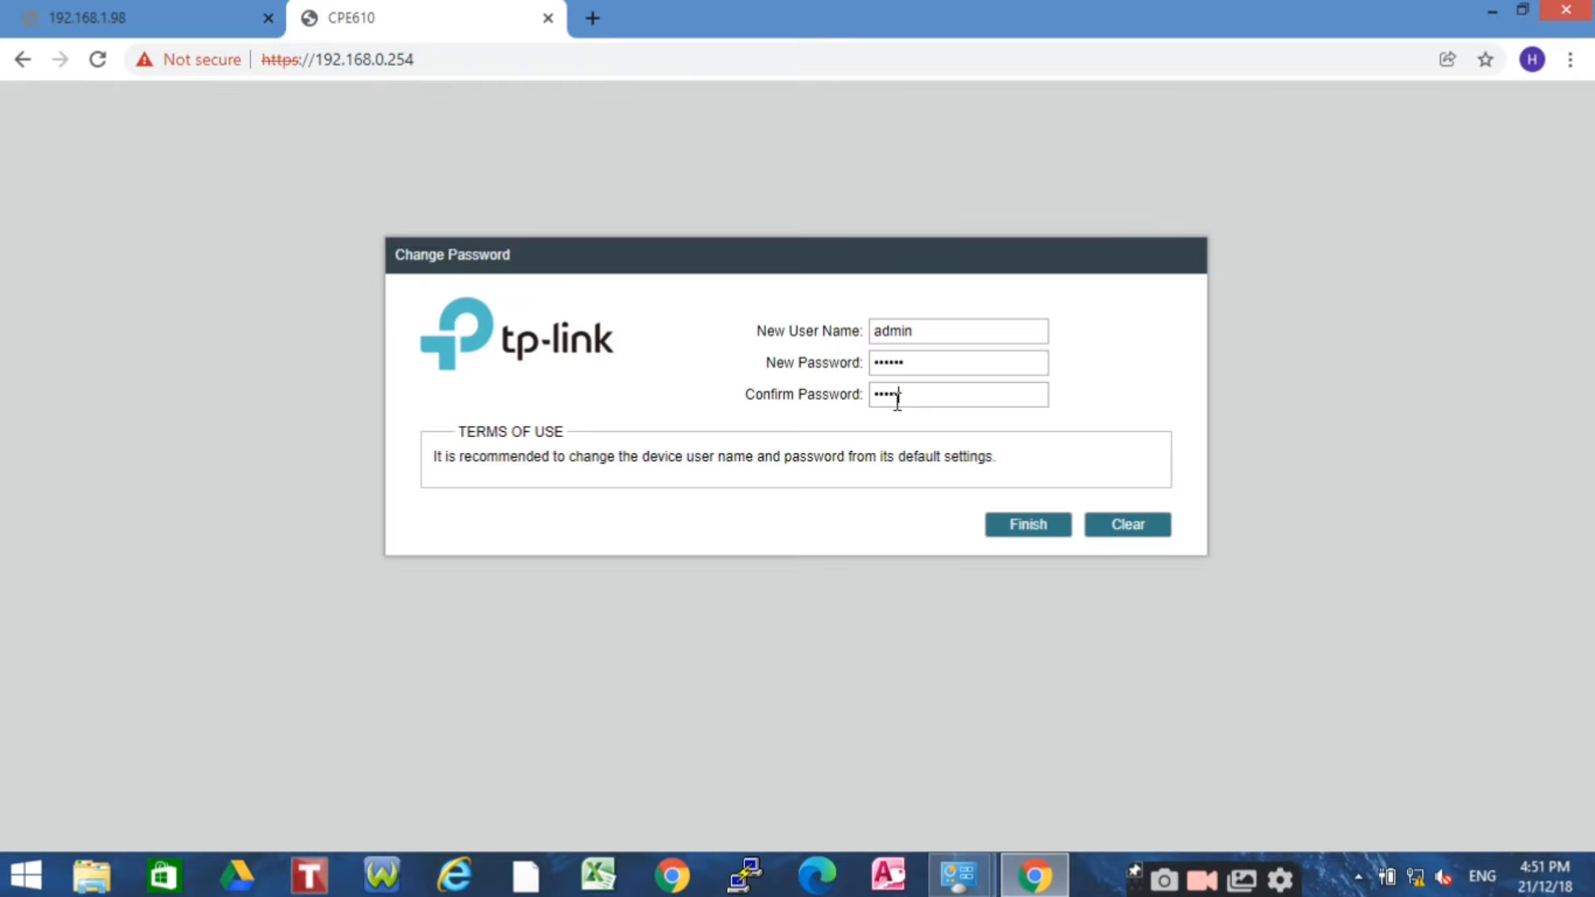
pyautogui.click(1030, 532)
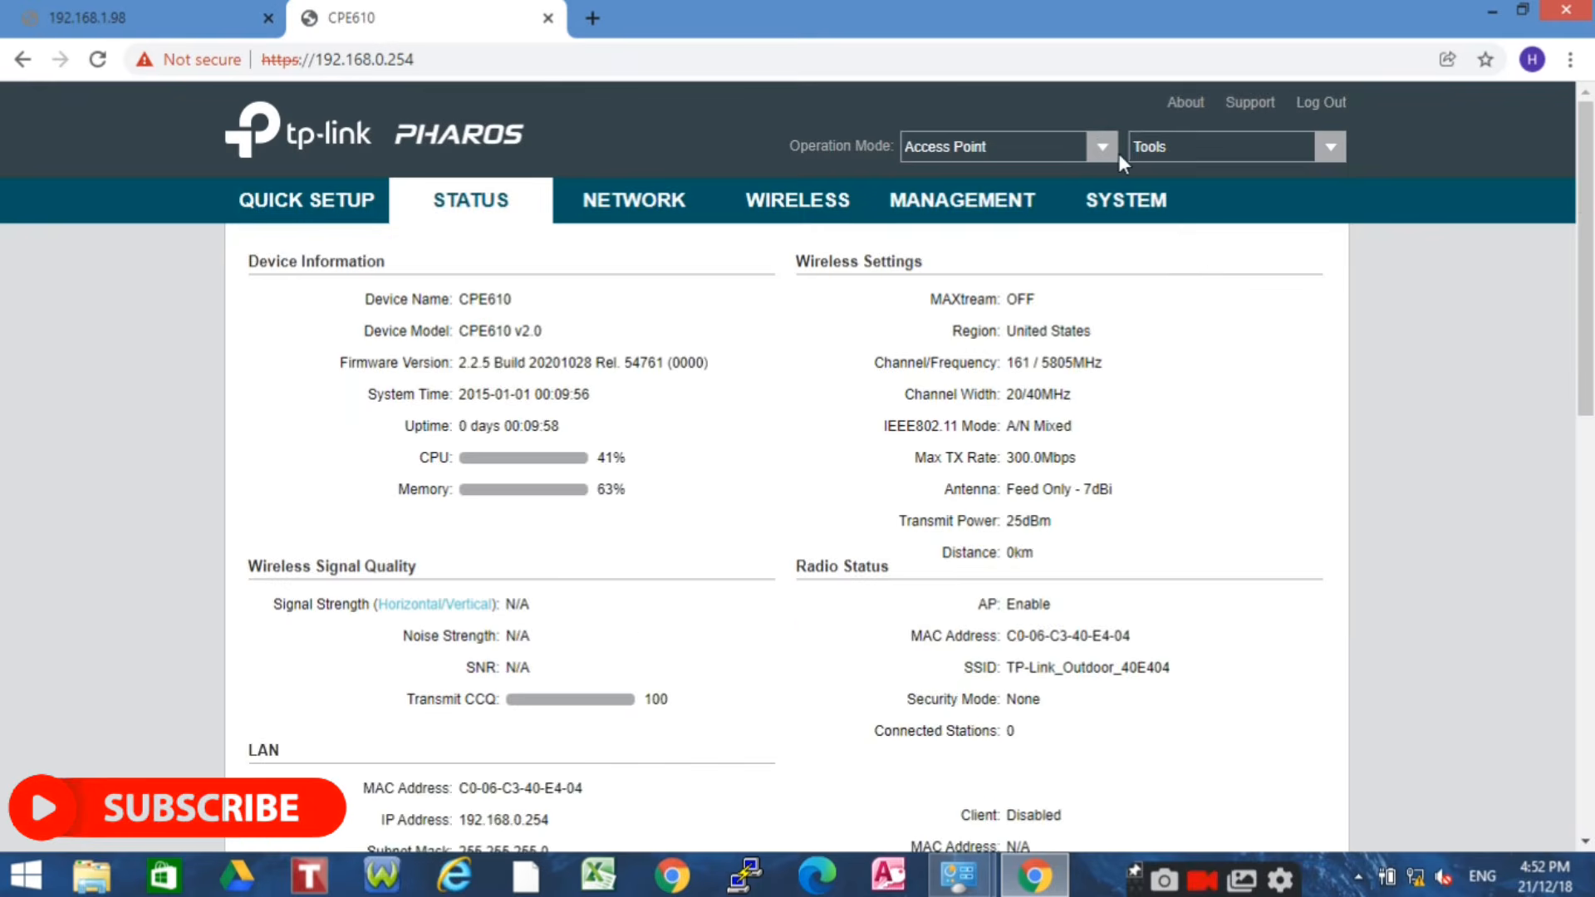
# Switch the device's operation mode to Client and confirm
pyautogui.click(1103, 153)
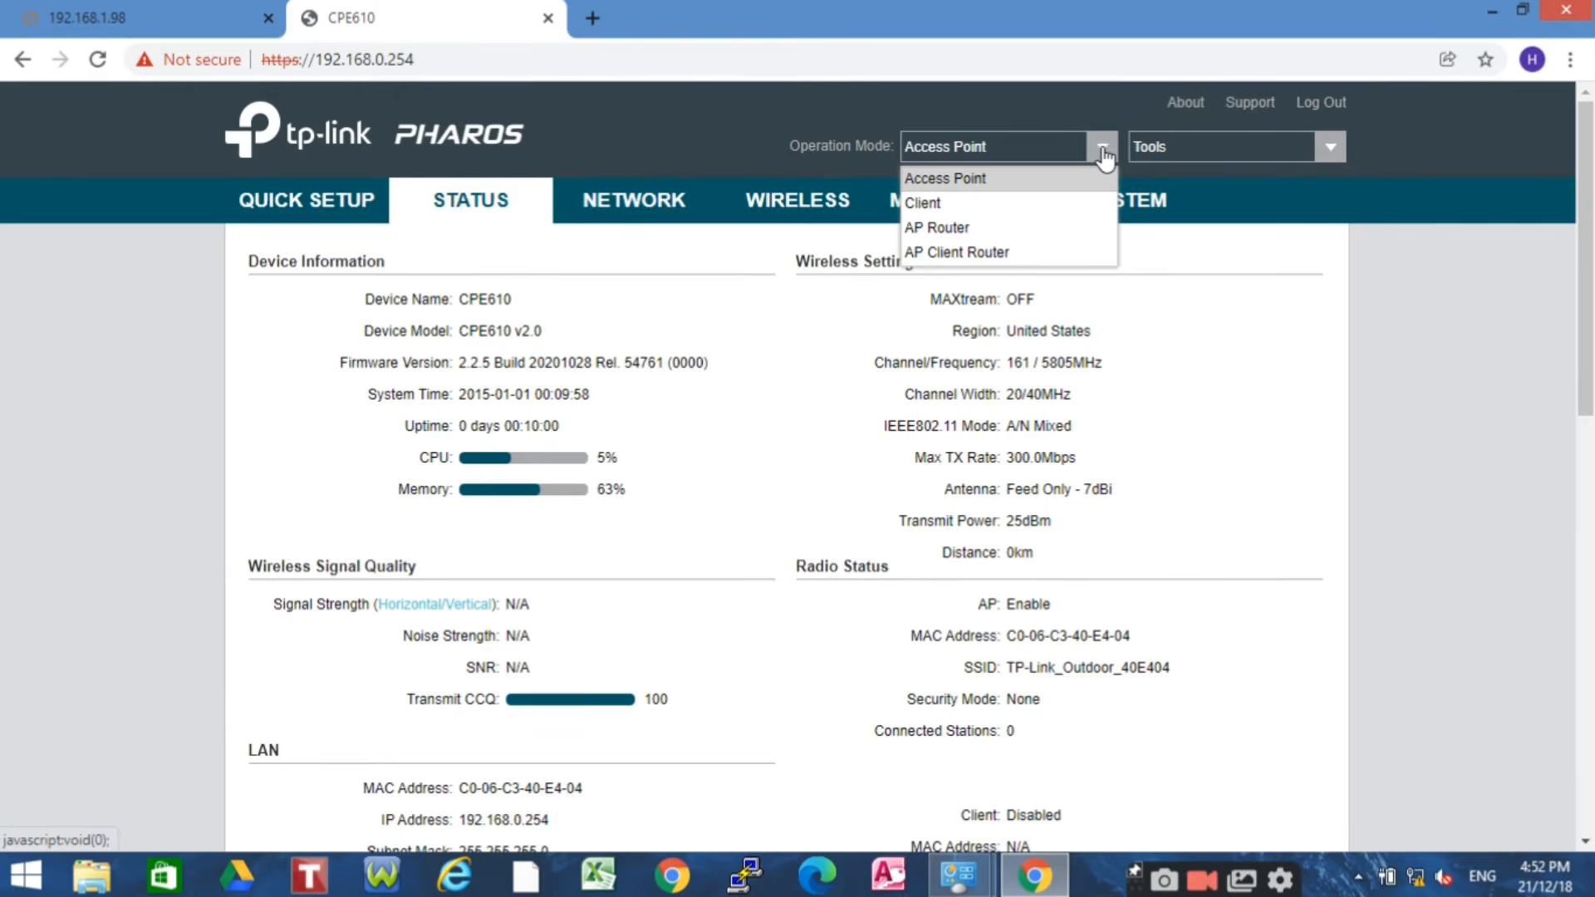
pyautogui.click(924, 203)
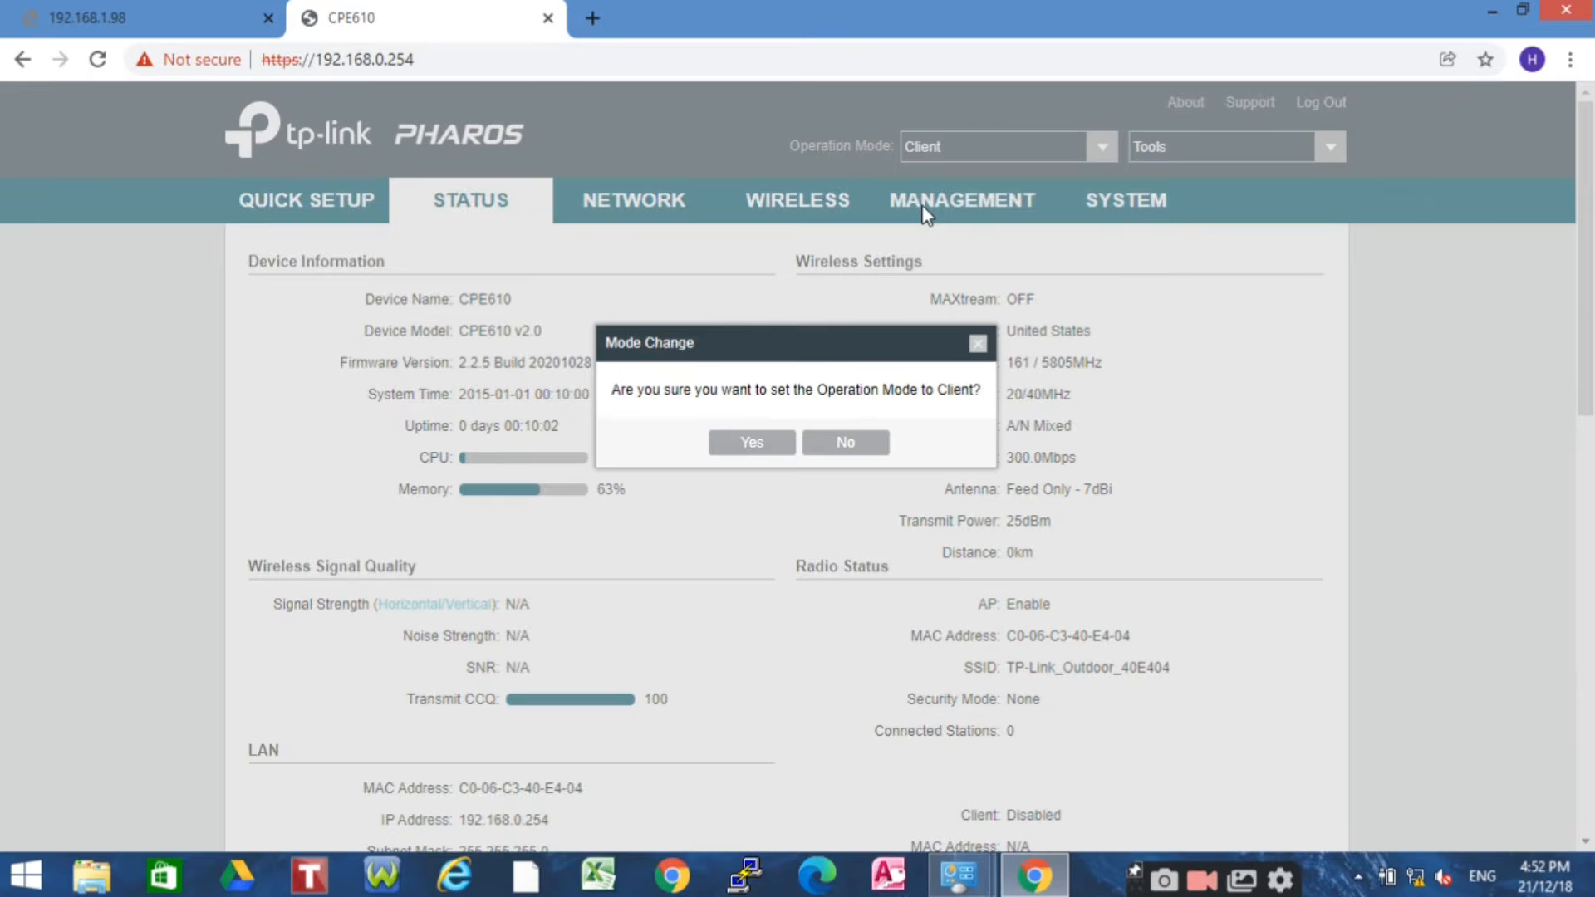
pyautogui.click(752, 446)
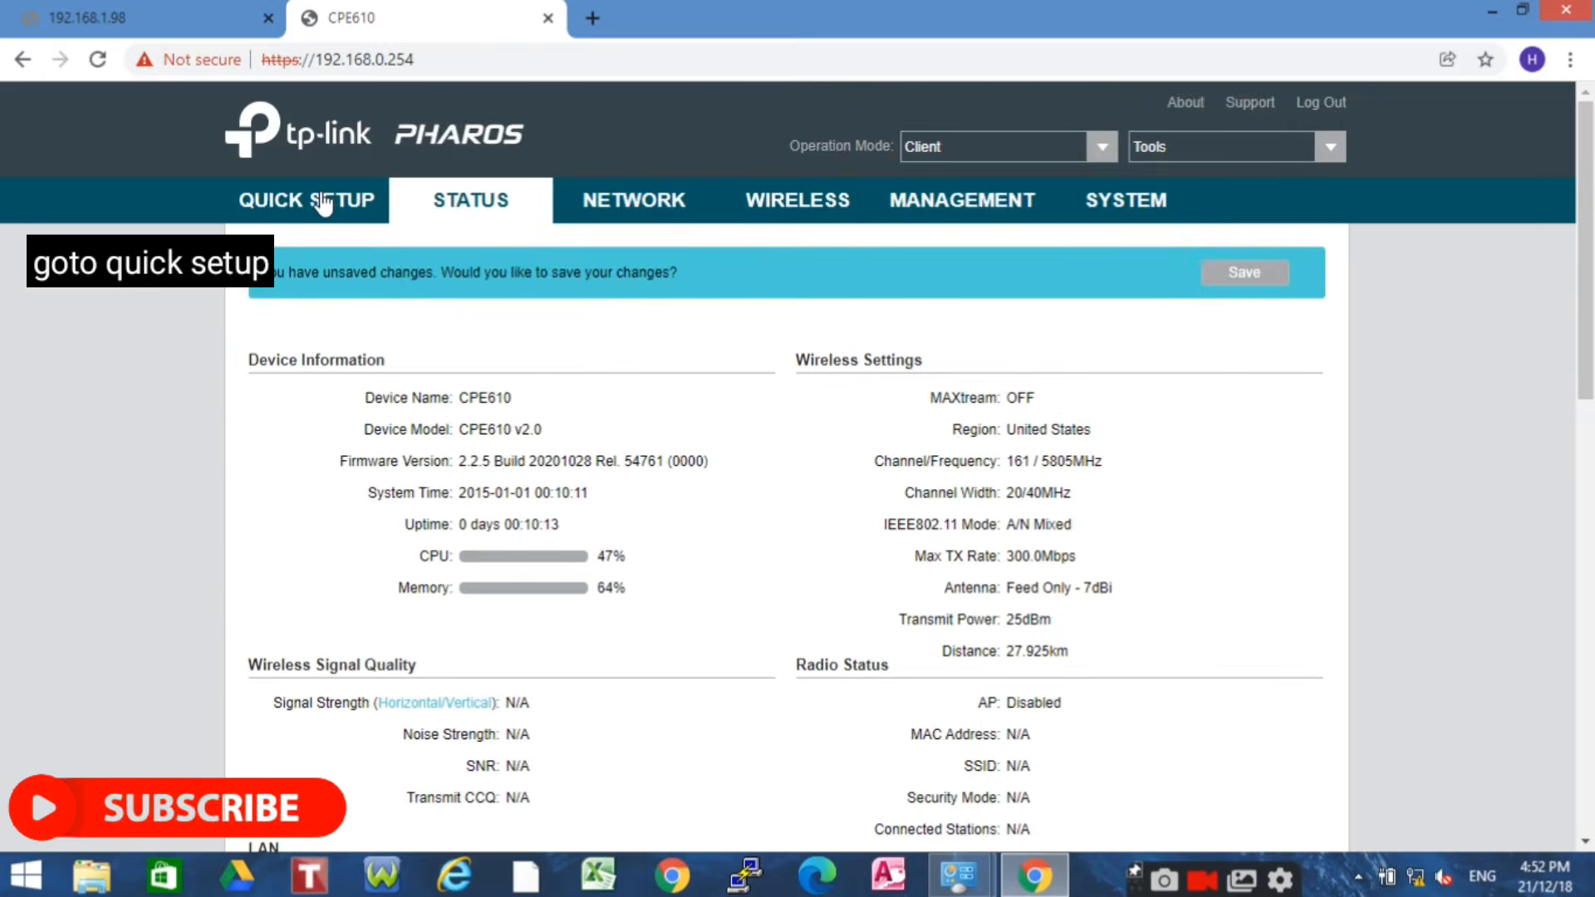
# Start Quick Setup with Client mode kept and advance to LAN settings
pyautogui.click(322, 200)
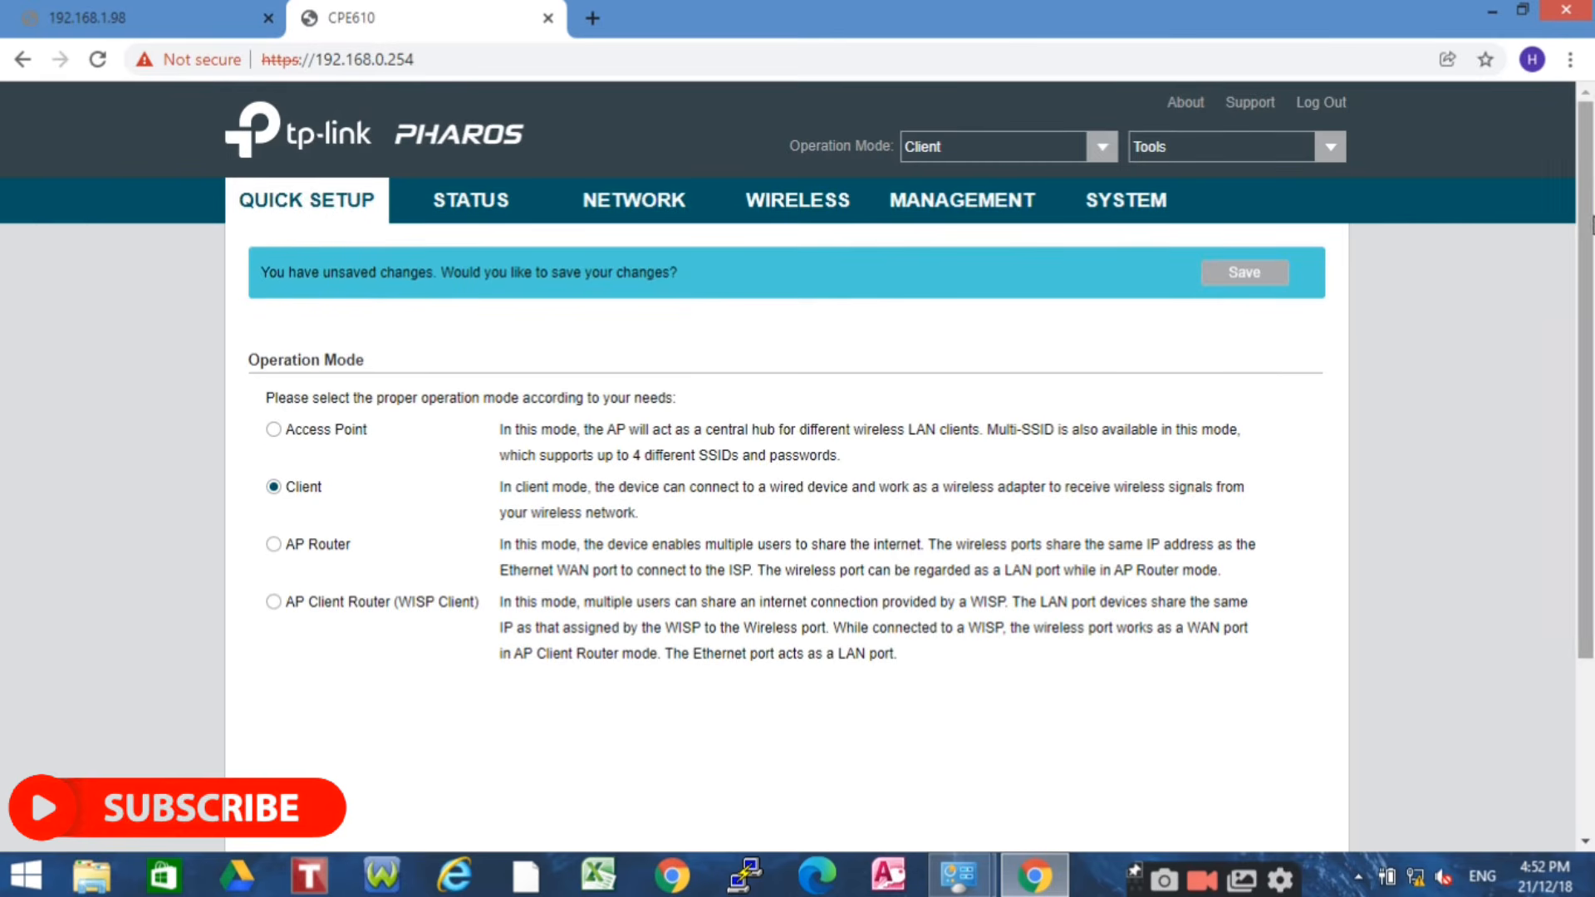
pyautogui.scroll(-1, 1564, 220)
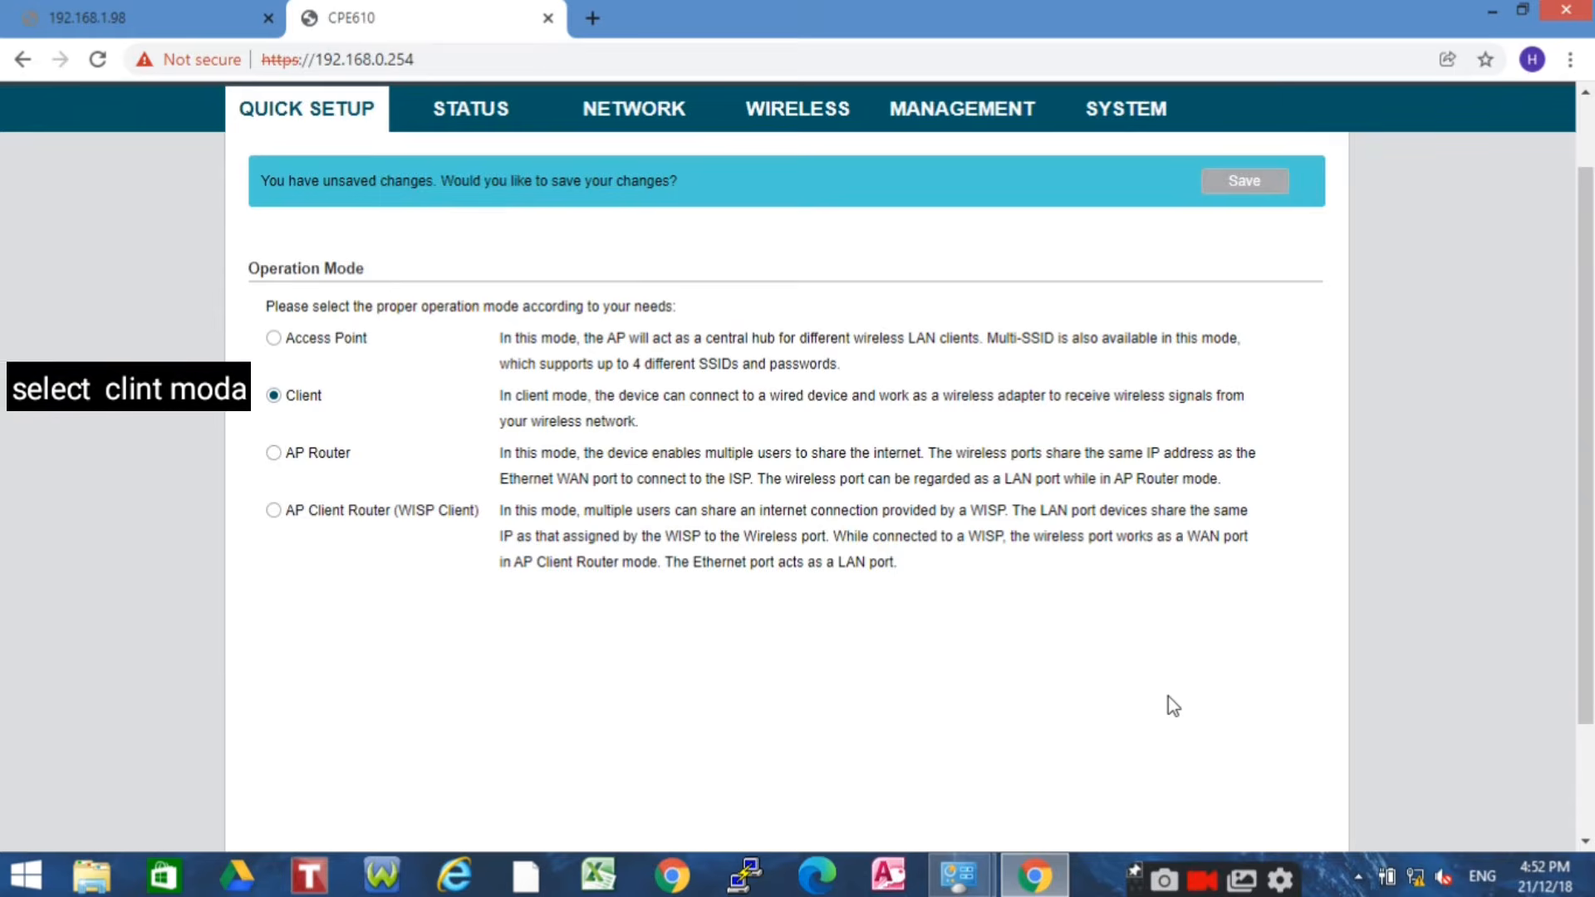
pyautogui.scroll(-1, 1591, 239)
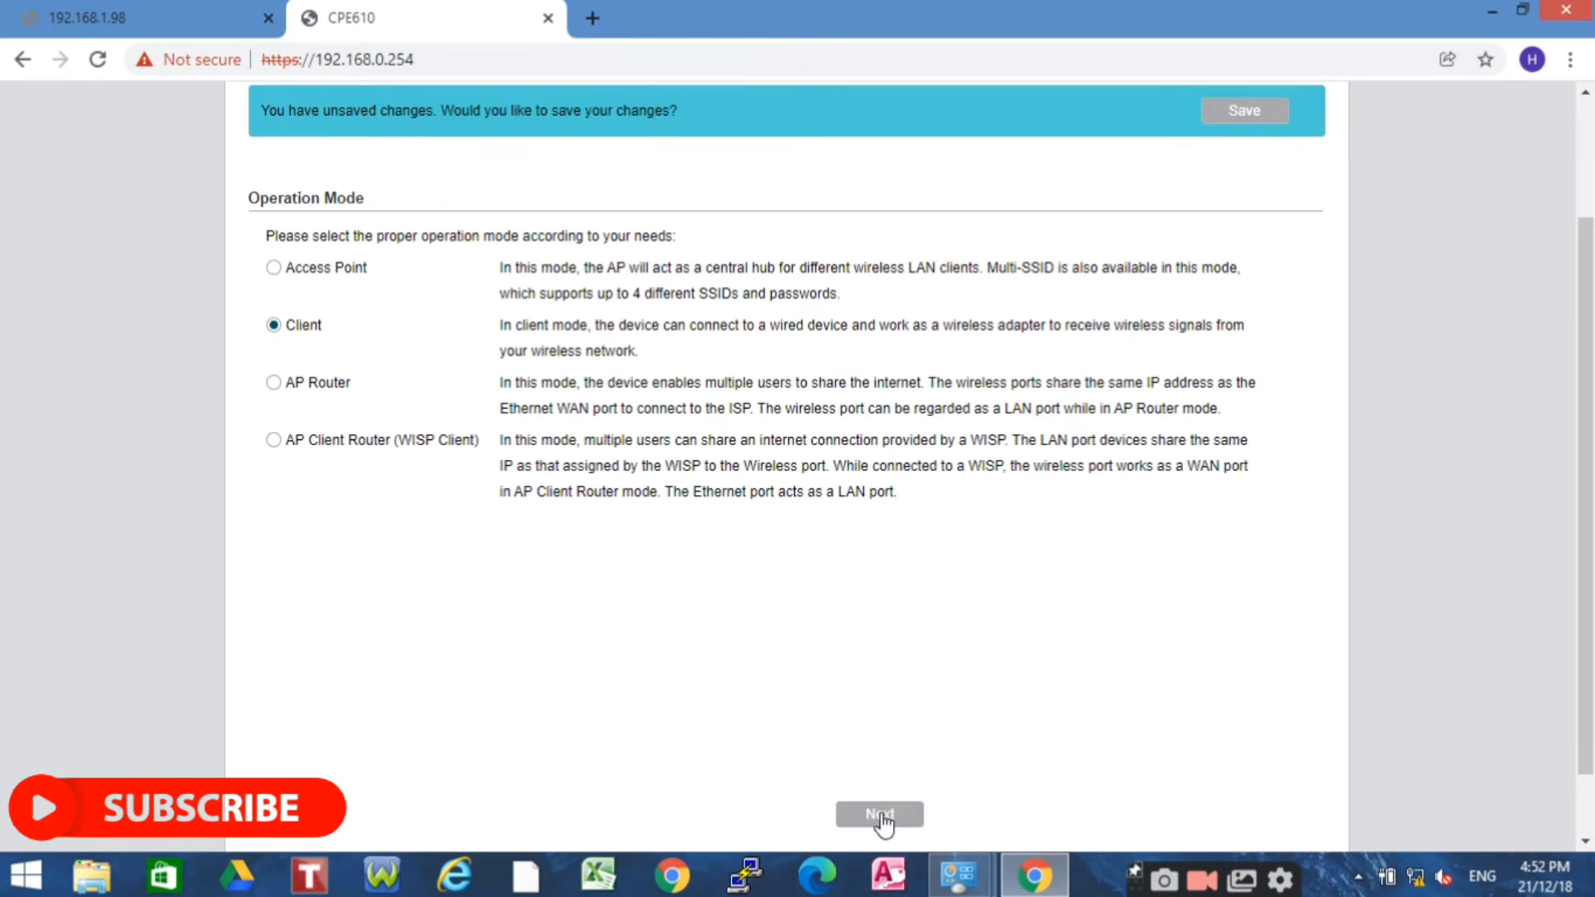
pyautogui.click(881, 812)
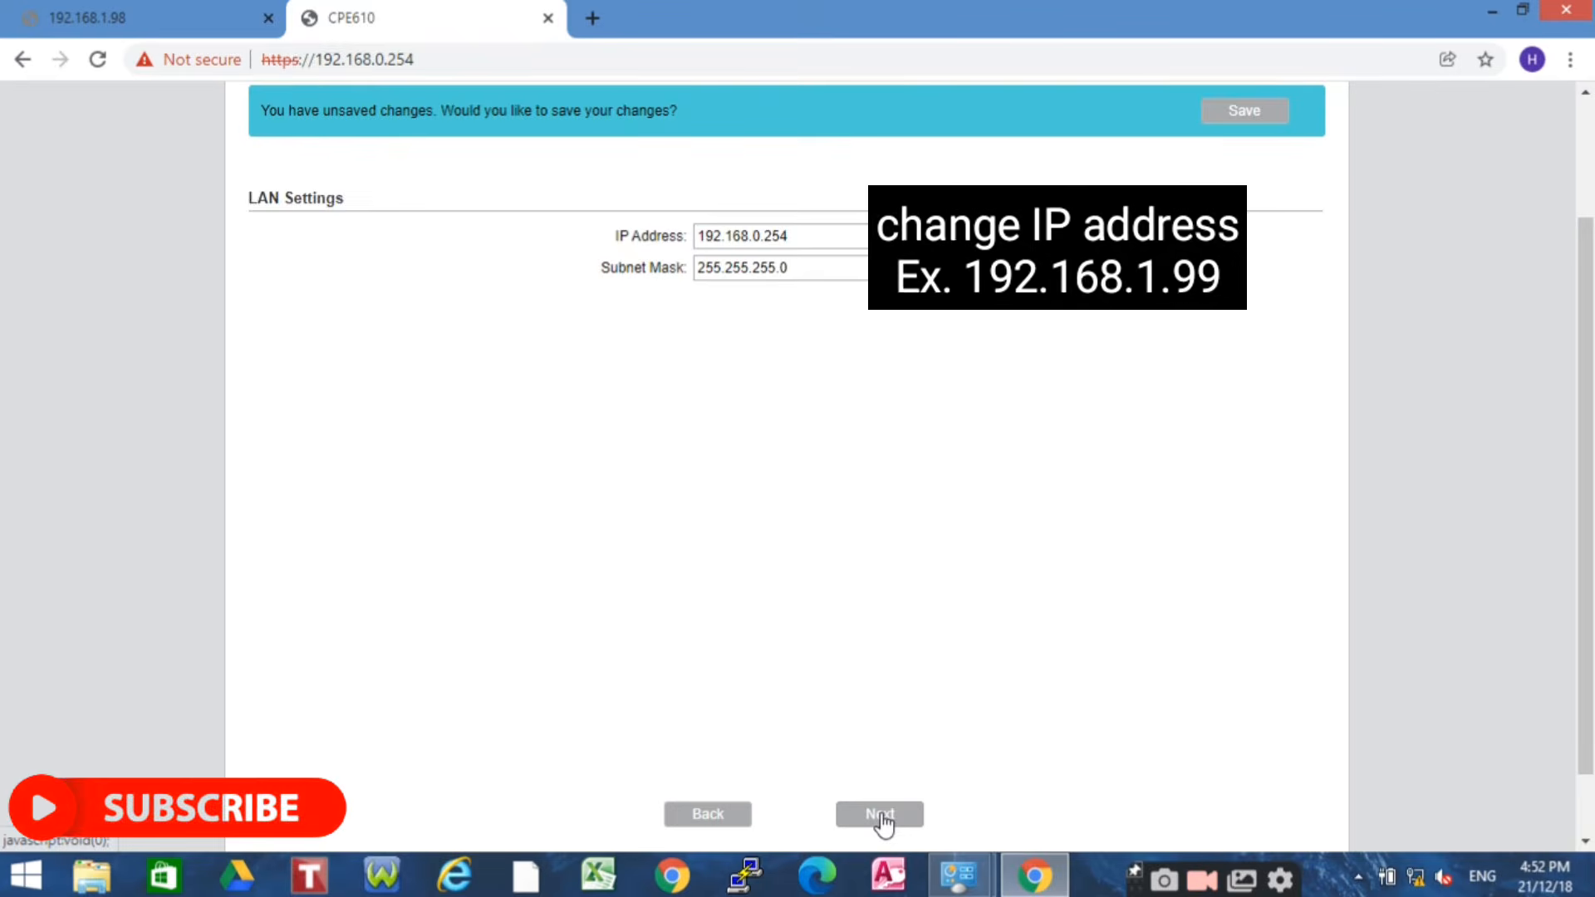
# Change the device IP address to 192.168.1.99 and continue
pyautogui.click(817, 239)
pyautogui.press('BackSpace')
pyautogui.press('BackSpace')
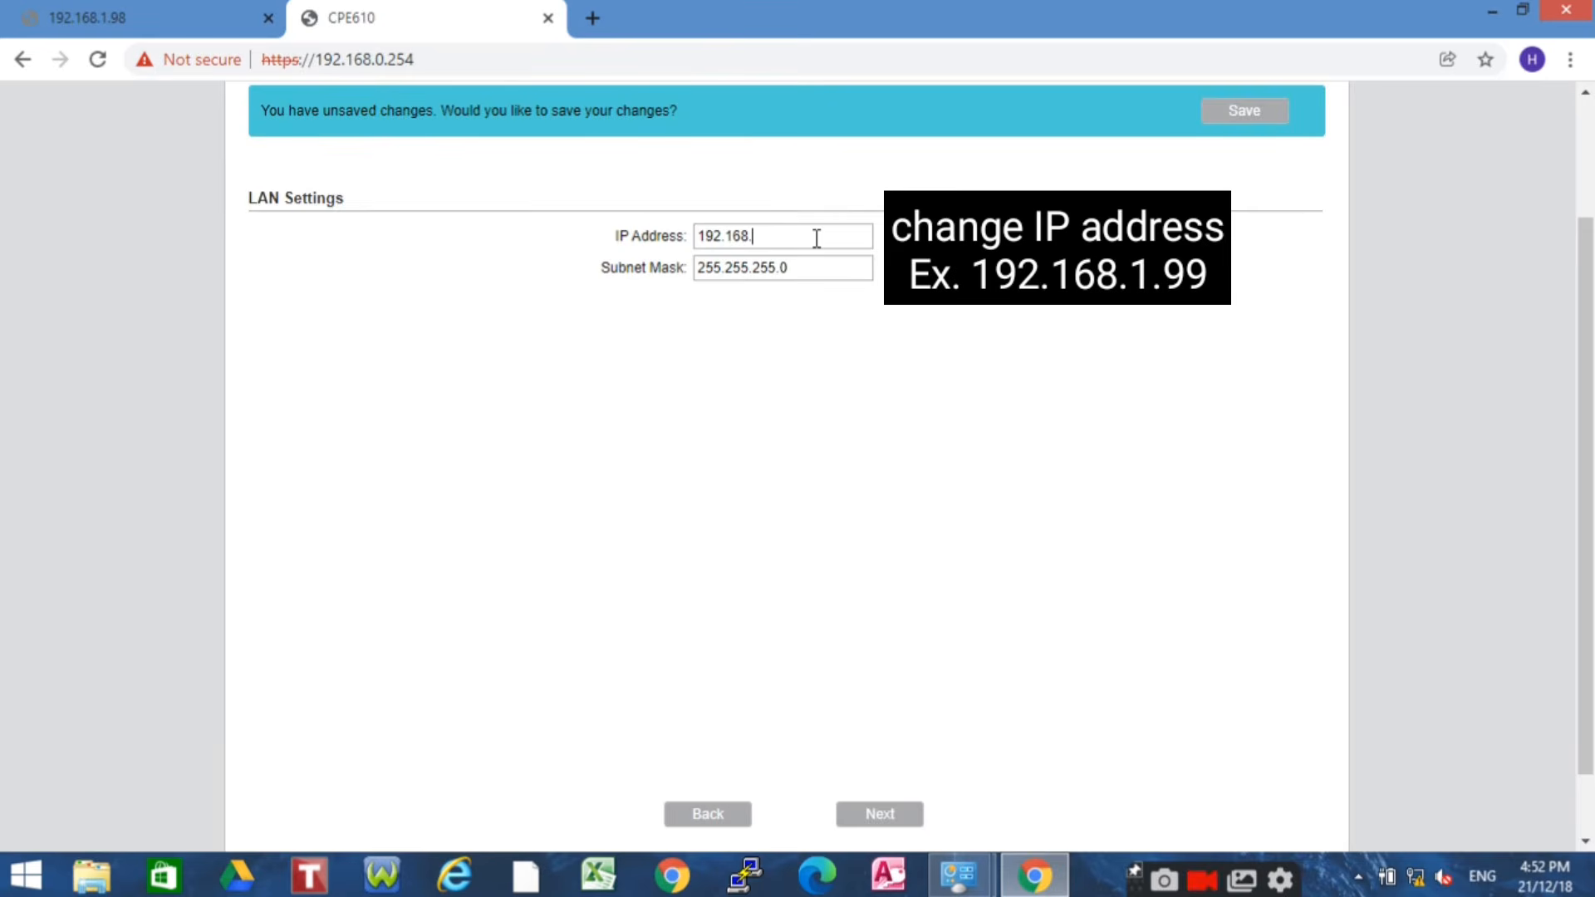
pyautogui.write('1.99')
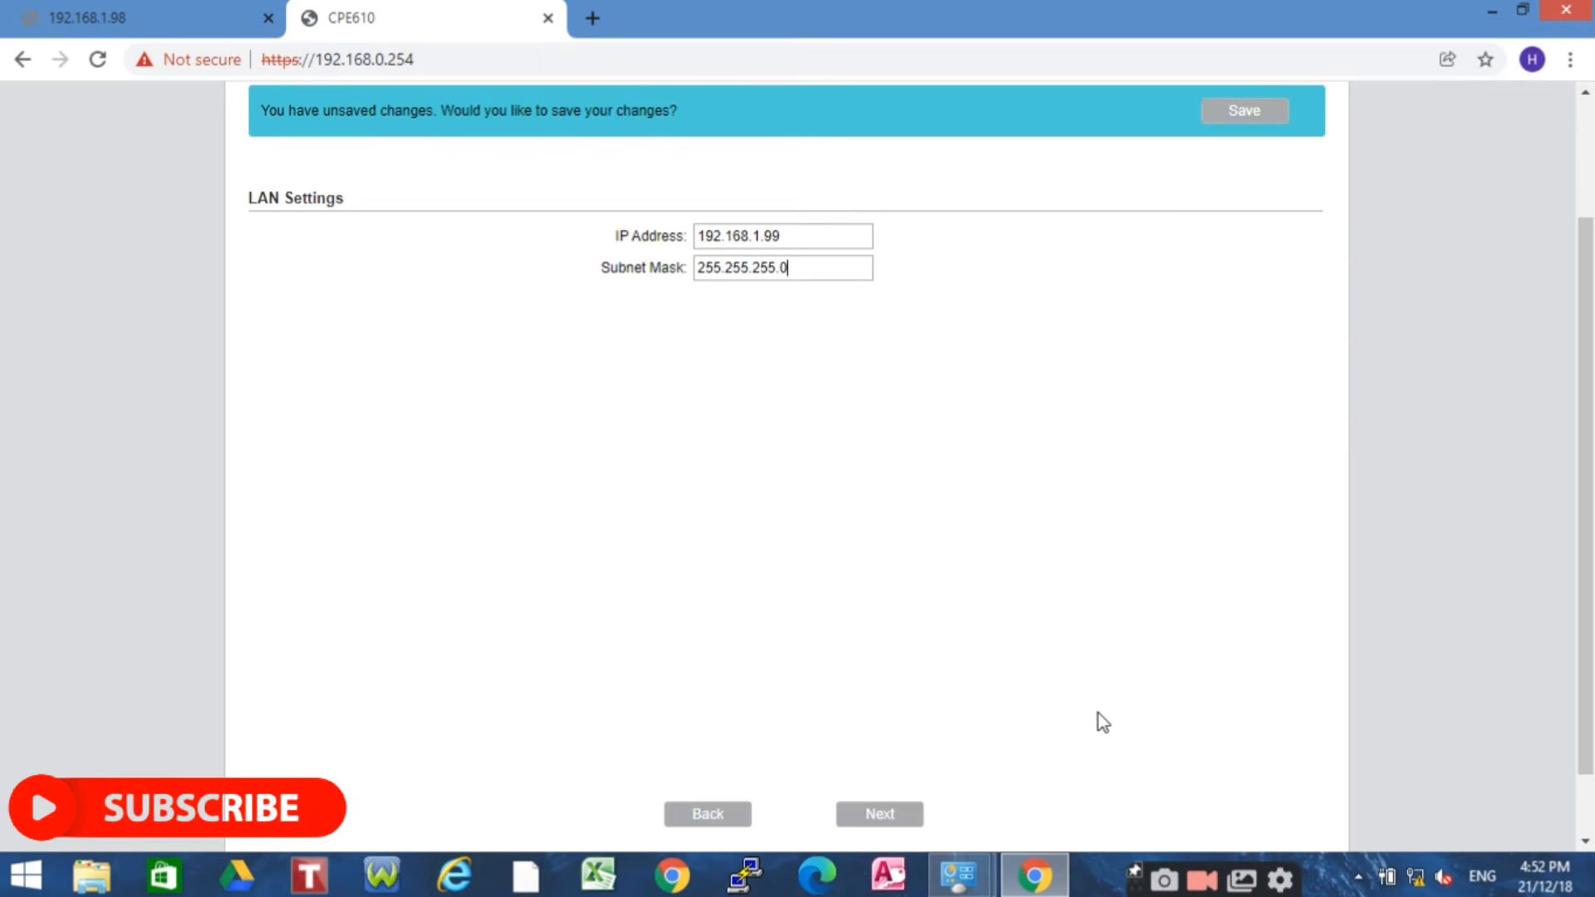
pyautogui.click(850, 831)
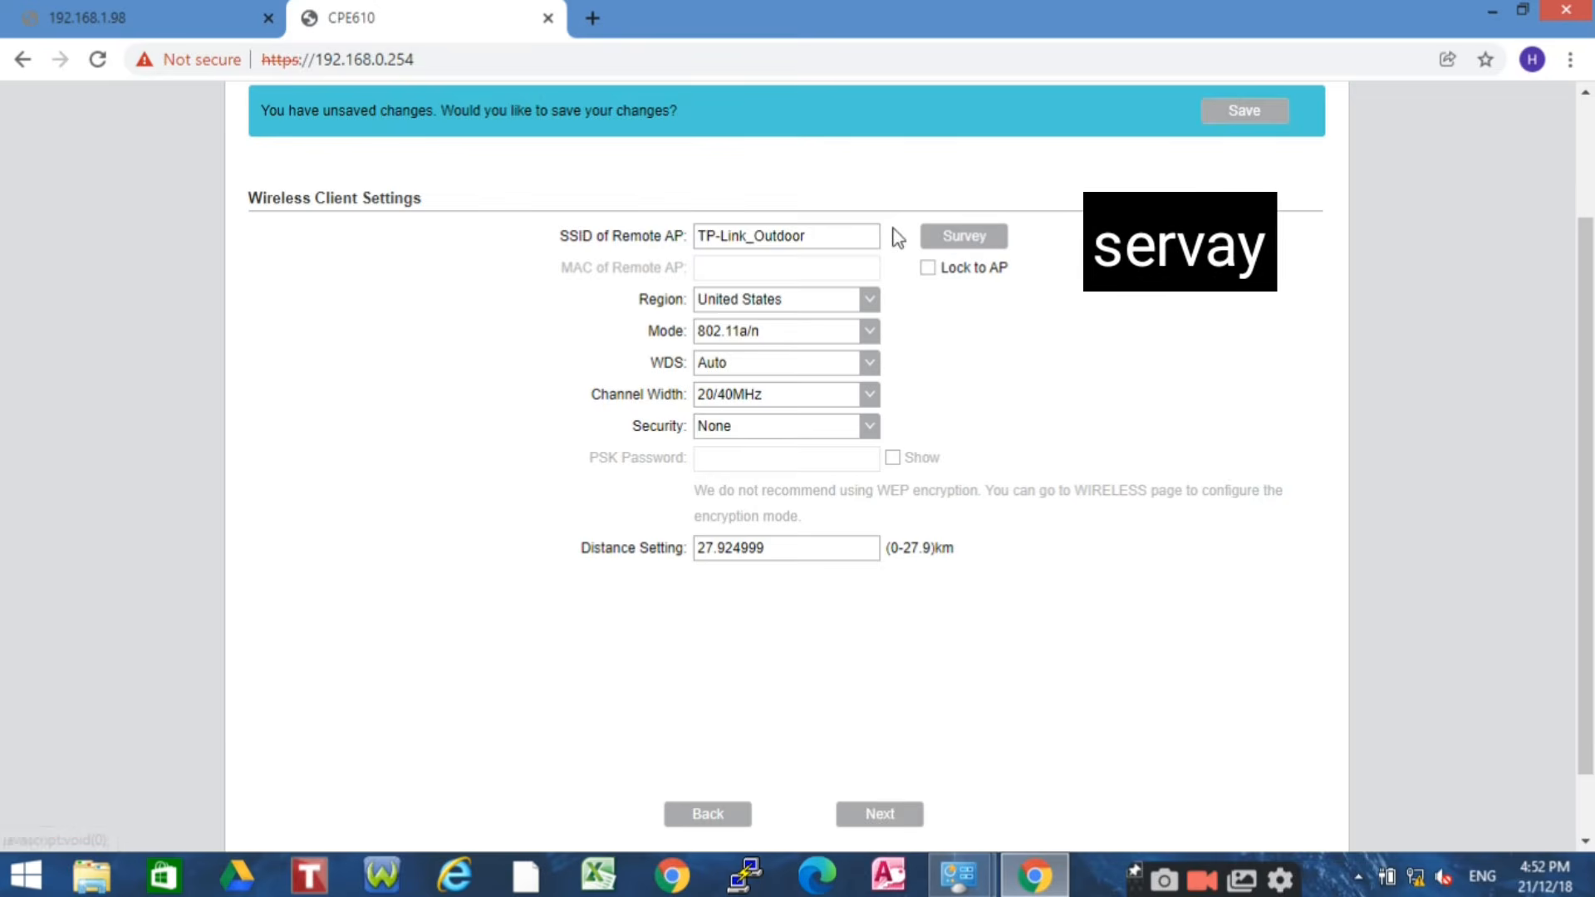
# Survey for access points, select HIT610, and lock the client to it
pyautogui.click(960, 243)
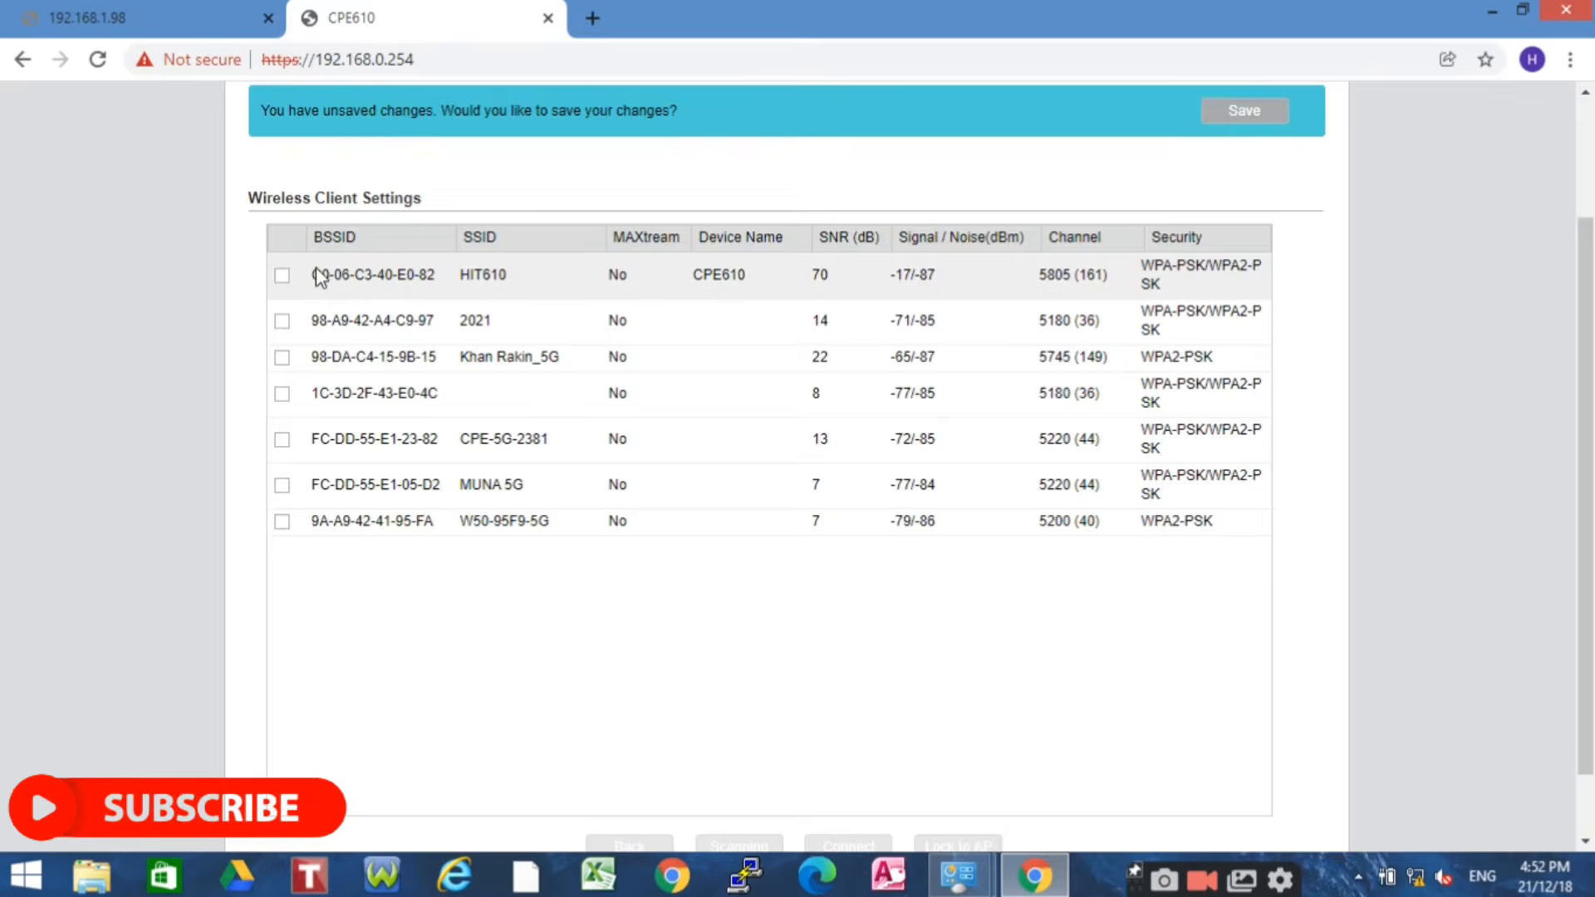
pyautogui.click(282, 277)
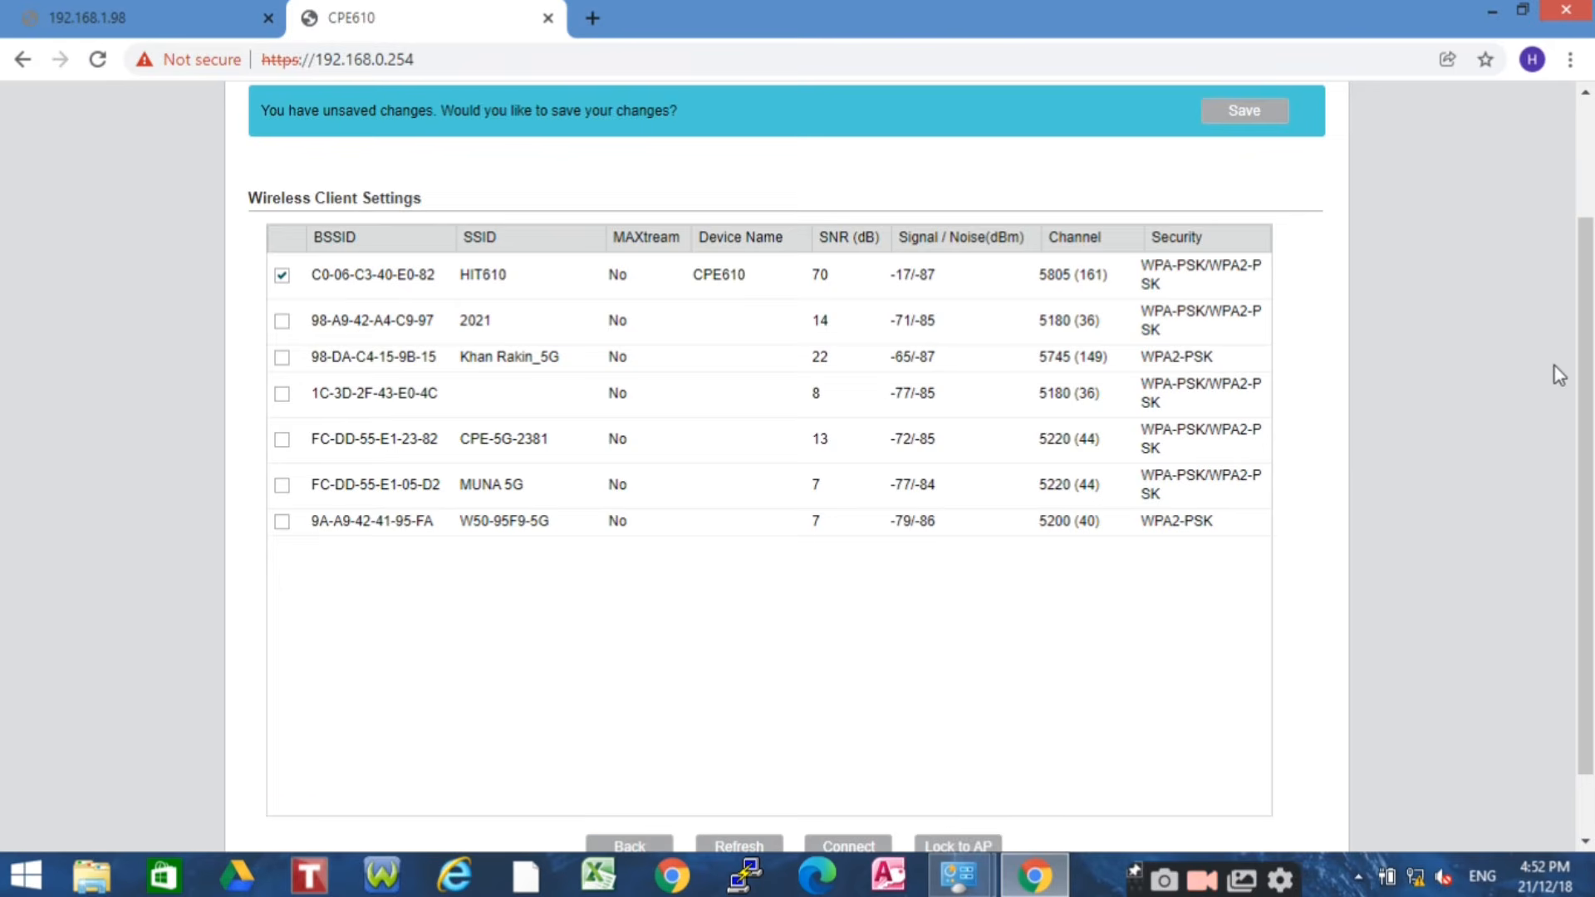
pyautogui.moveTo(1587, 370); pyautogui.dragTo(1589, 383)
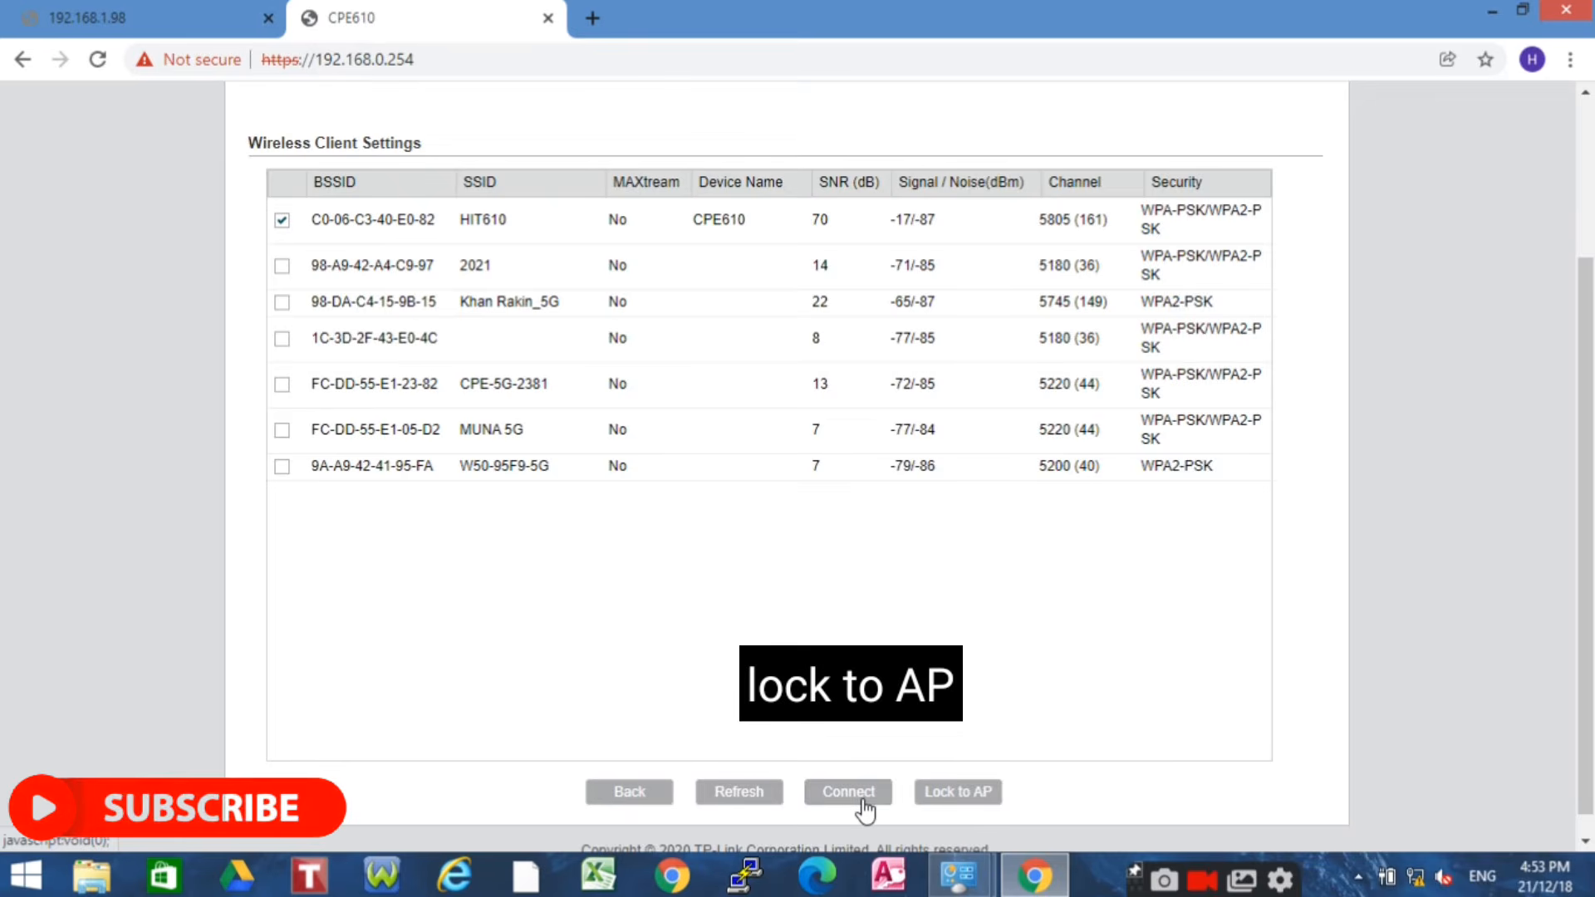
pyautogui.click(962, 802)
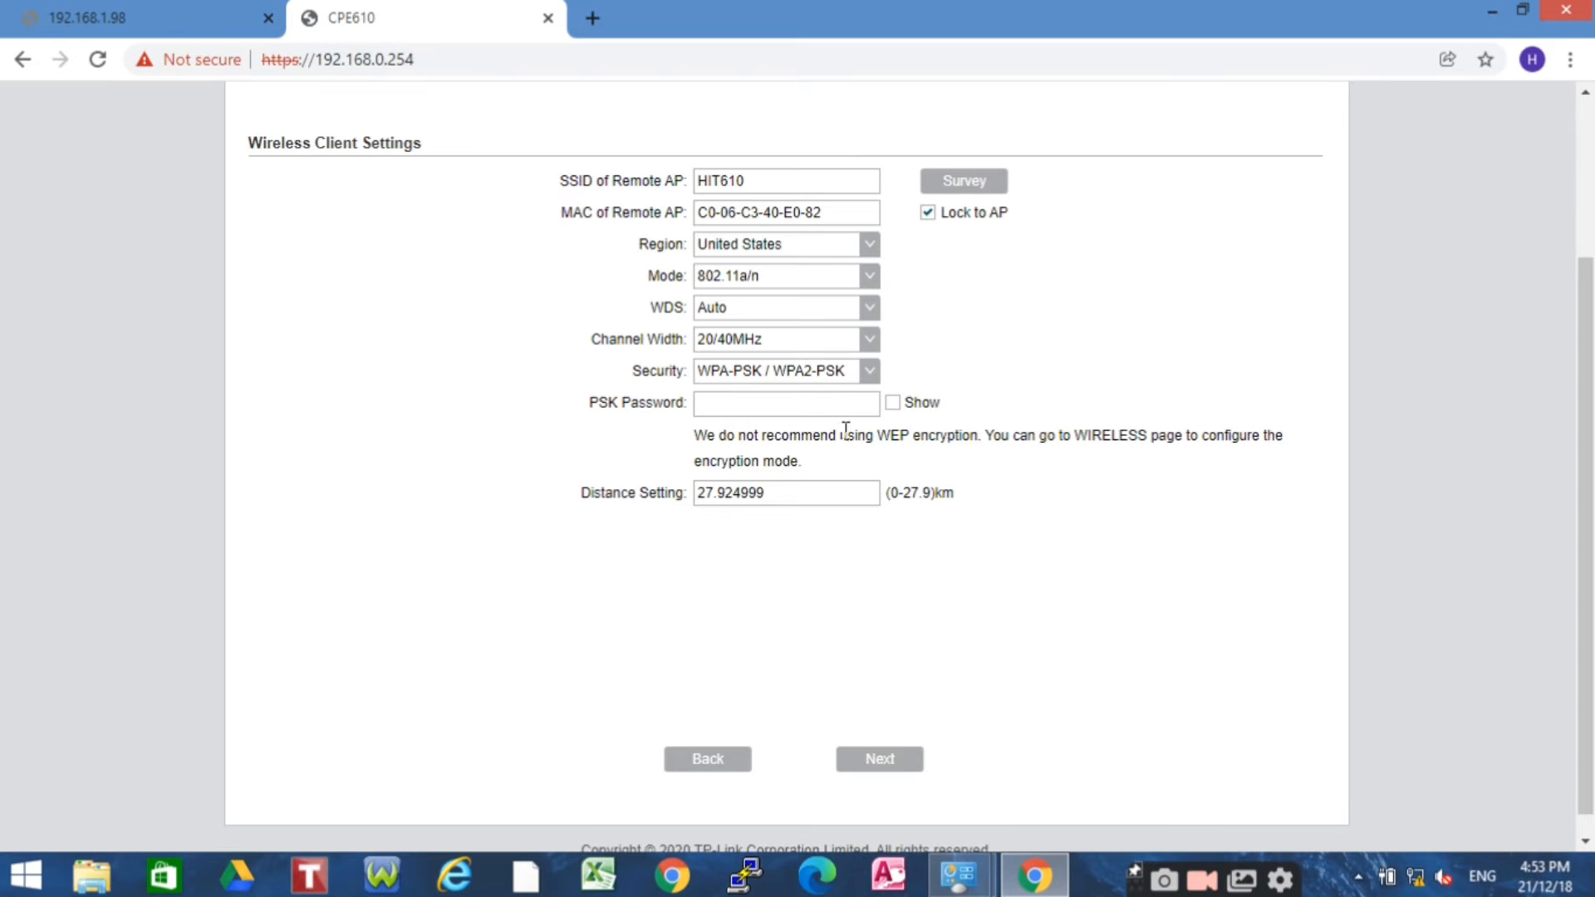
# Enter the HIT610 PSK password, set distance to 05 km, and apply the setup
pyautogui.click(718, 406)
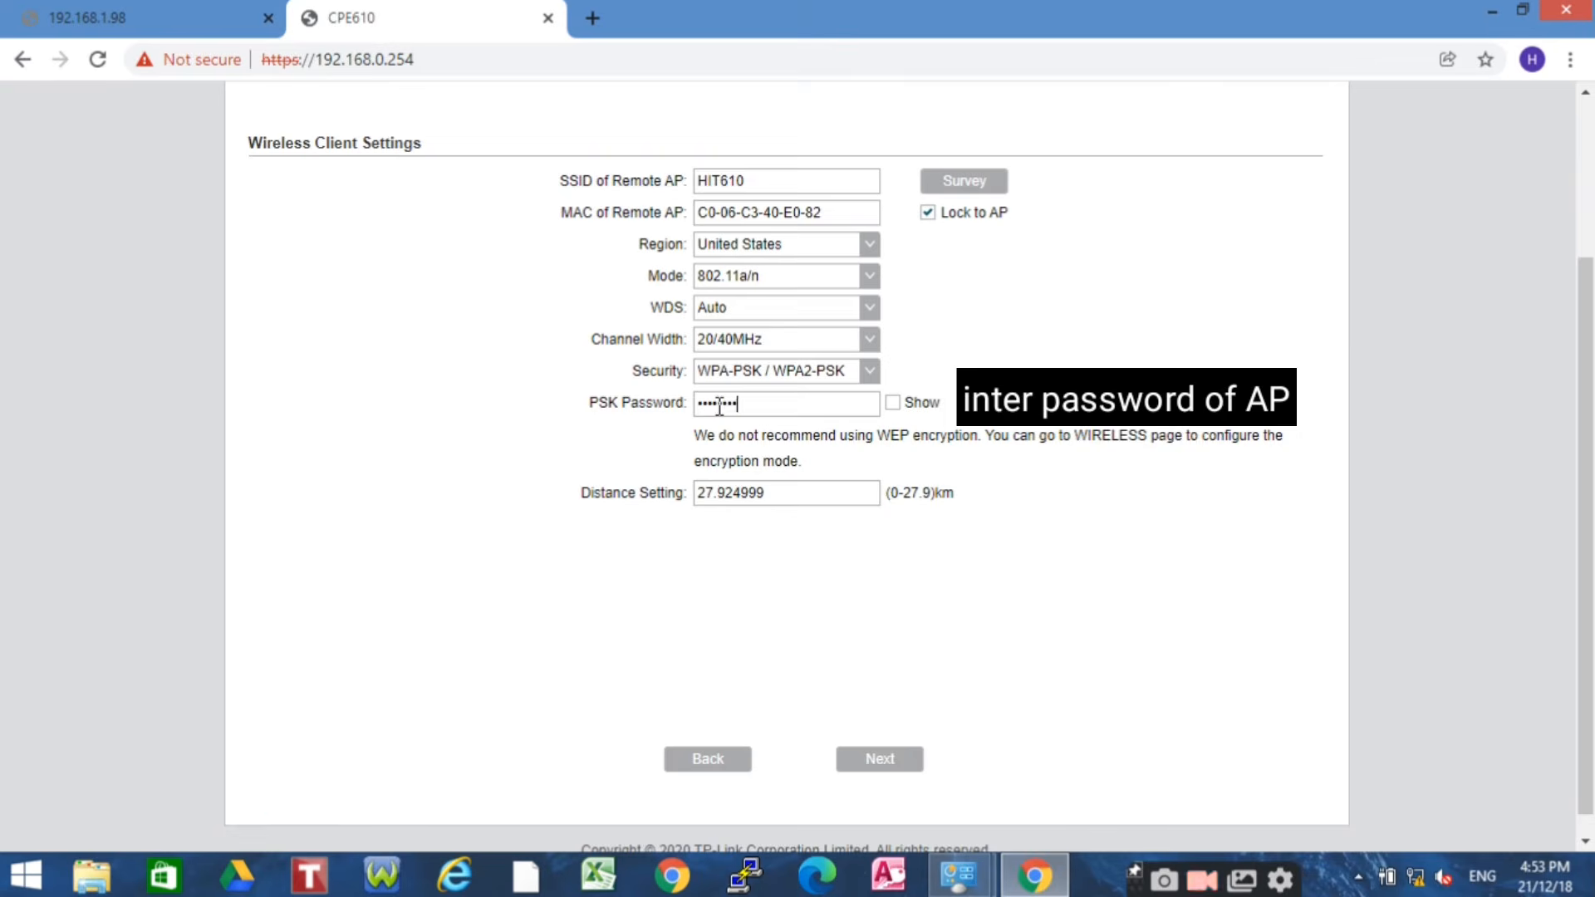
pyautogui.write('••')
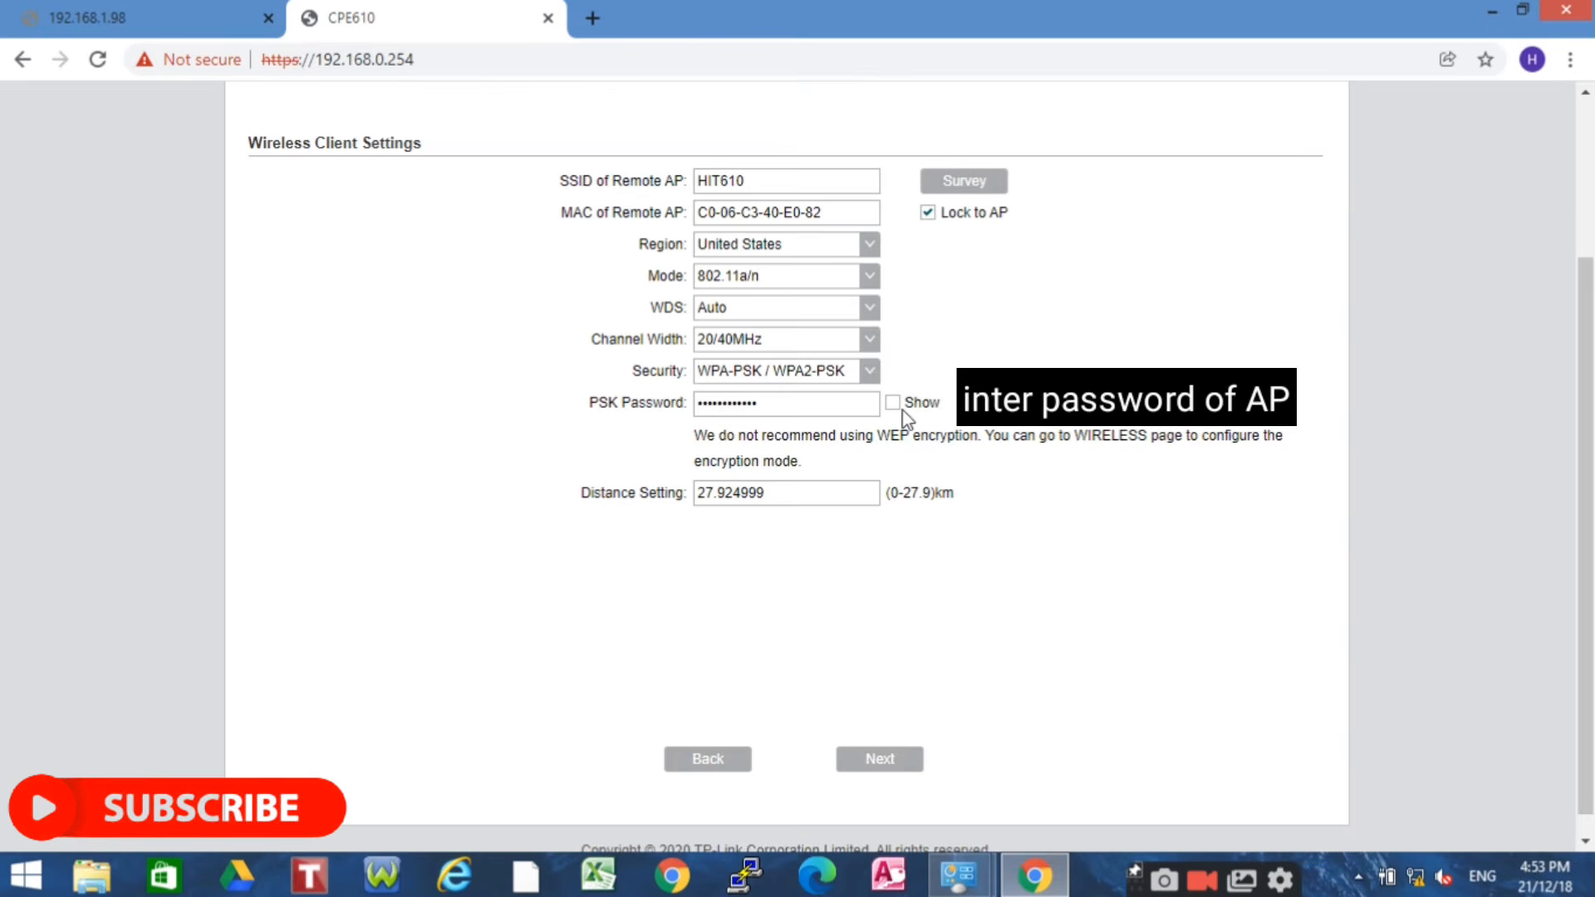
pyautogui.click(894, 405)
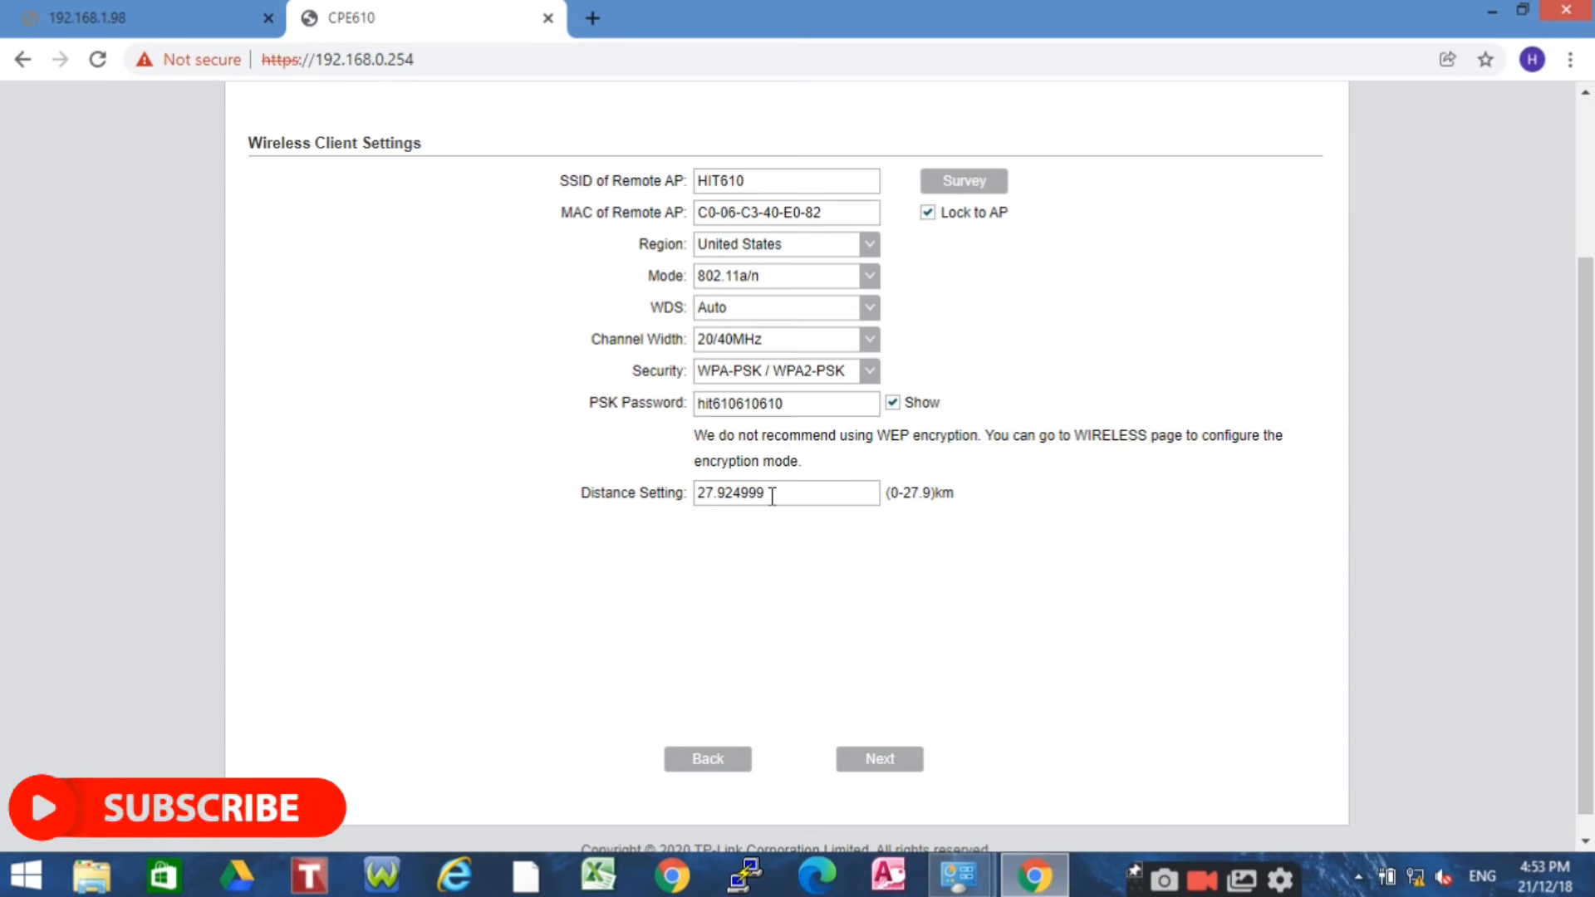
pyautogui.click(772, 496)
pyautogui.press('BackSpace')
pyautogui.press('BackSpace')
pyautogui.press('BackSpace')
pyautogui.press('BackSpace')
pyautogui.press('BackSpace')
pyautogui.press('BackSpace')
pyautogui.press('BackSpace')
pyautogui.press('BackSpace')
pyautogui.write('05')
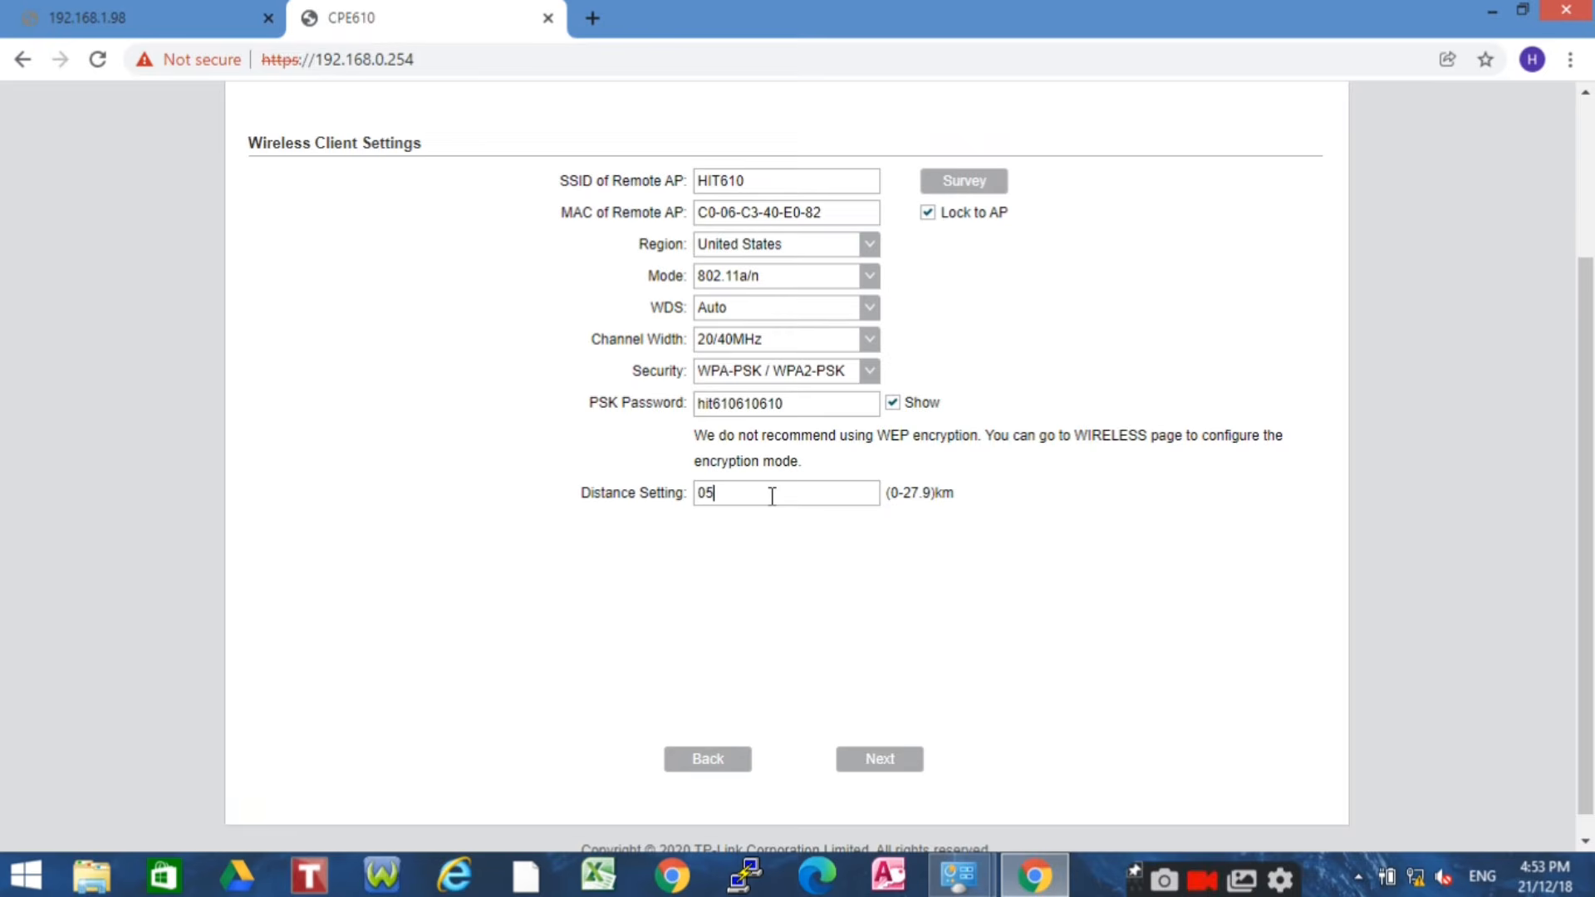
pyautogui.click(895, 775)
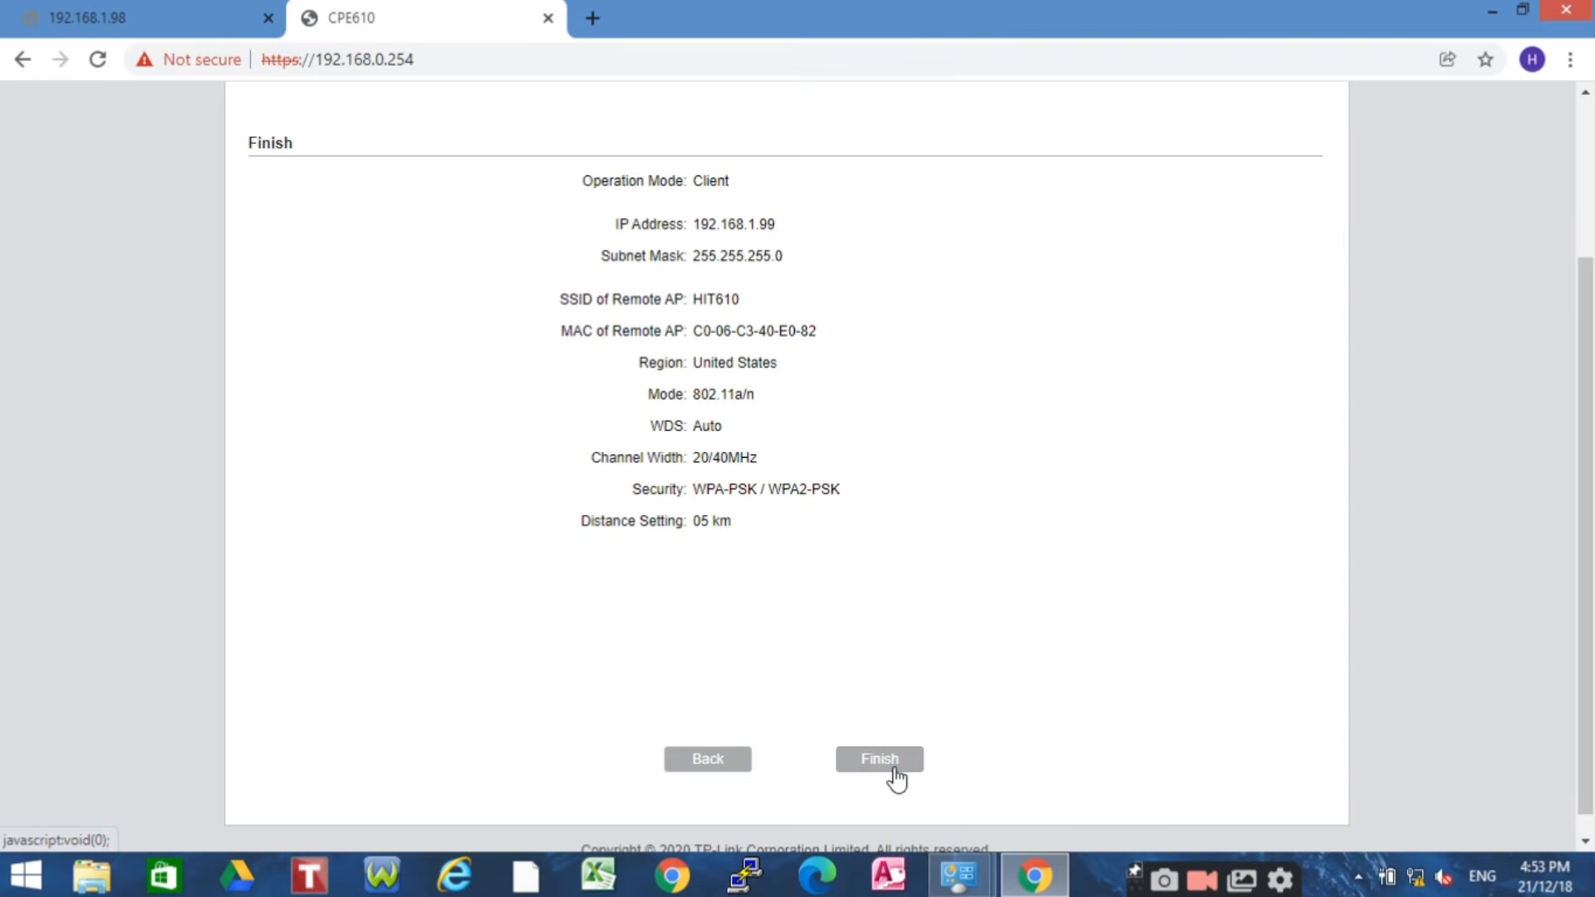
pyautogui.click(895, 771)
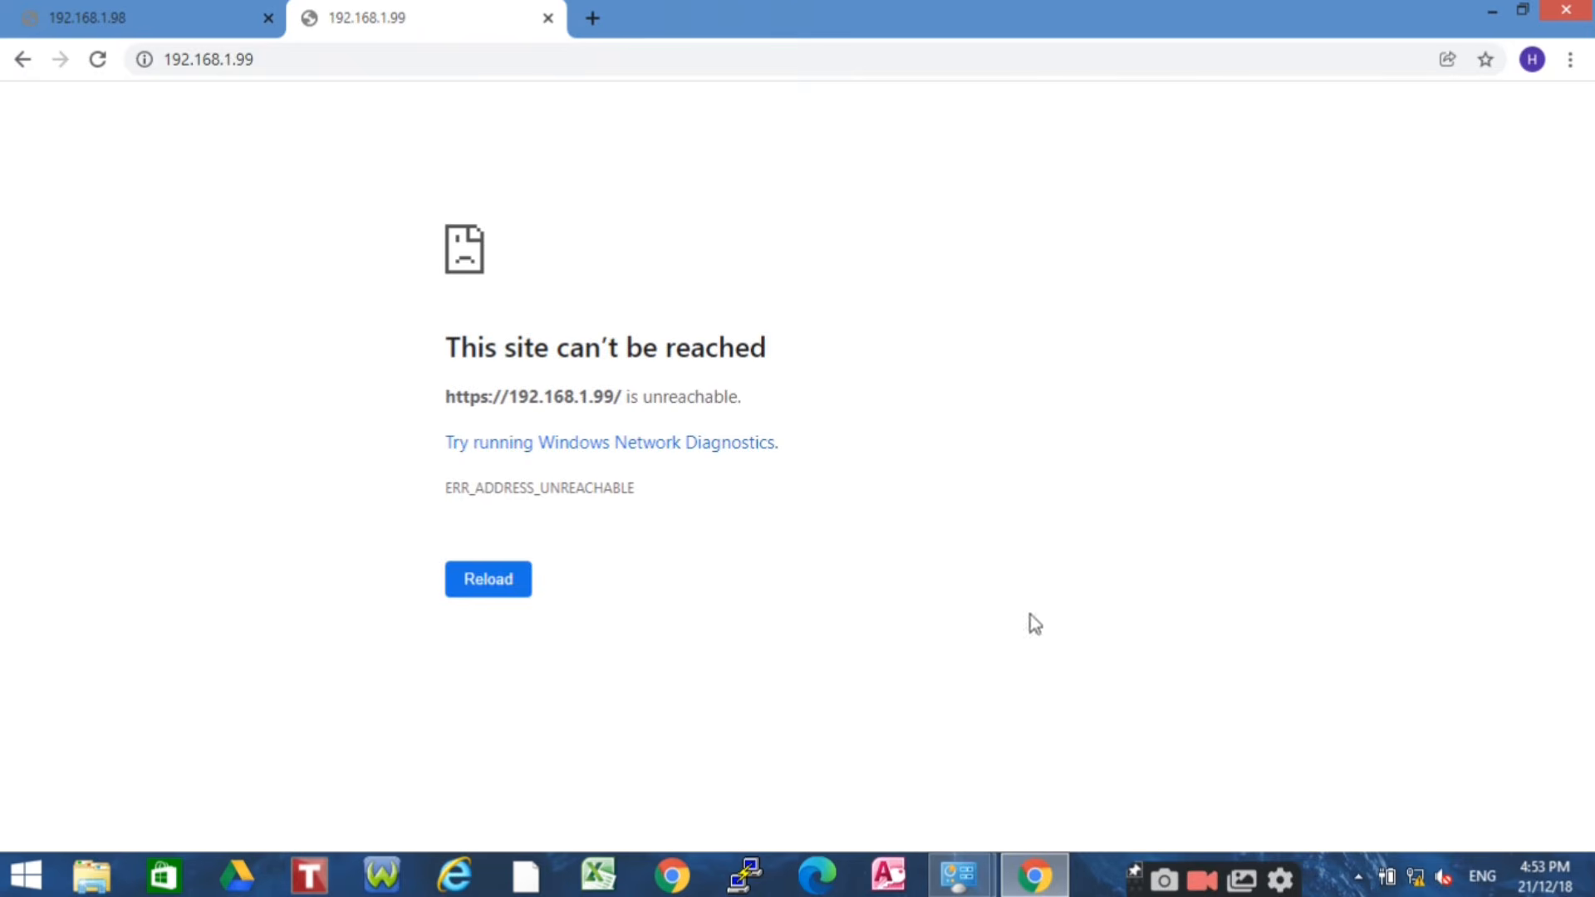
# Open the Ethernet adapter's IPv4 properties from the Network and Sharing Center
pyautogui.rightClick(1416, 880)
pyautogui.click(1419, 856)
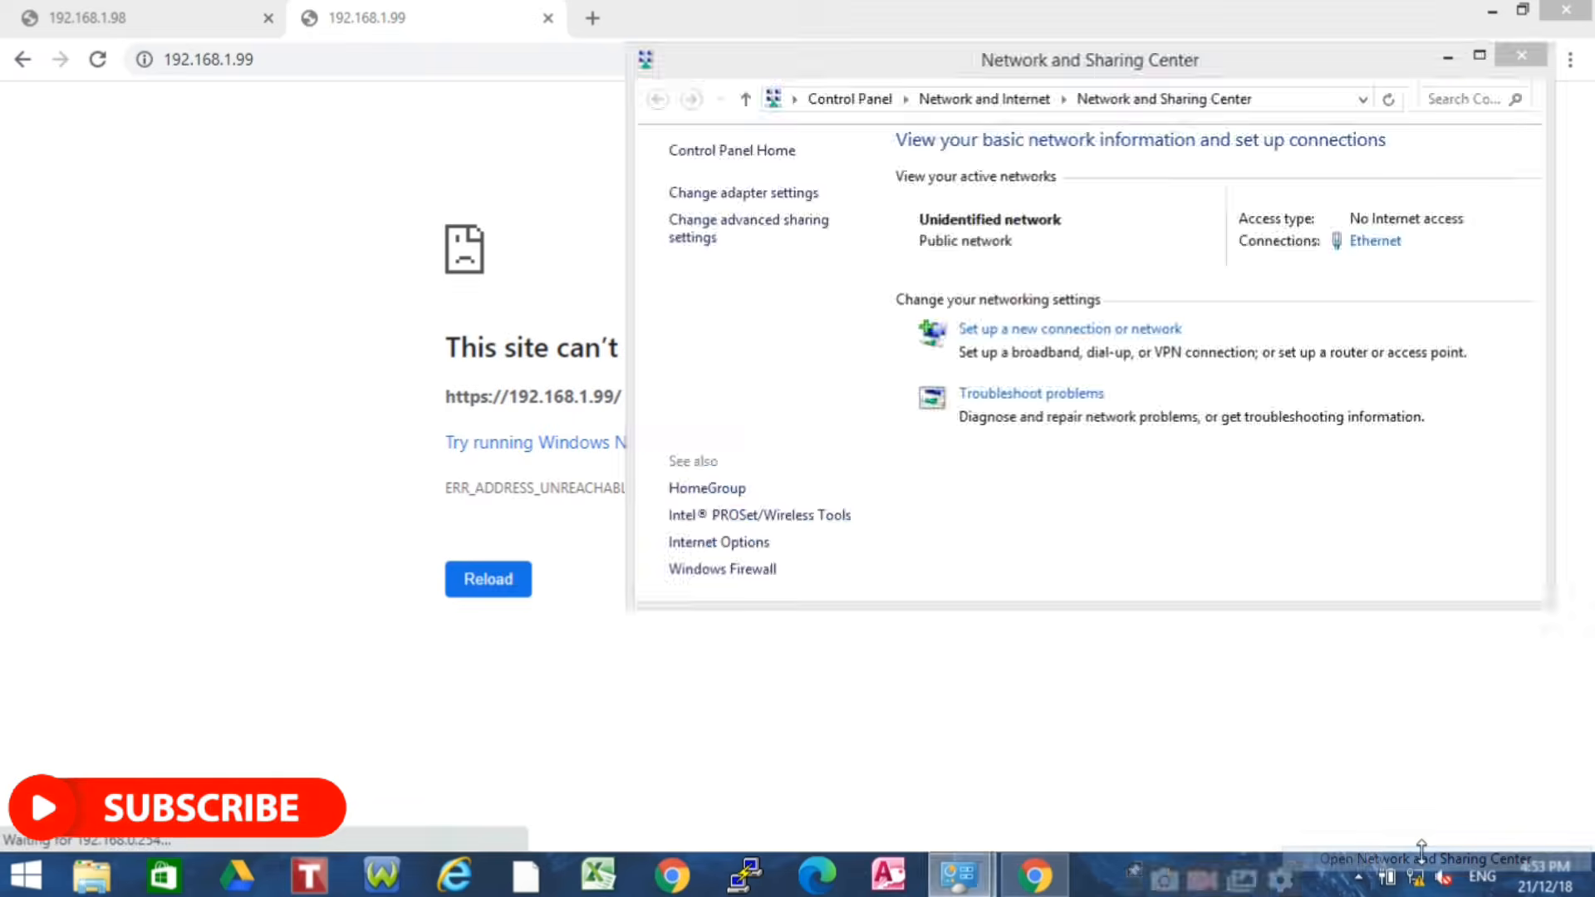
pyautogui.click(774, 191)
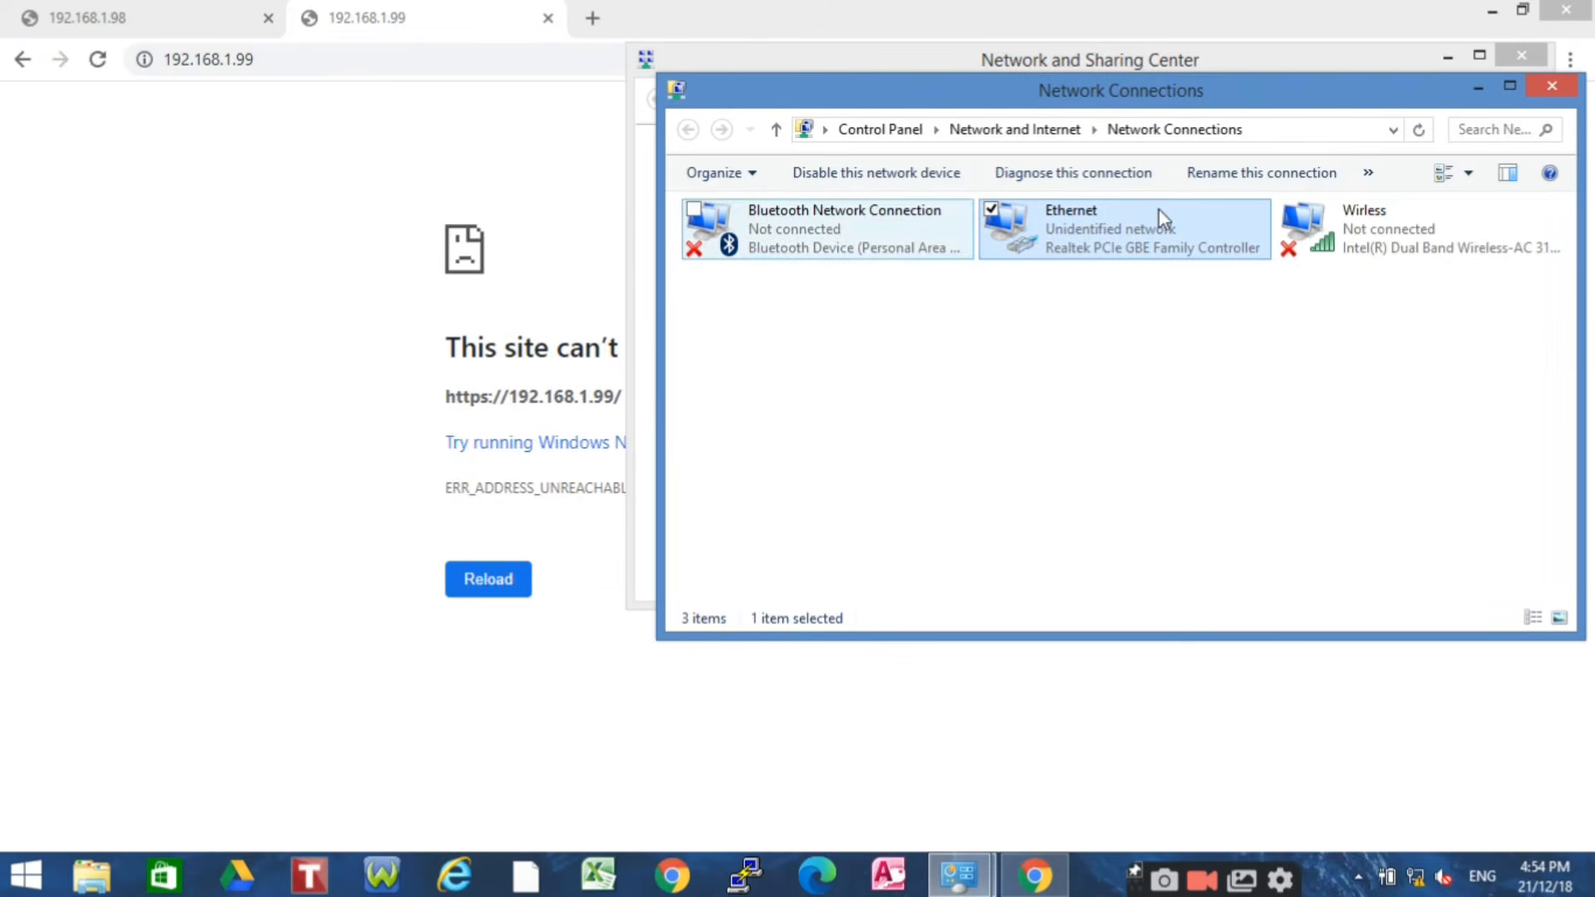
pyautogui.doubleClick(1093, 232)
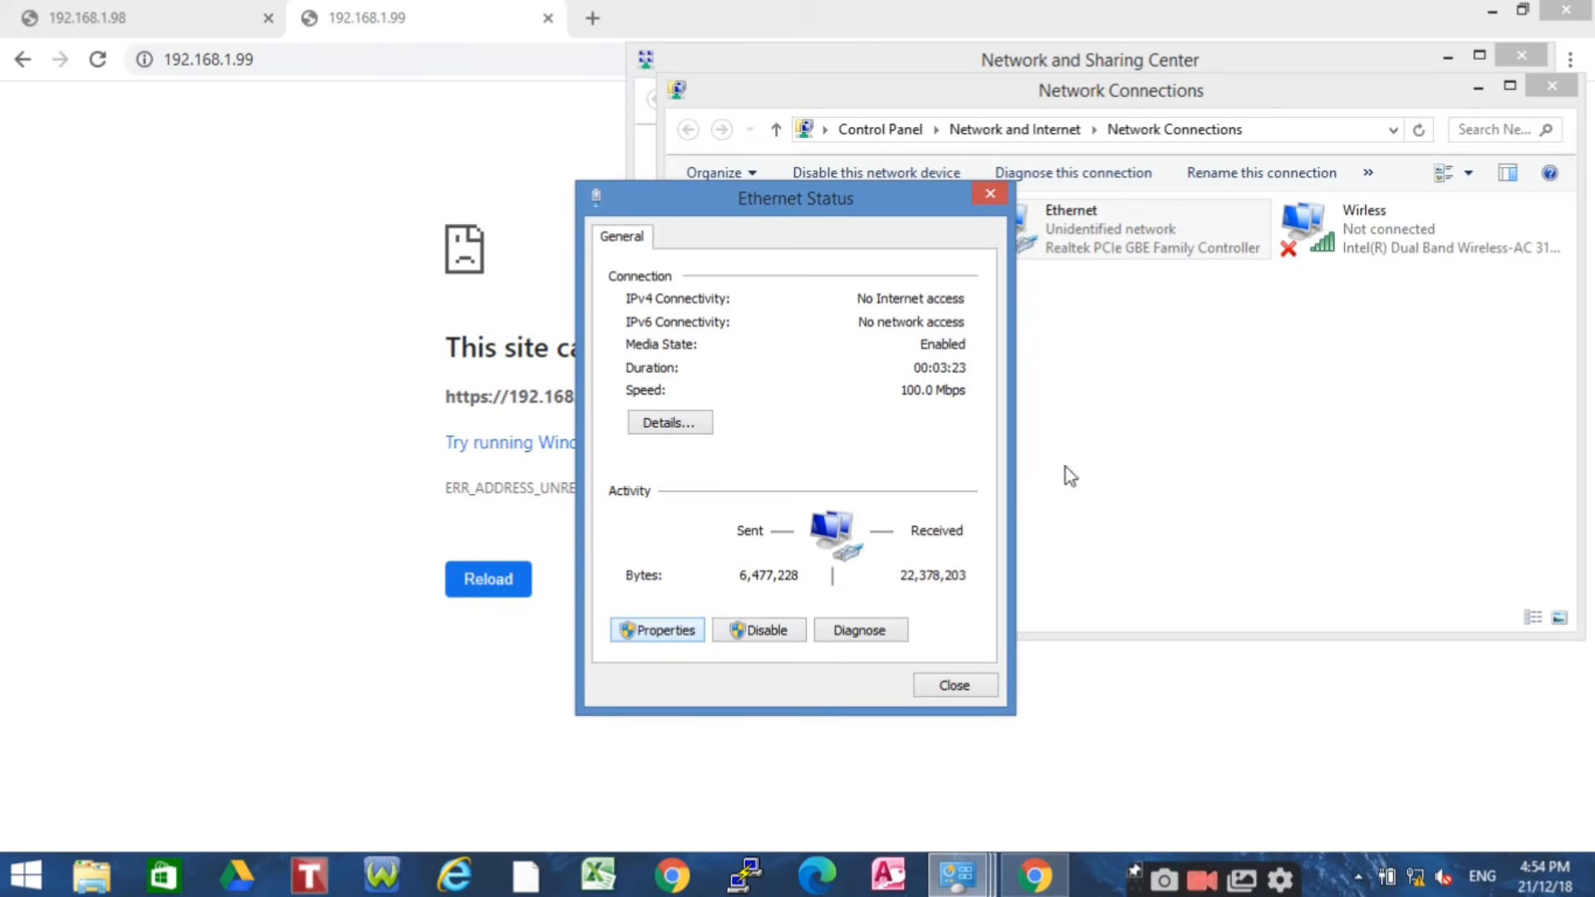
pyautogui.click(657, 629)
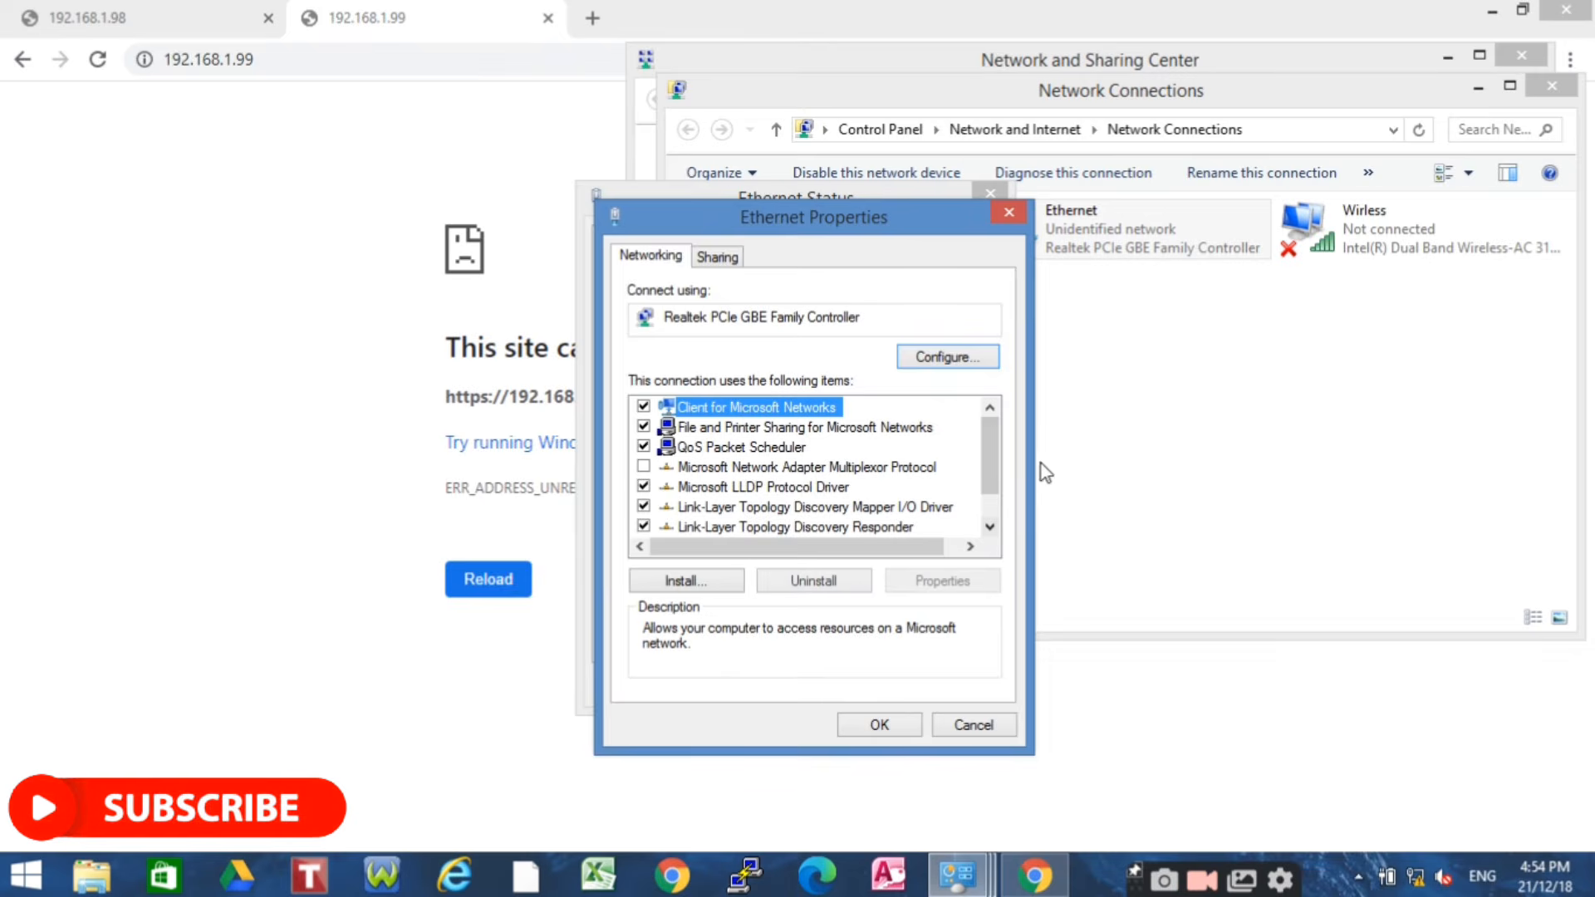
pyautogui.moveTo(990, 457); pyautogui.dragTo(994, 563)
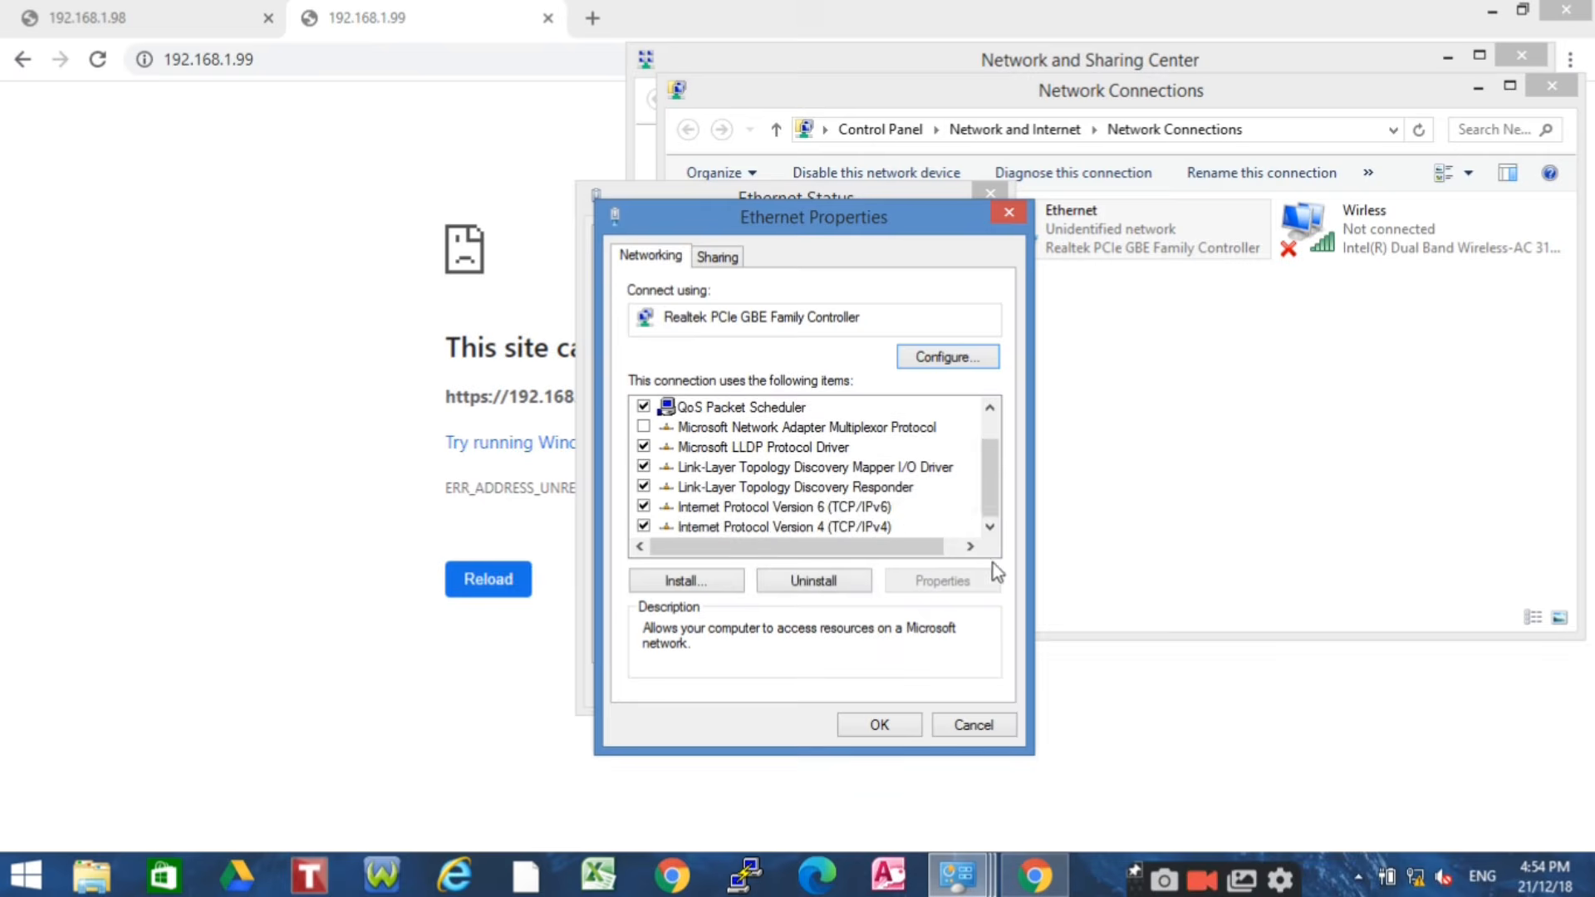
pyautogui.click(849, 531)
pyautogui.doubleClick(849, 527)
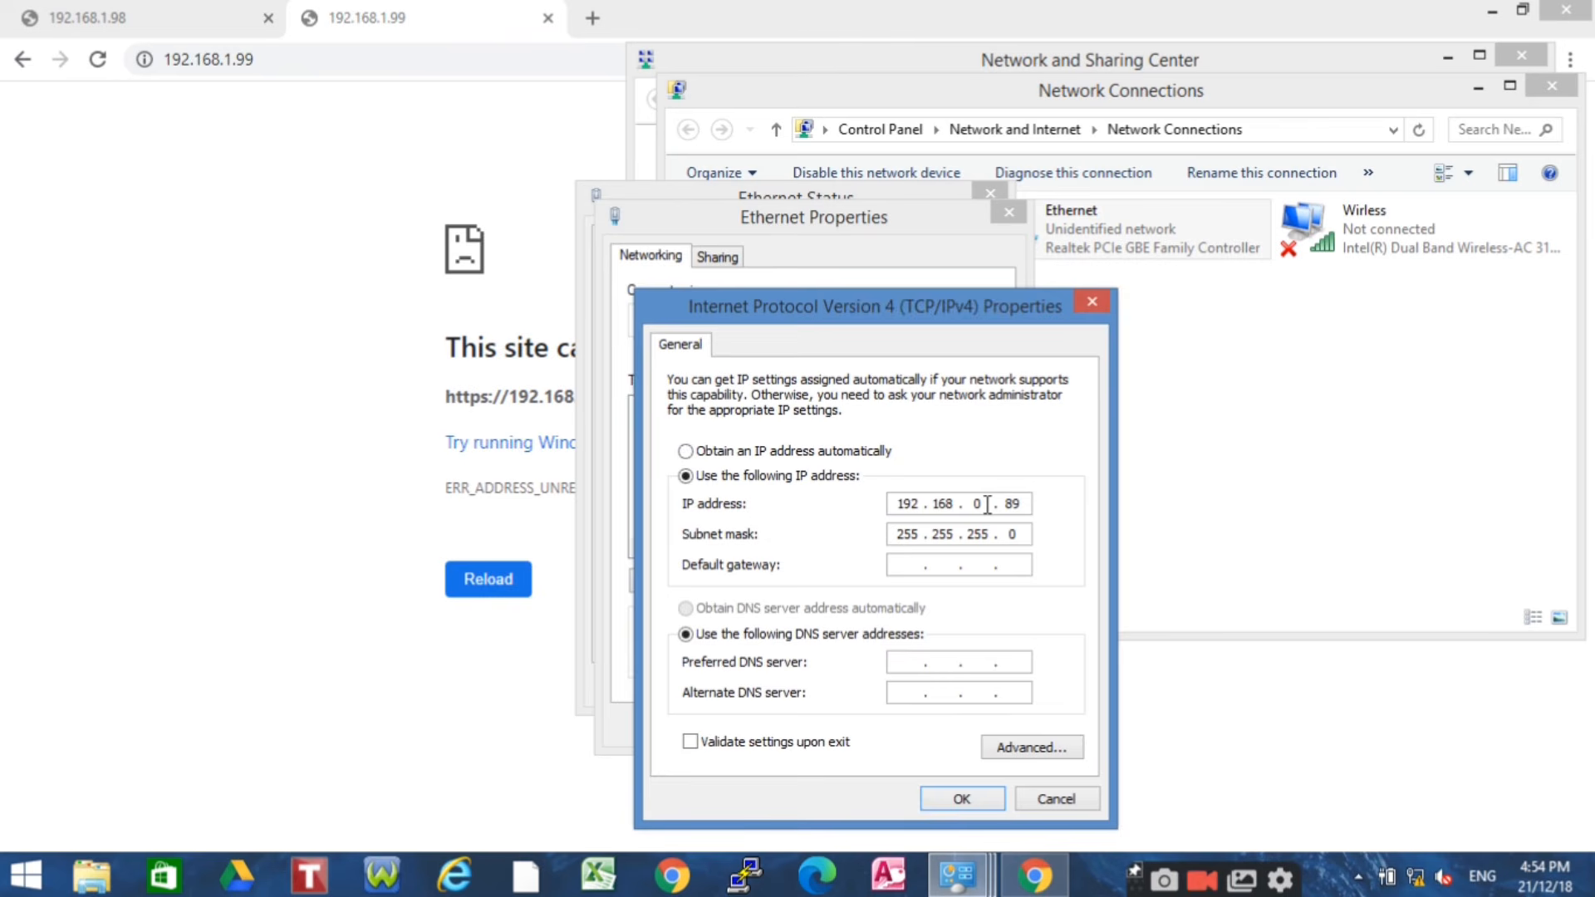
# Save the Ethernet IPv4 address as 192.168.1.89 and return to the 192.168.1.98 tab
pyautogui.write('1')
pyautogui.click(960, 797)
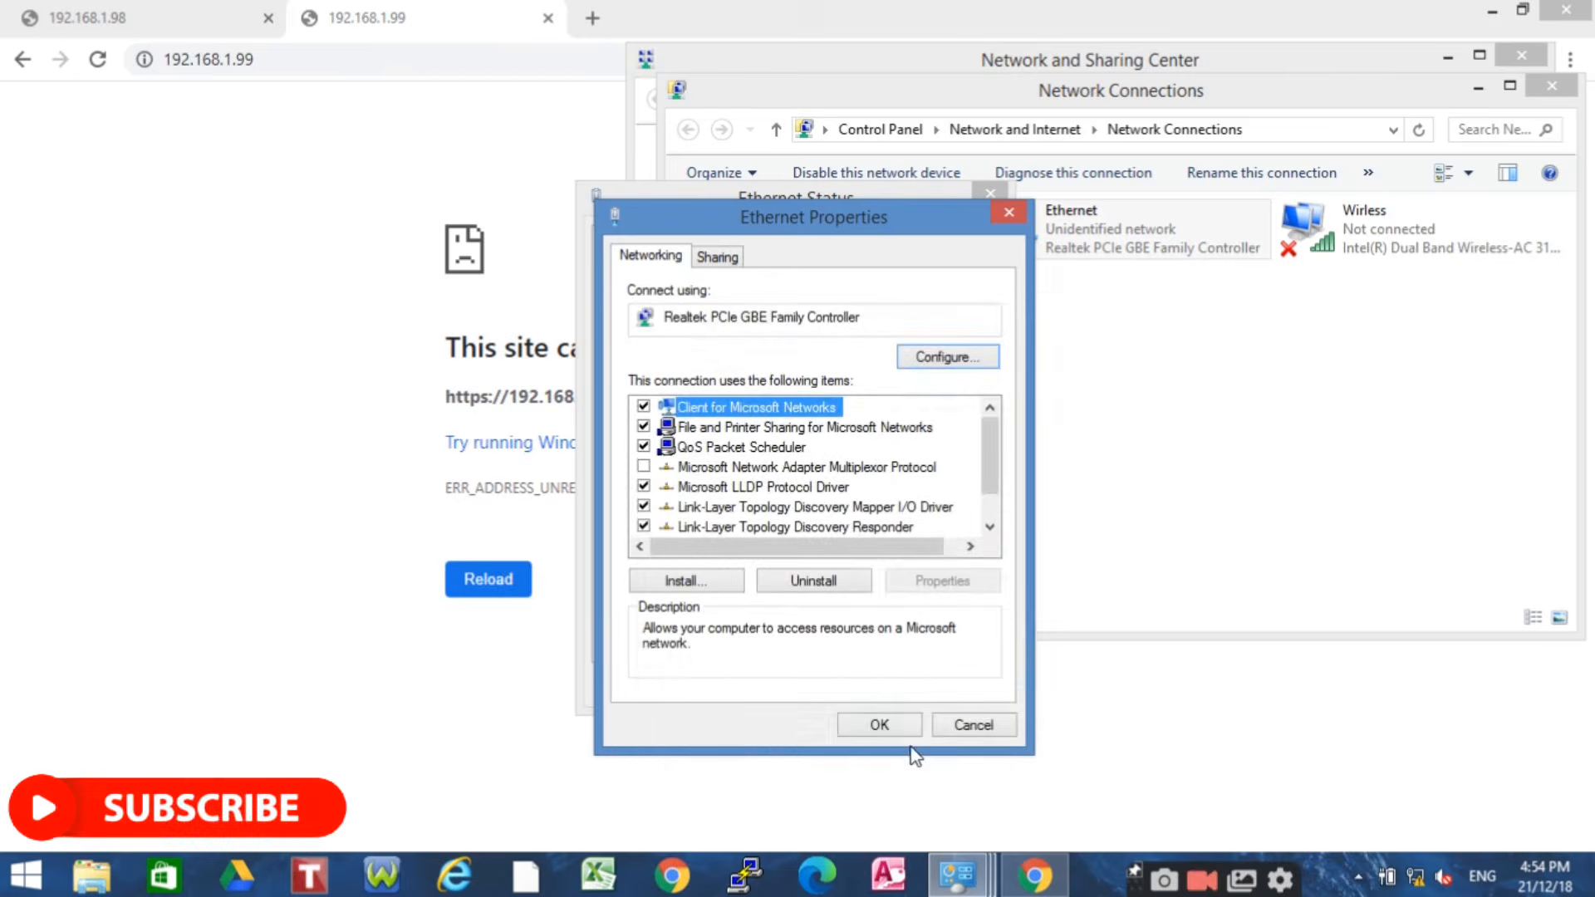
pyautogui.click(912, 728)
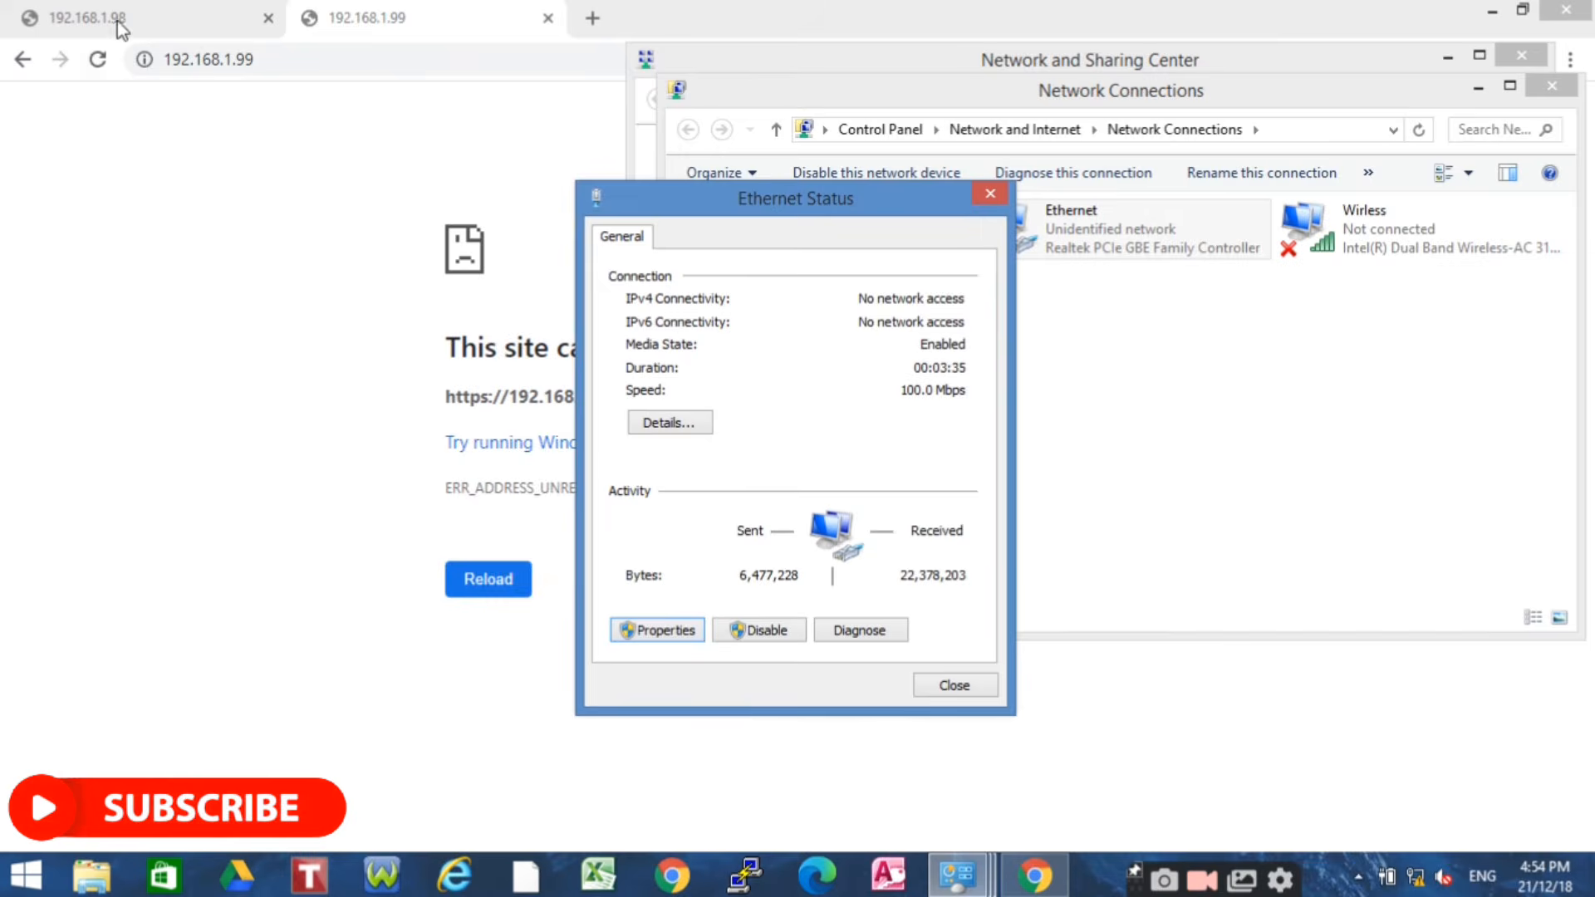
pyautogui.click(119, 25)
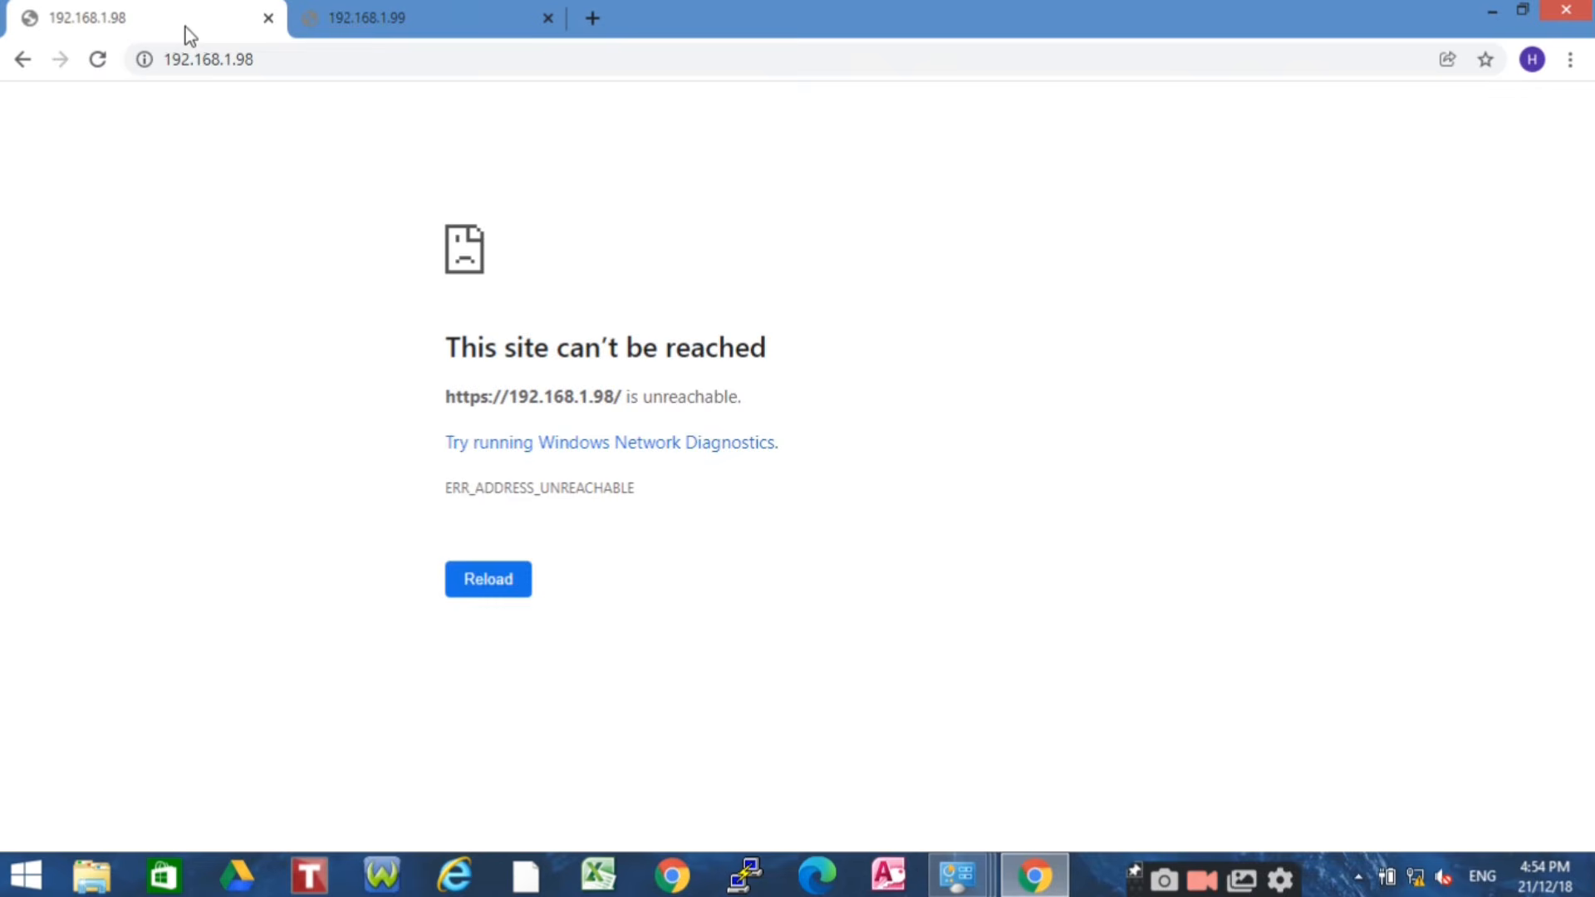
# Reload 192.168.1.98 and proceed past the certificate warning
pyautogui.click(269, 56)
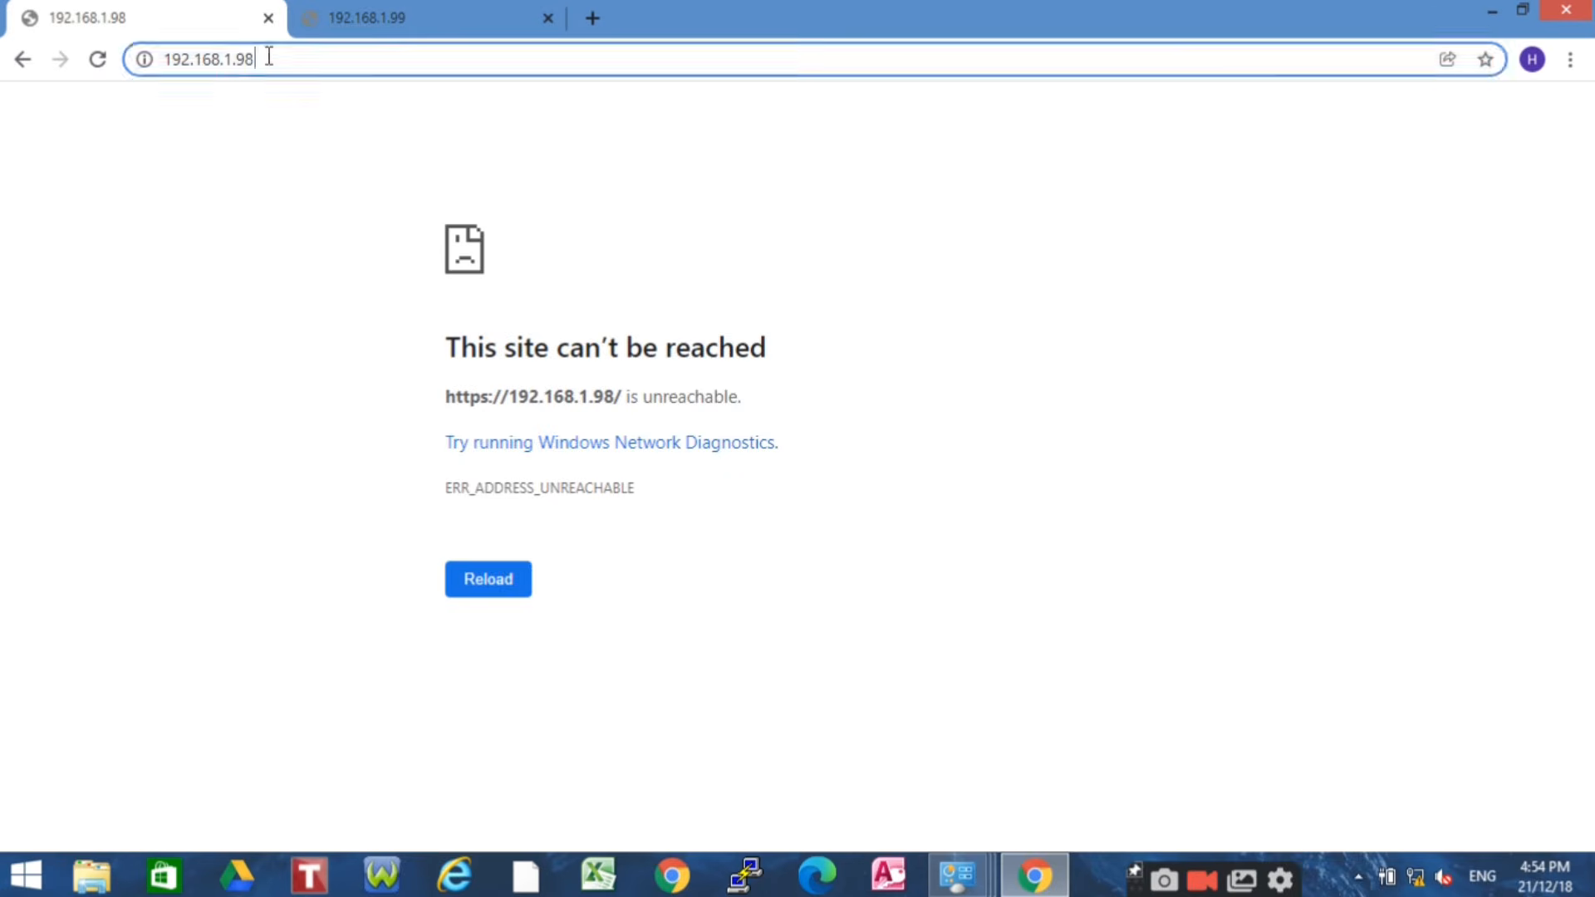
pyautogui.press('Return')
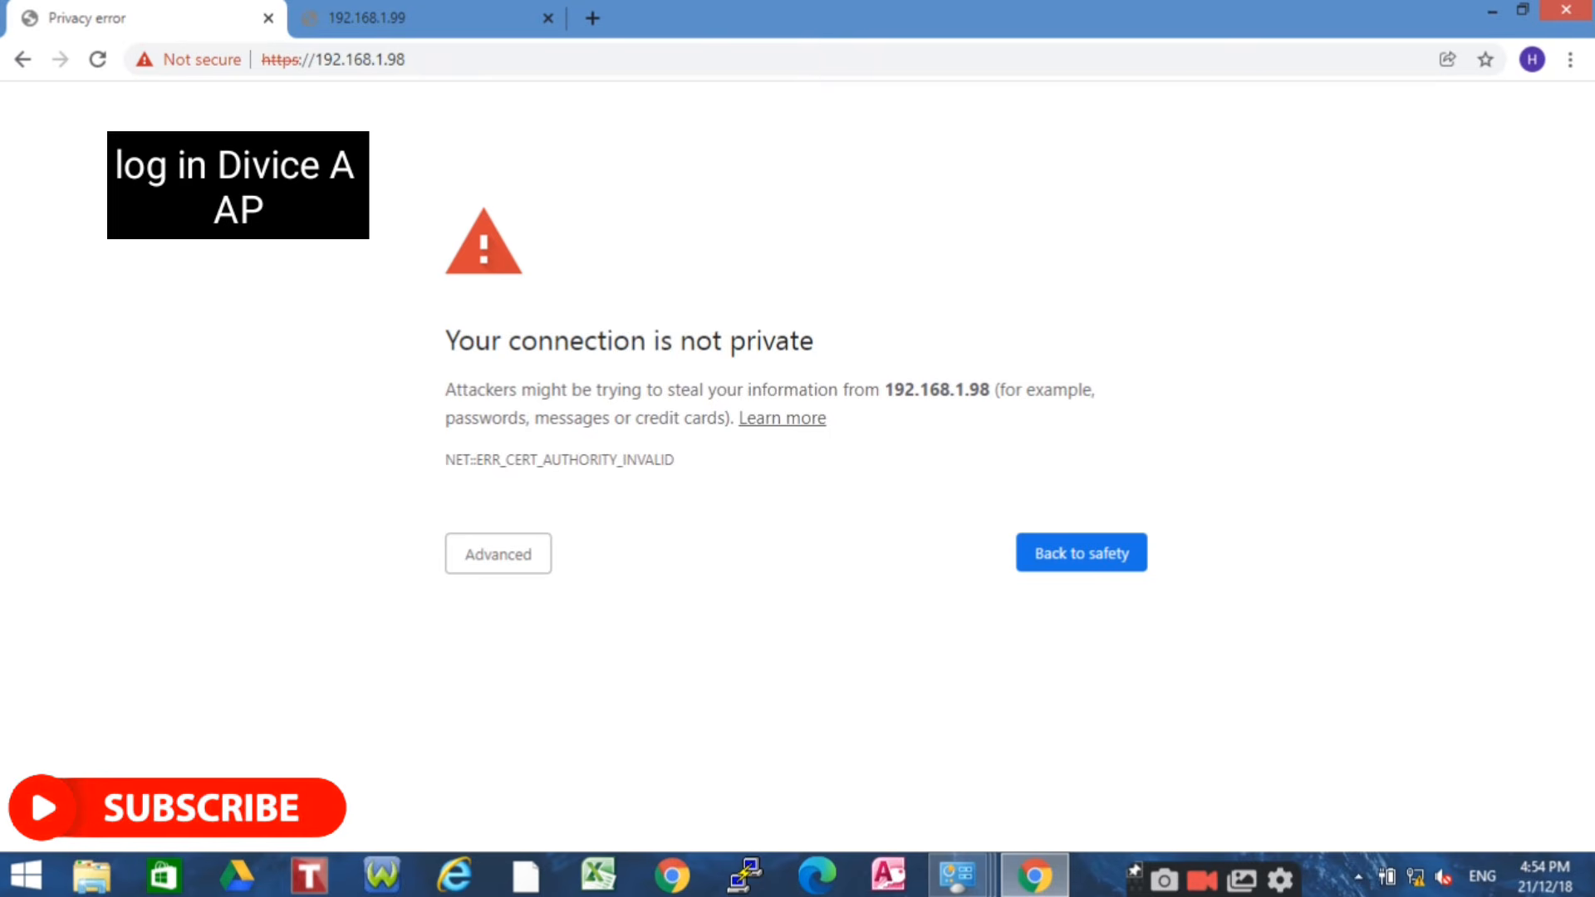
pyautogui.click(516, 562)
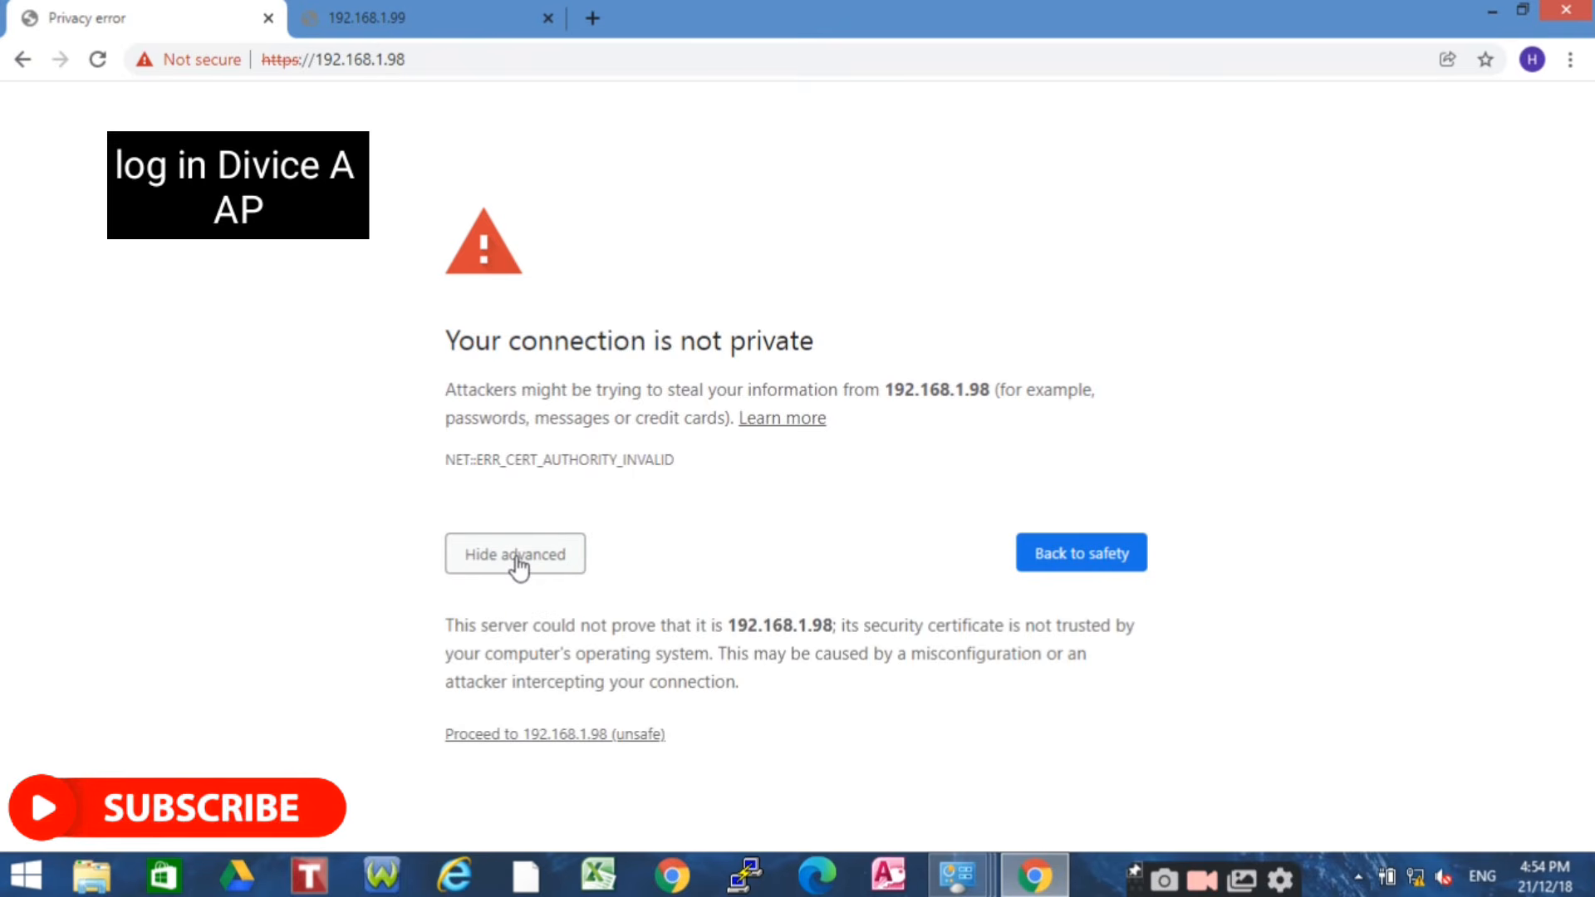
pyautogui.click(566, 737)
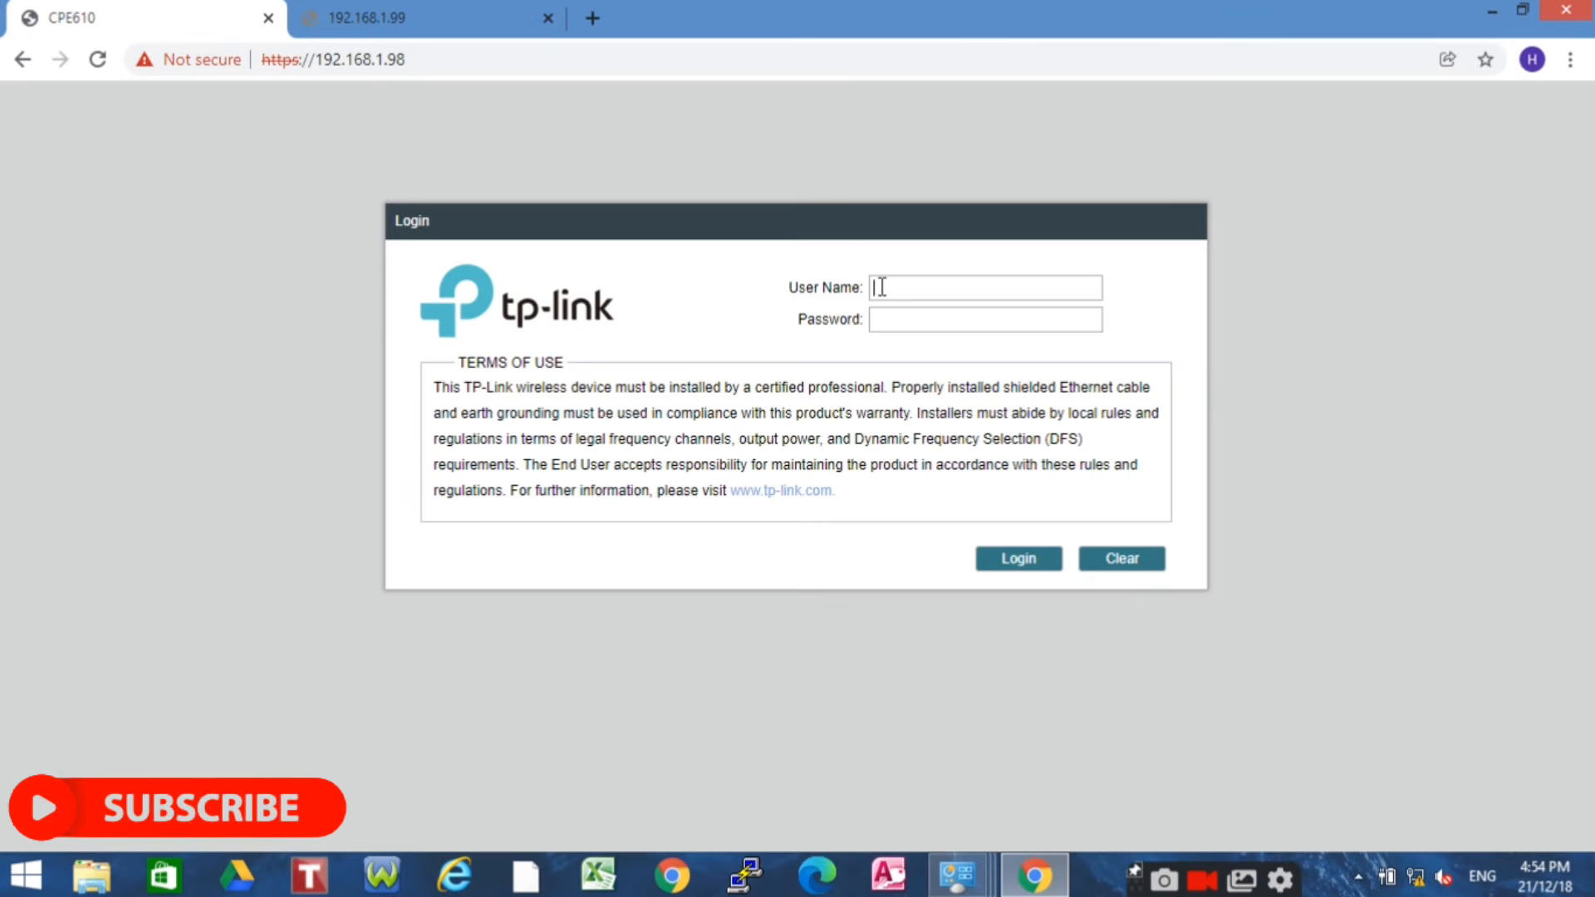
# Log in as admin and continue past the existing-session notice
pyautogui.click(883, 287)
pyautogui.write('admin')
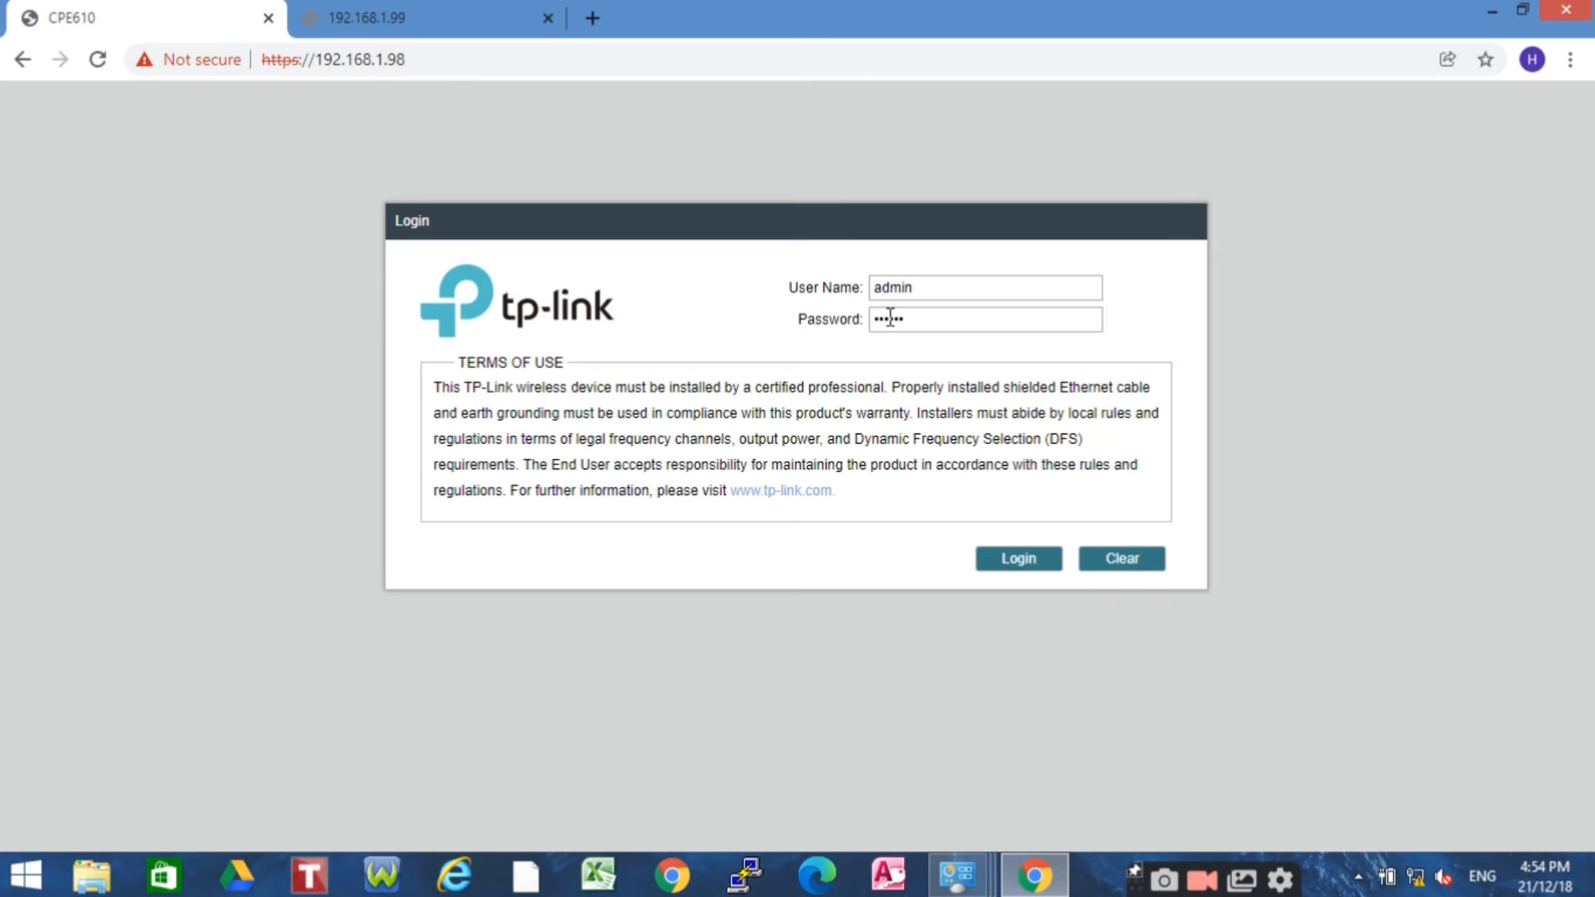
pyautogui.click(1026, 558)
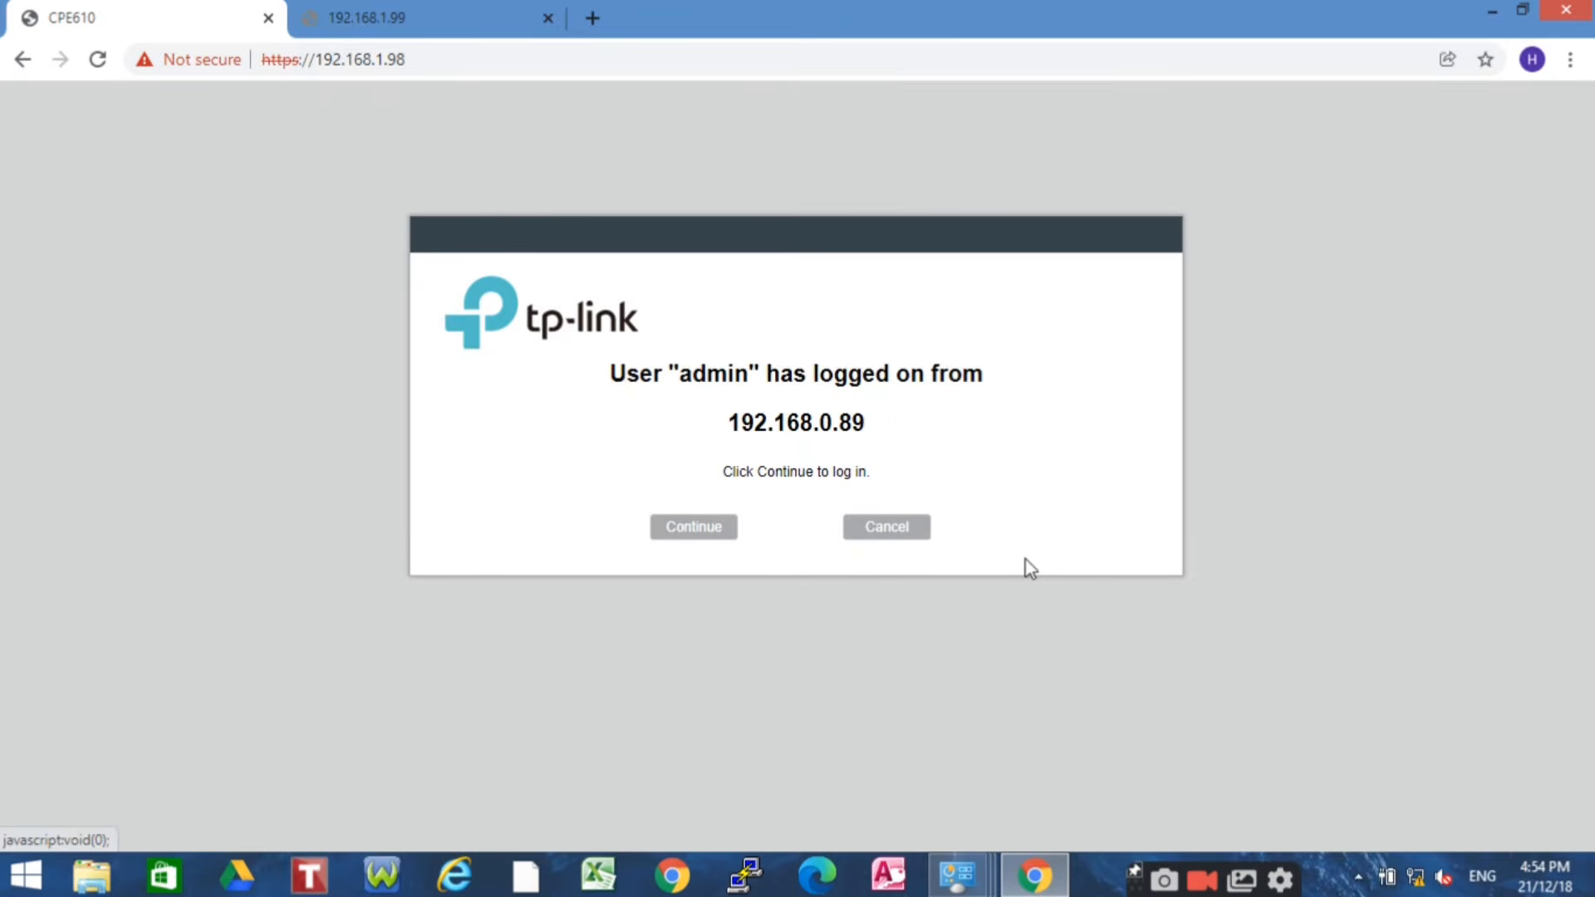
pyautogui.click(701, 527)
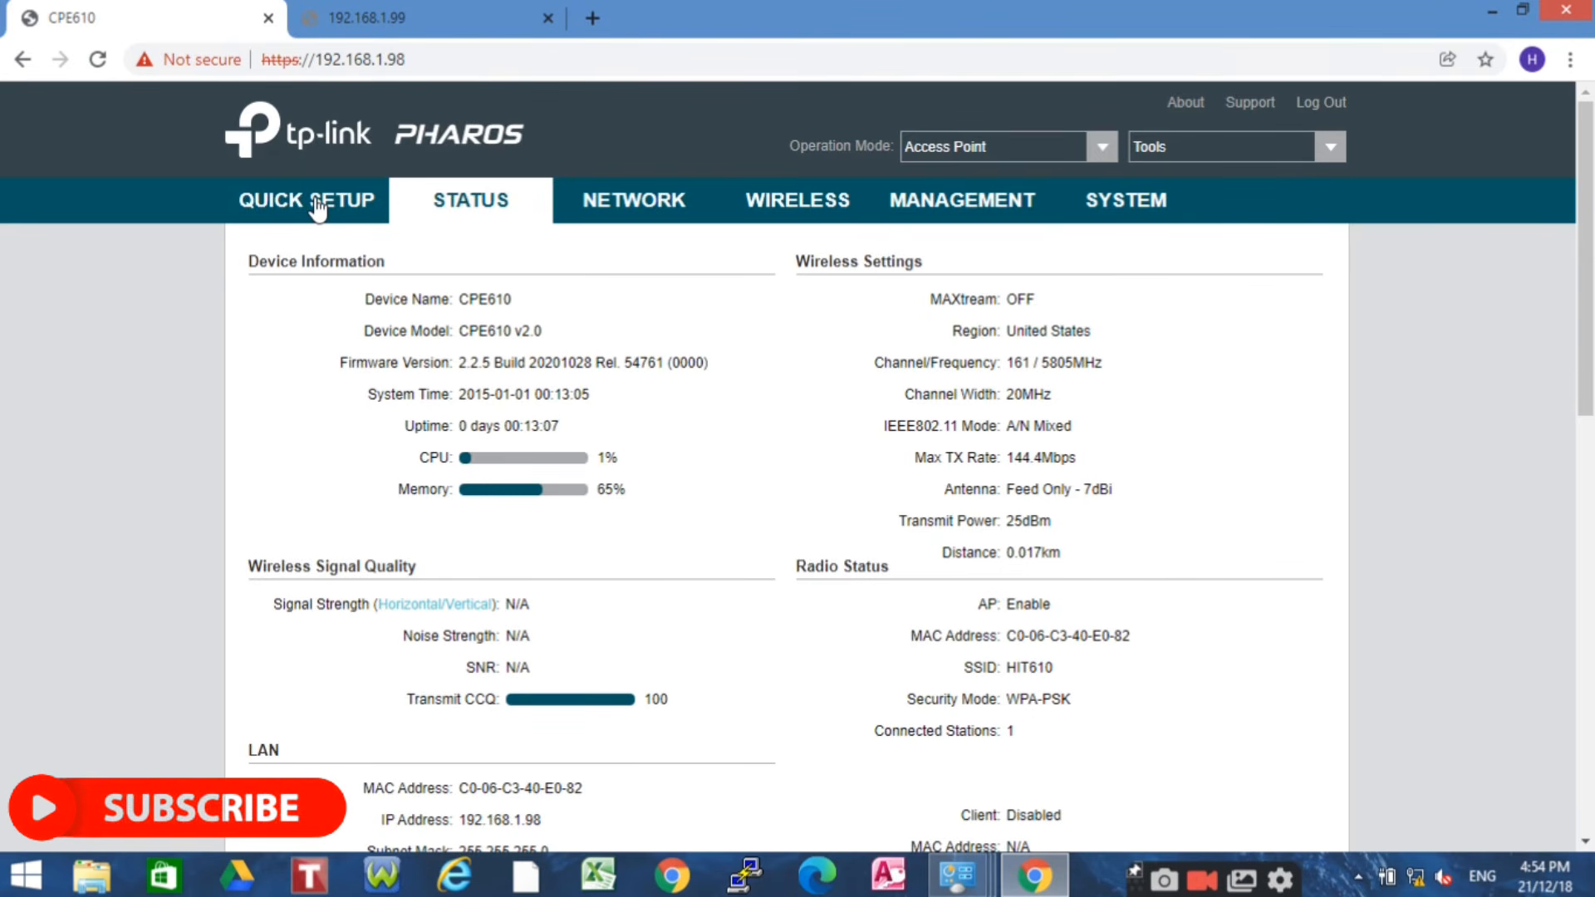
pyautogui.click(821, 202)
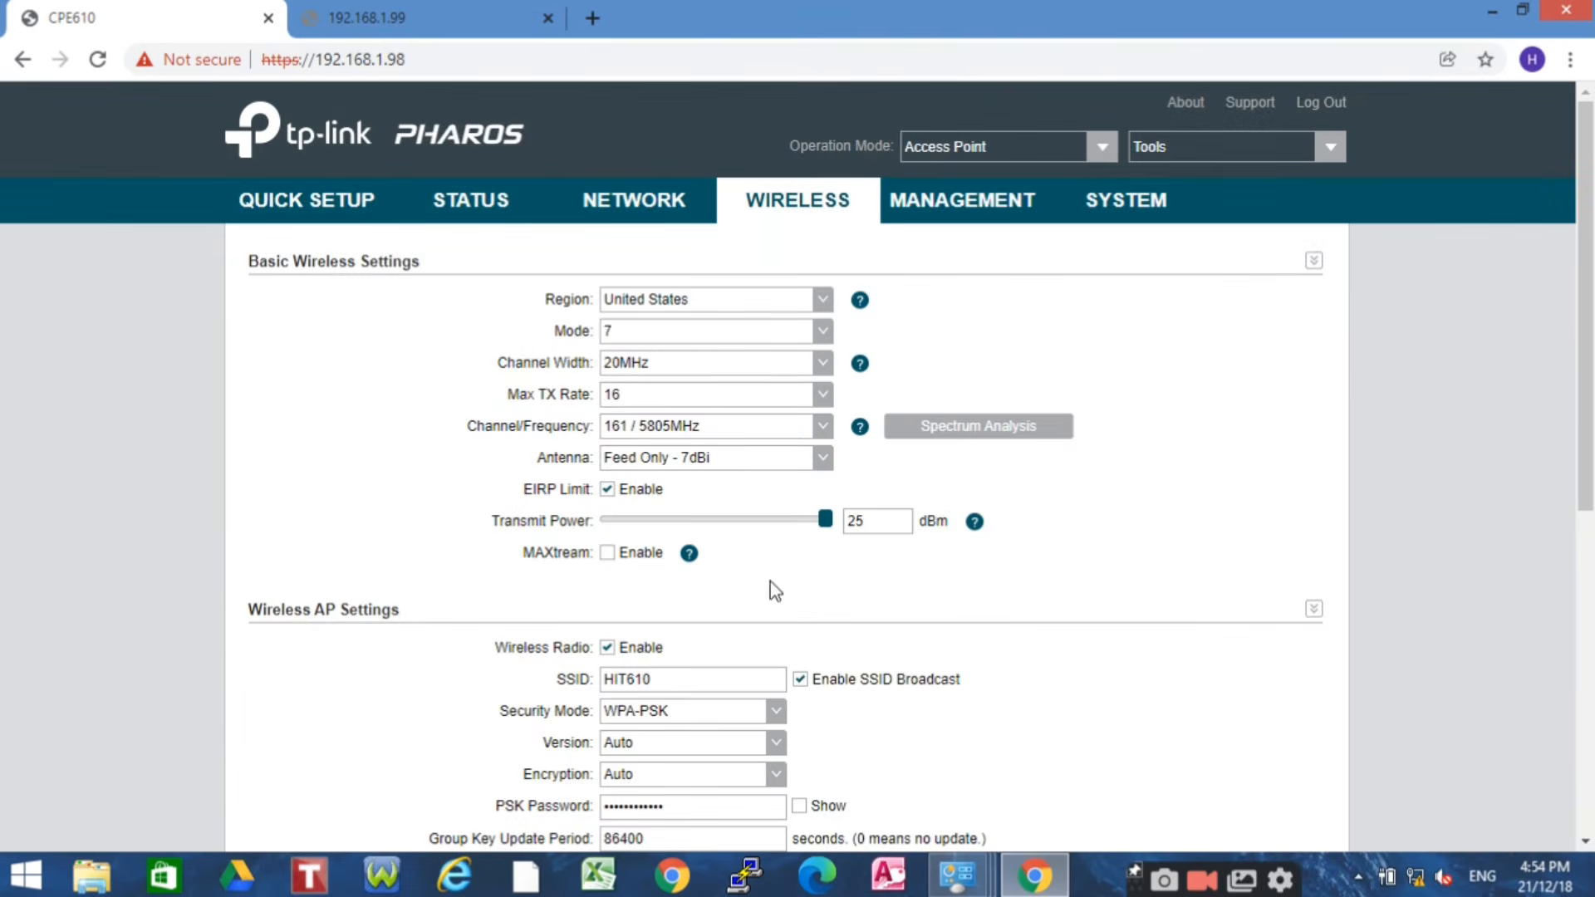
pyautogui.click(799, 807)
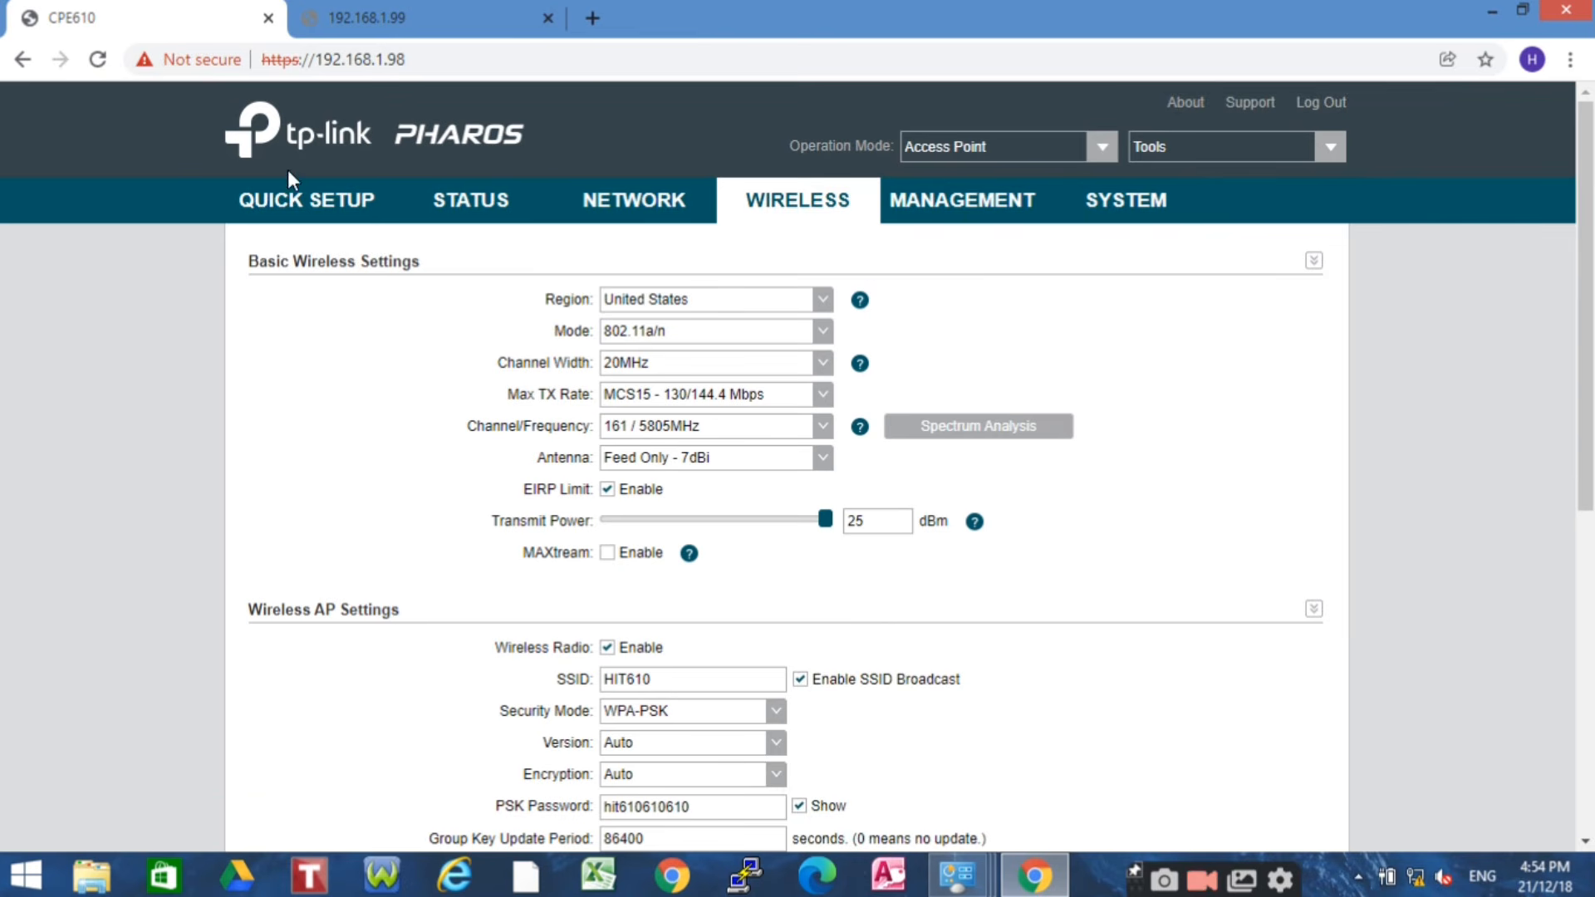
pyautogui.click(326, 208)
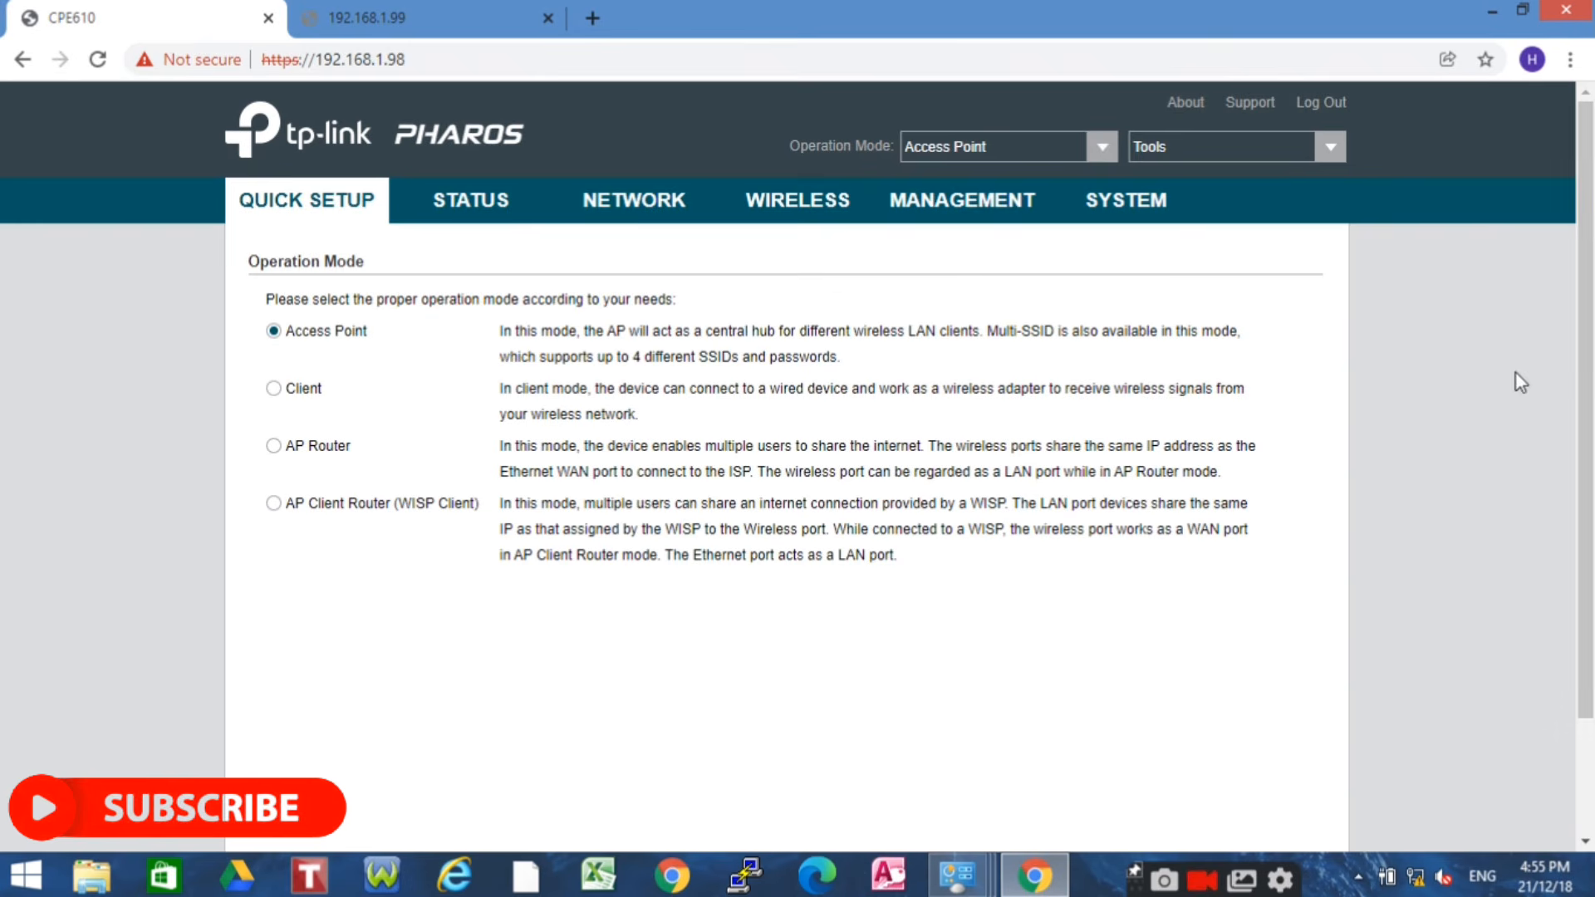
pyautogui.click(470, 212)
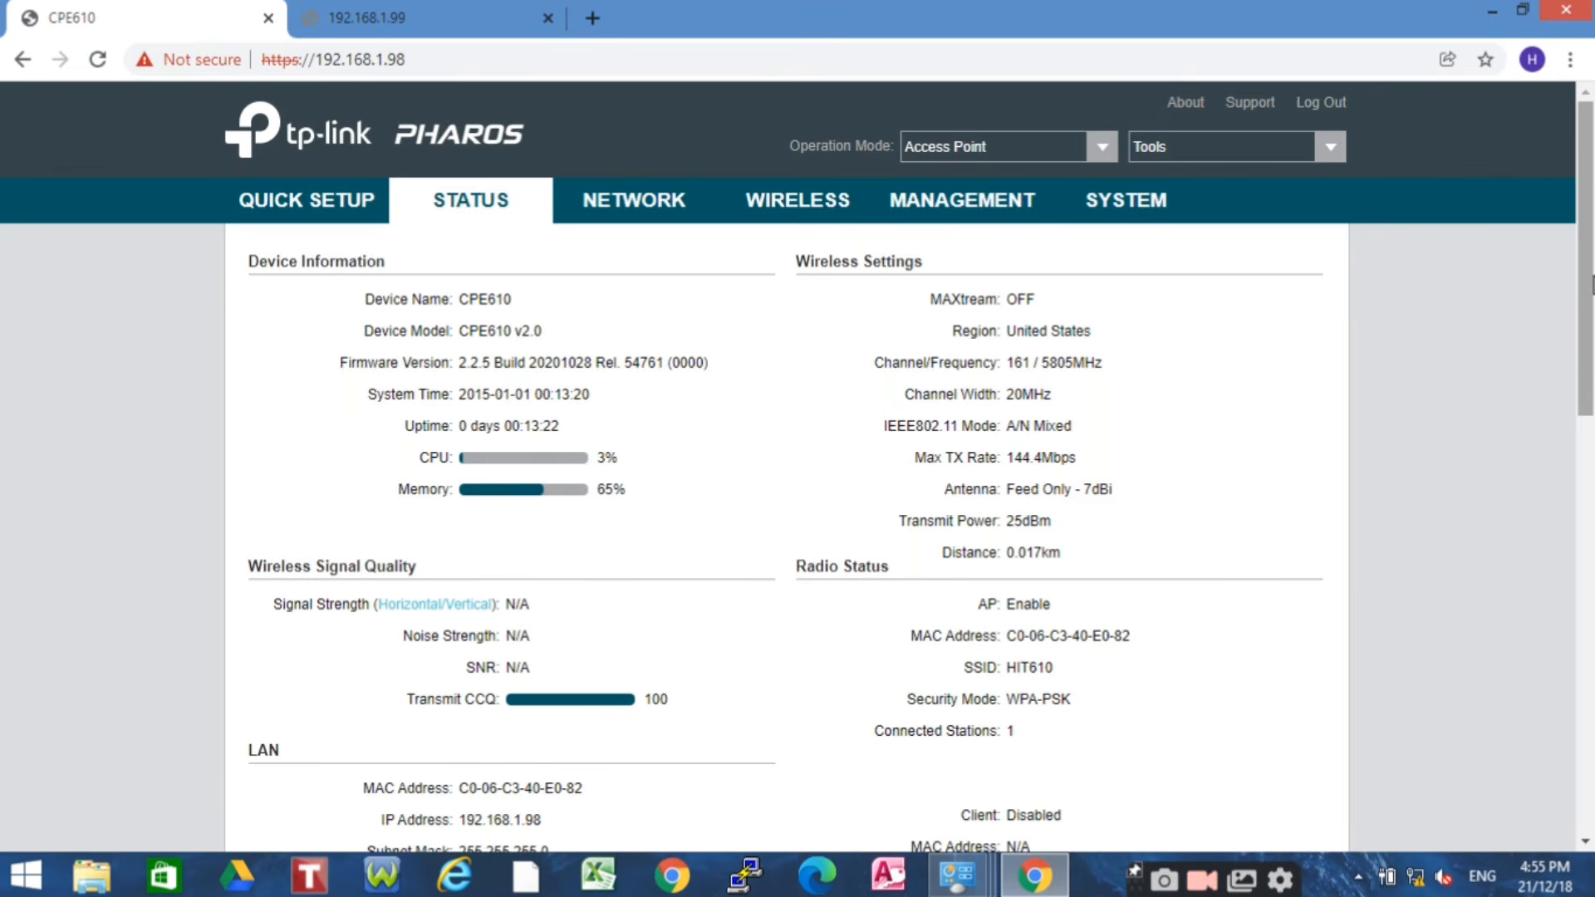
pyautogui.moveTo(1592, 285); pyautogui.dragTo(1546, 696)
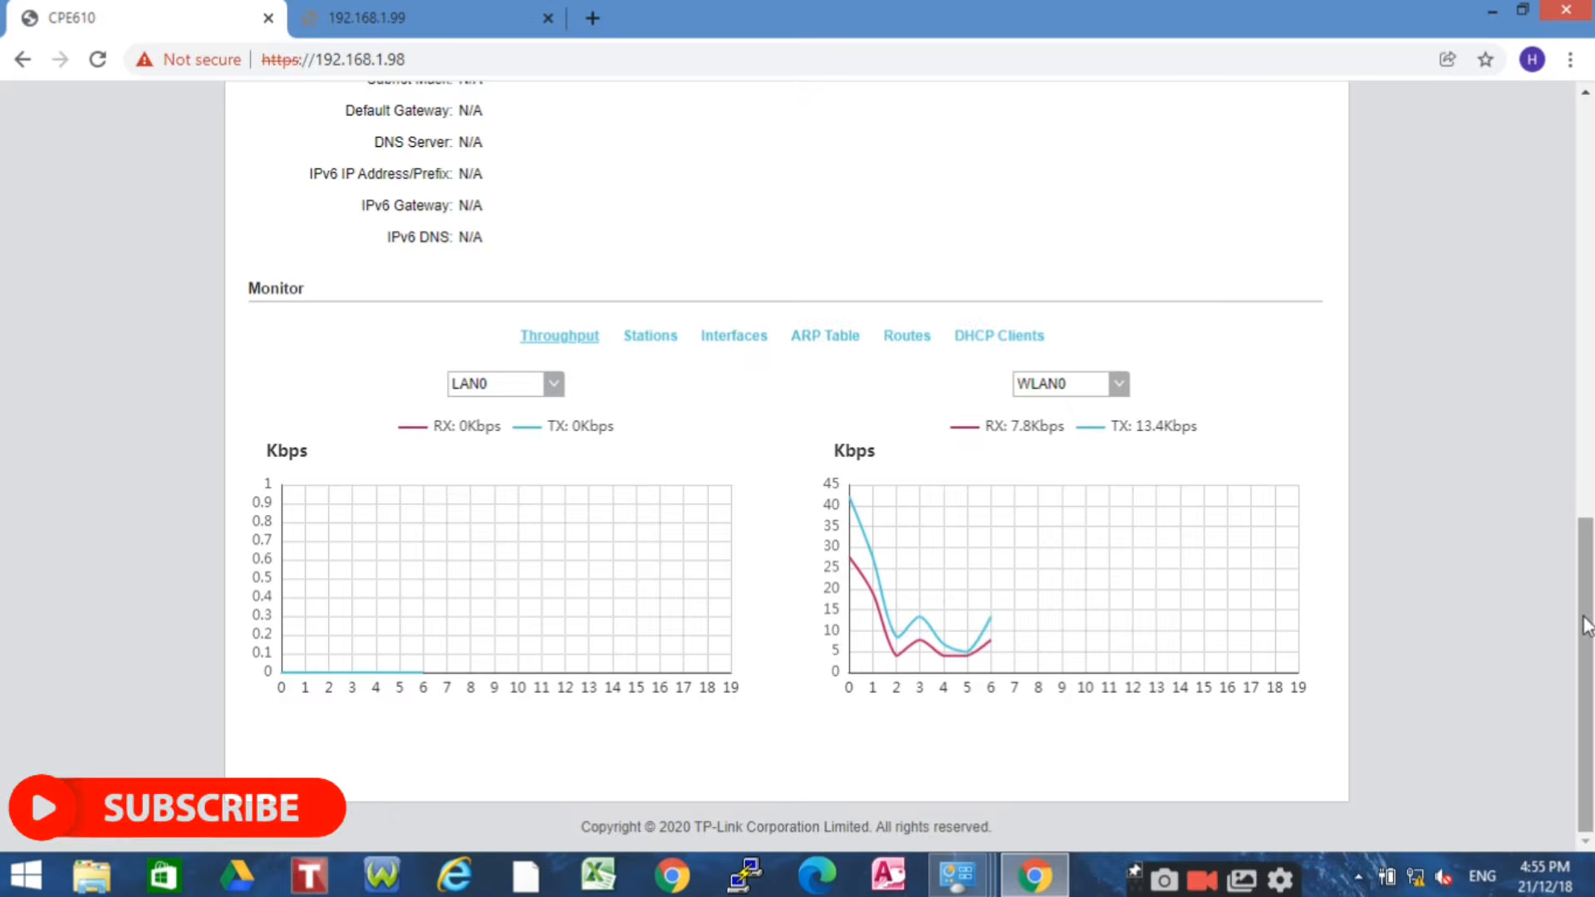
pyautogui.moveTo(1587, 625); pyautogui.dragTo(1575, 330)
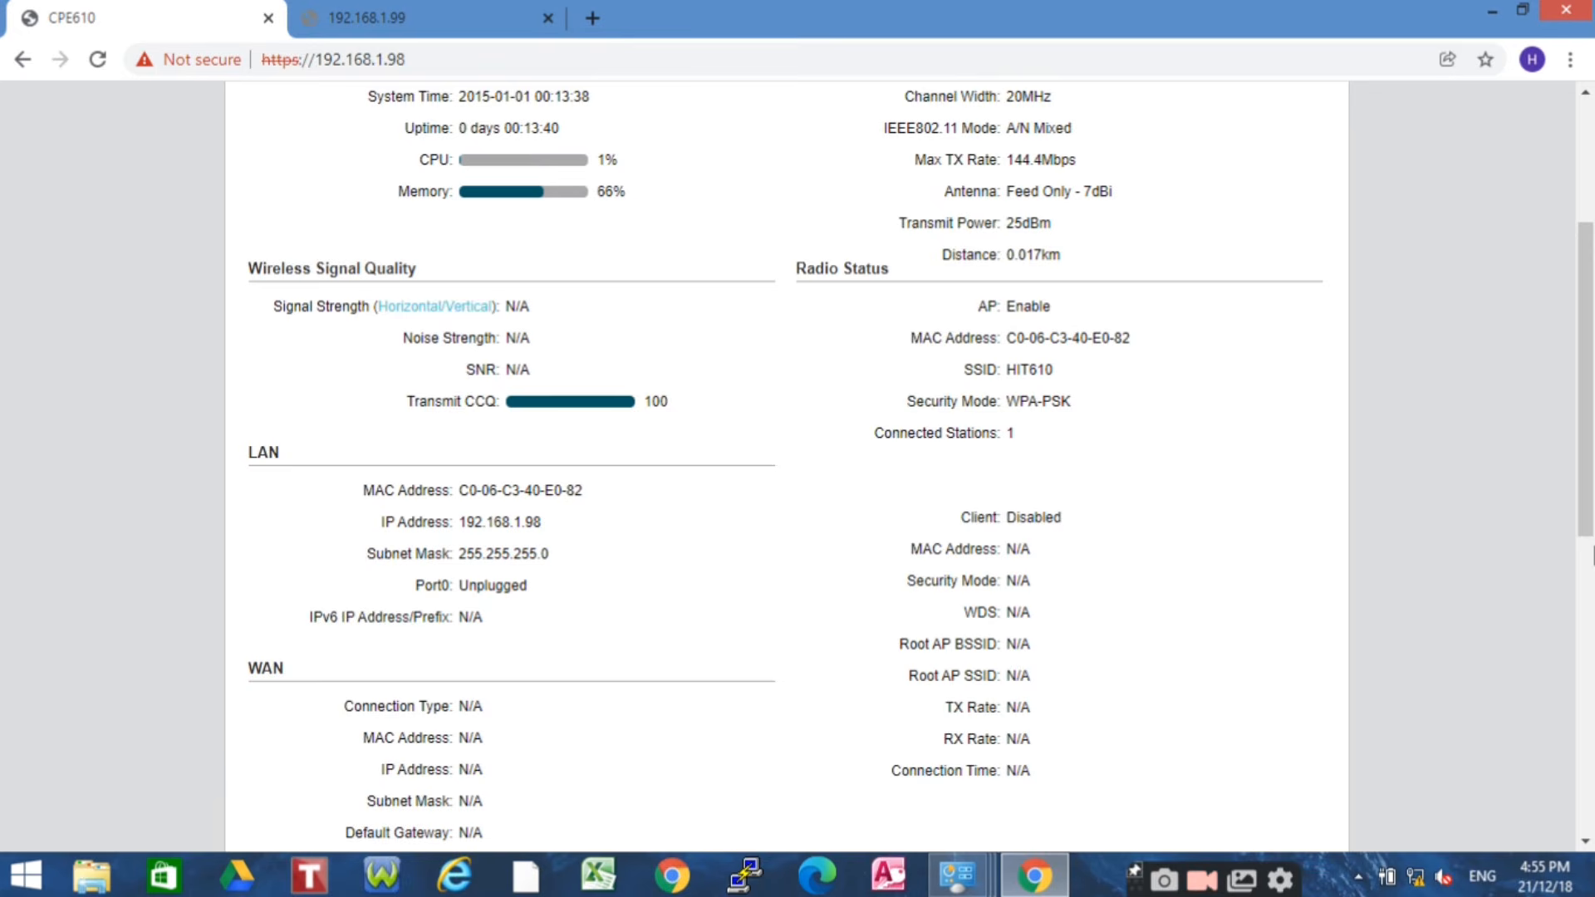
pyautogui.moveTo(1584, 345); pyautogui.dragTo(1587, 241)
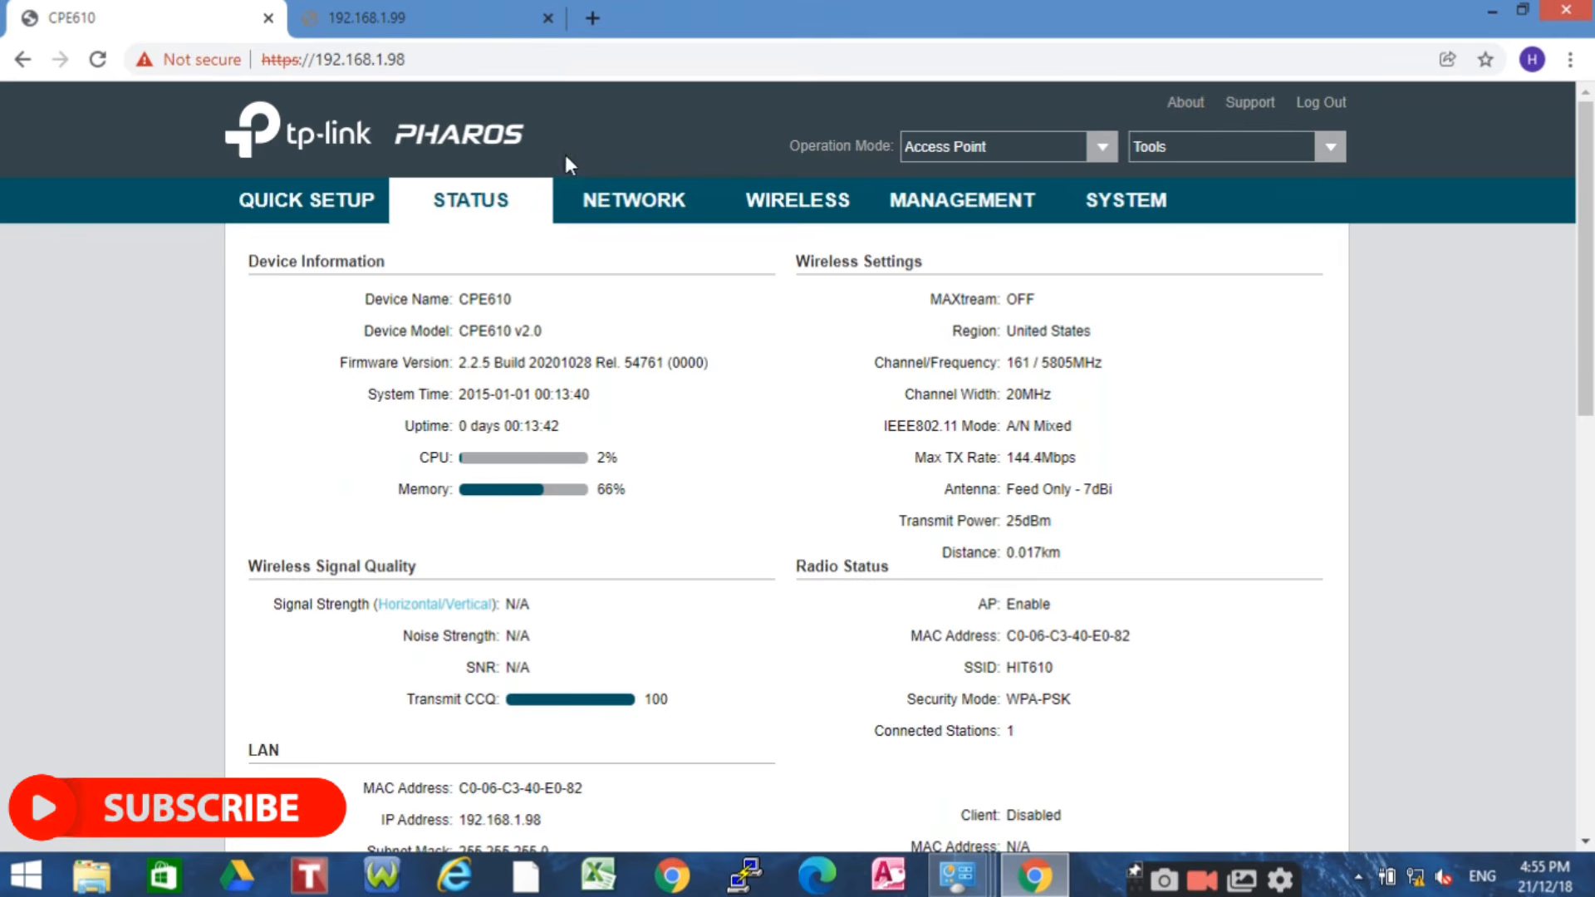
# Reload the 192.168.1.99 tab and proceed past the certificate warning
pyautogui.click(399, 20)
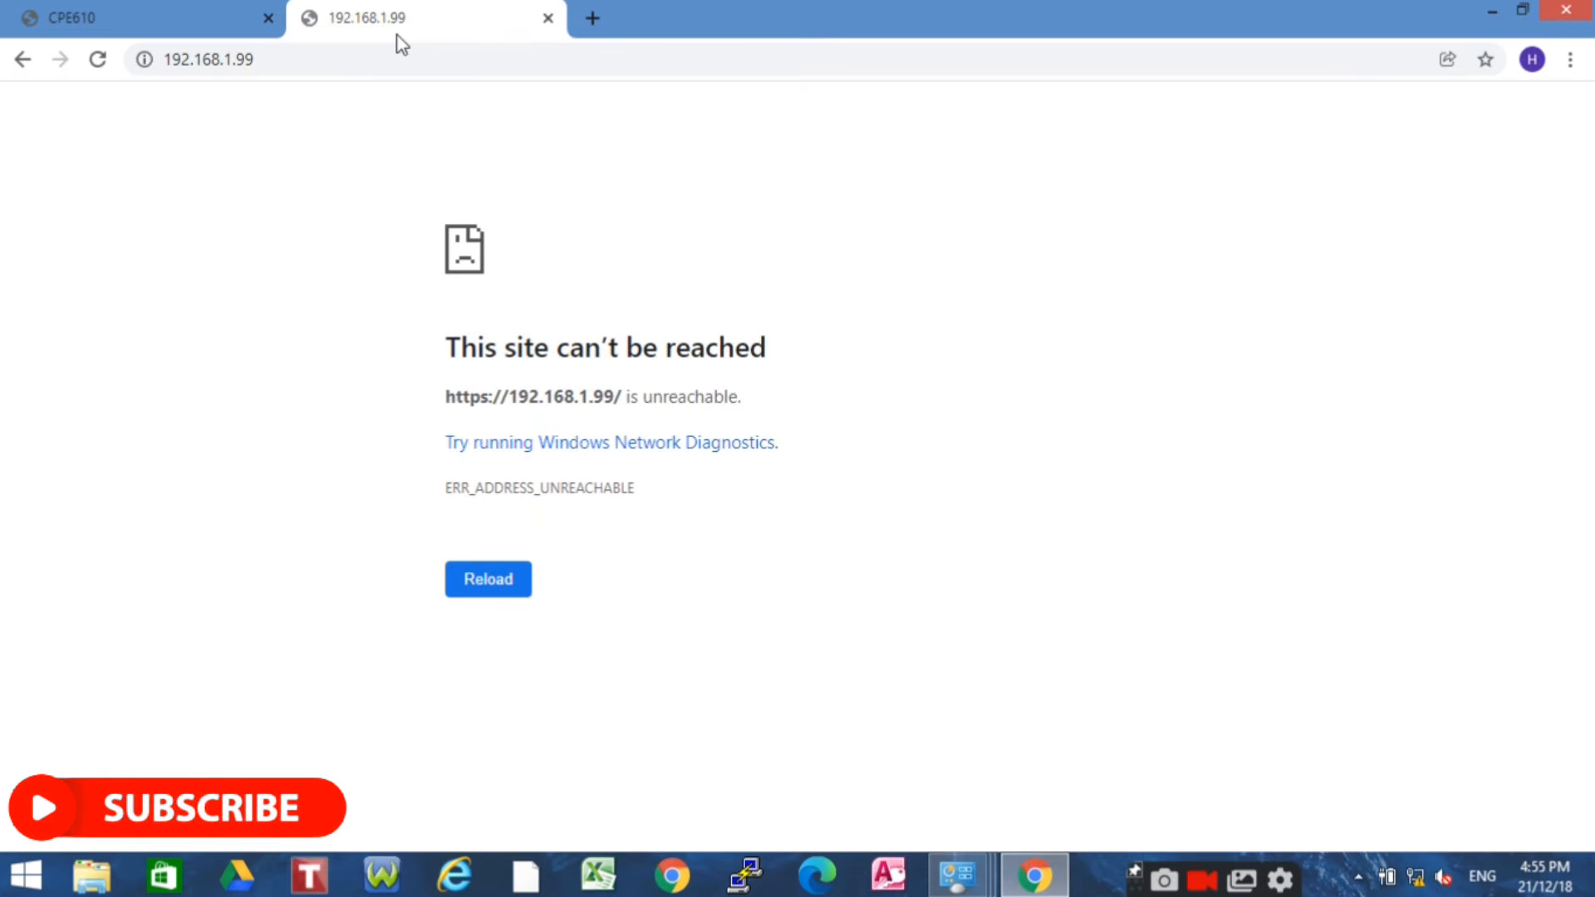
pyautogui.click(359, 54)
pyautogui.press('Return')
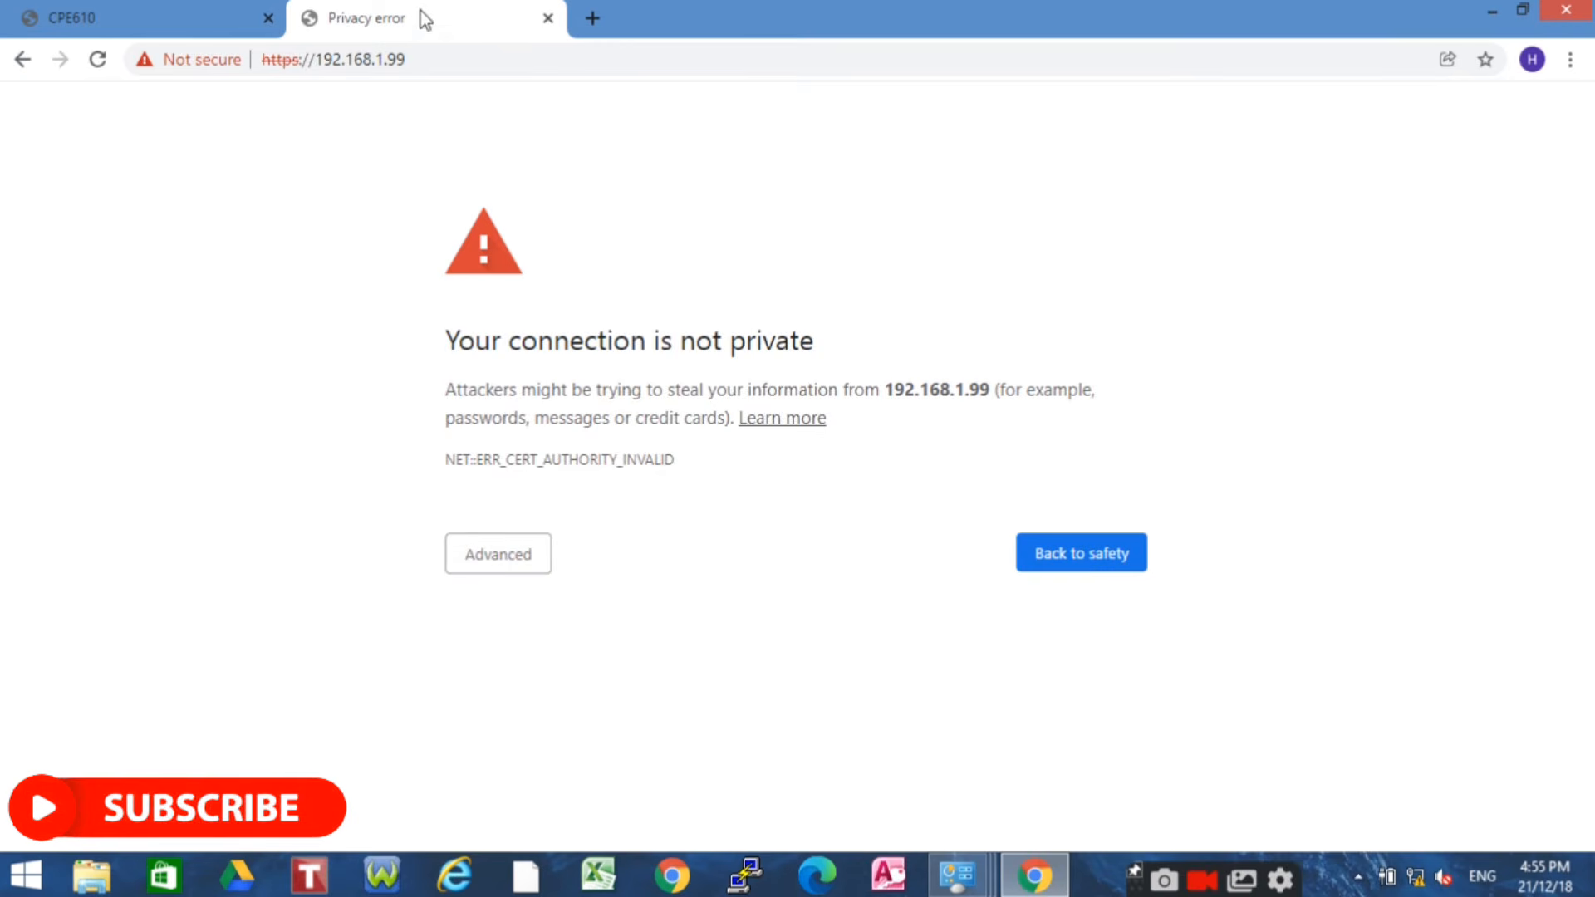
pyautogui.click(505, 568)
pyautogui.doubleClick(580, 744)
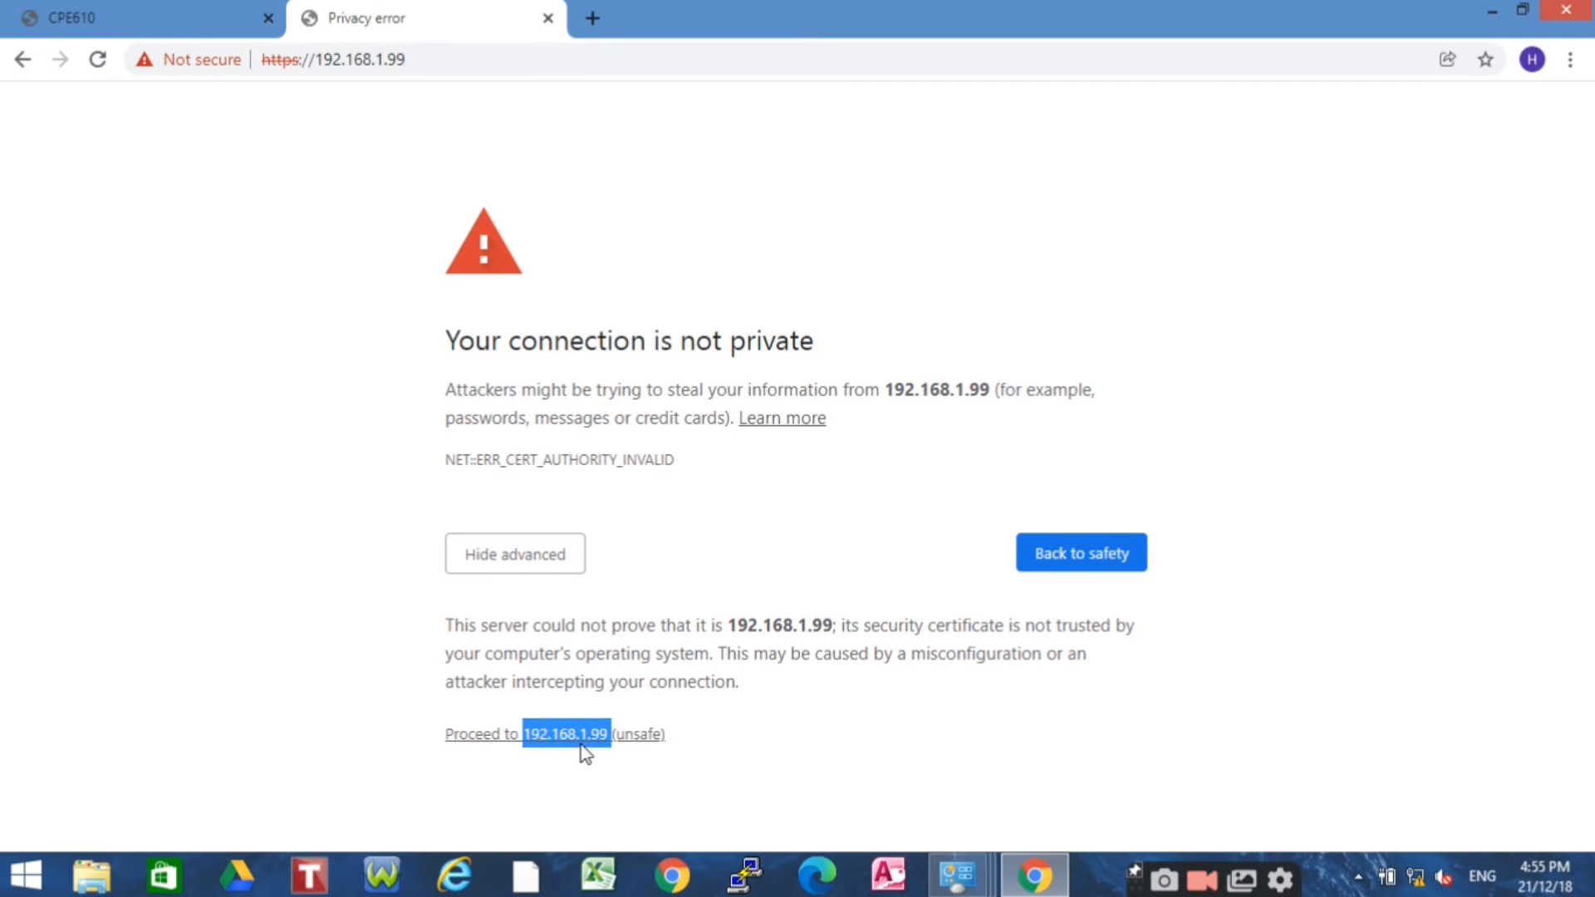
pyautogui.click(605, 747)
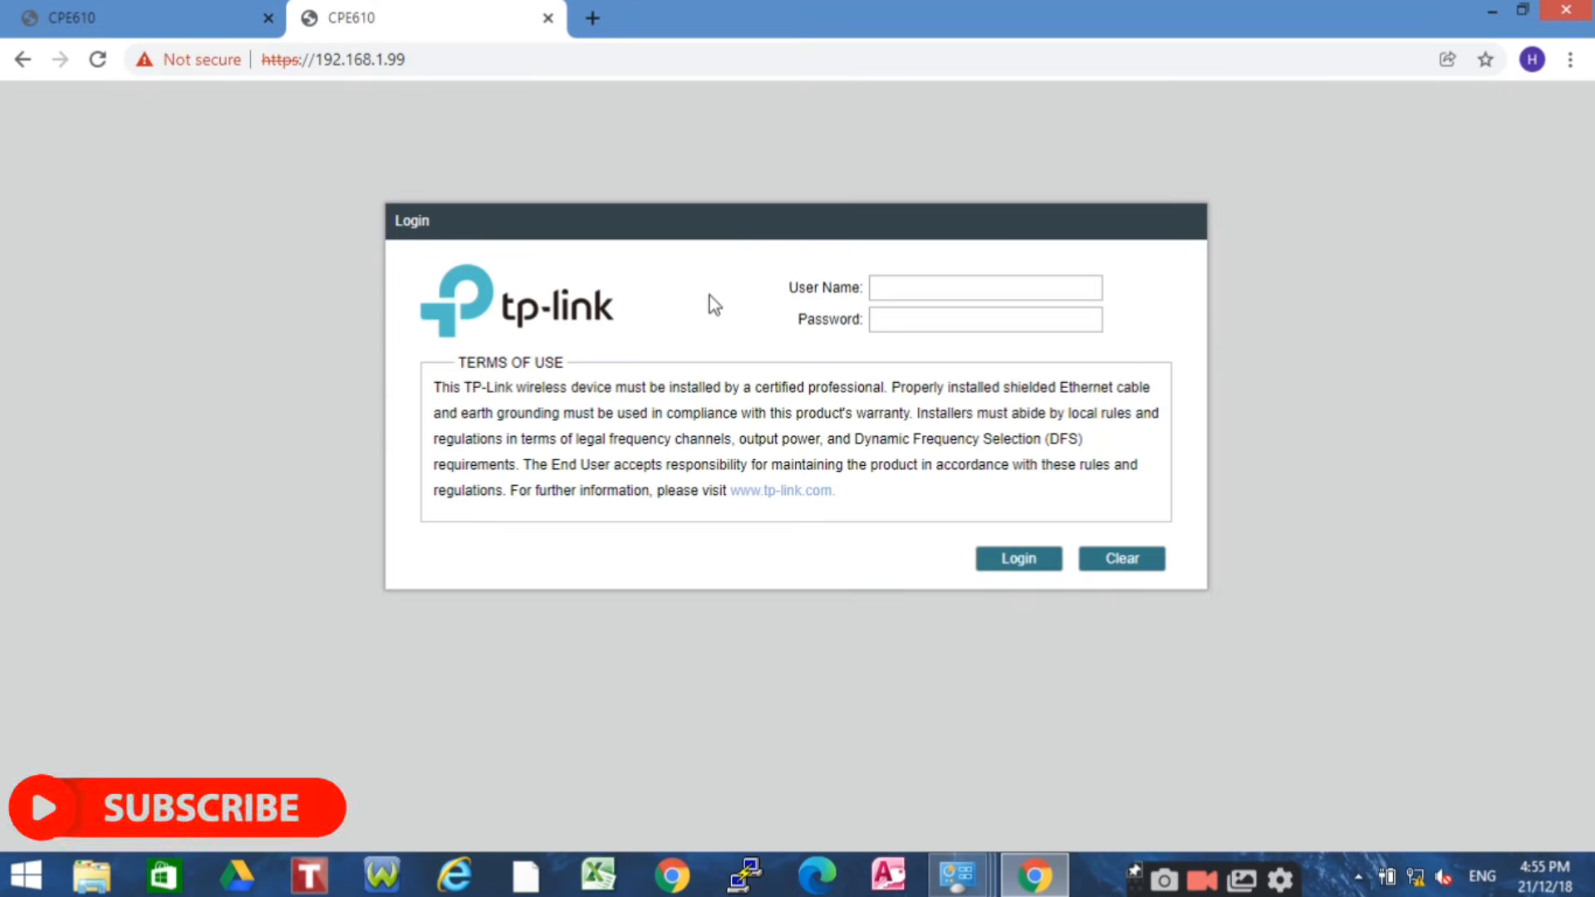
# Log in as admin with the password and continue past the existing-session notice
pyautogui.click(906, 283)
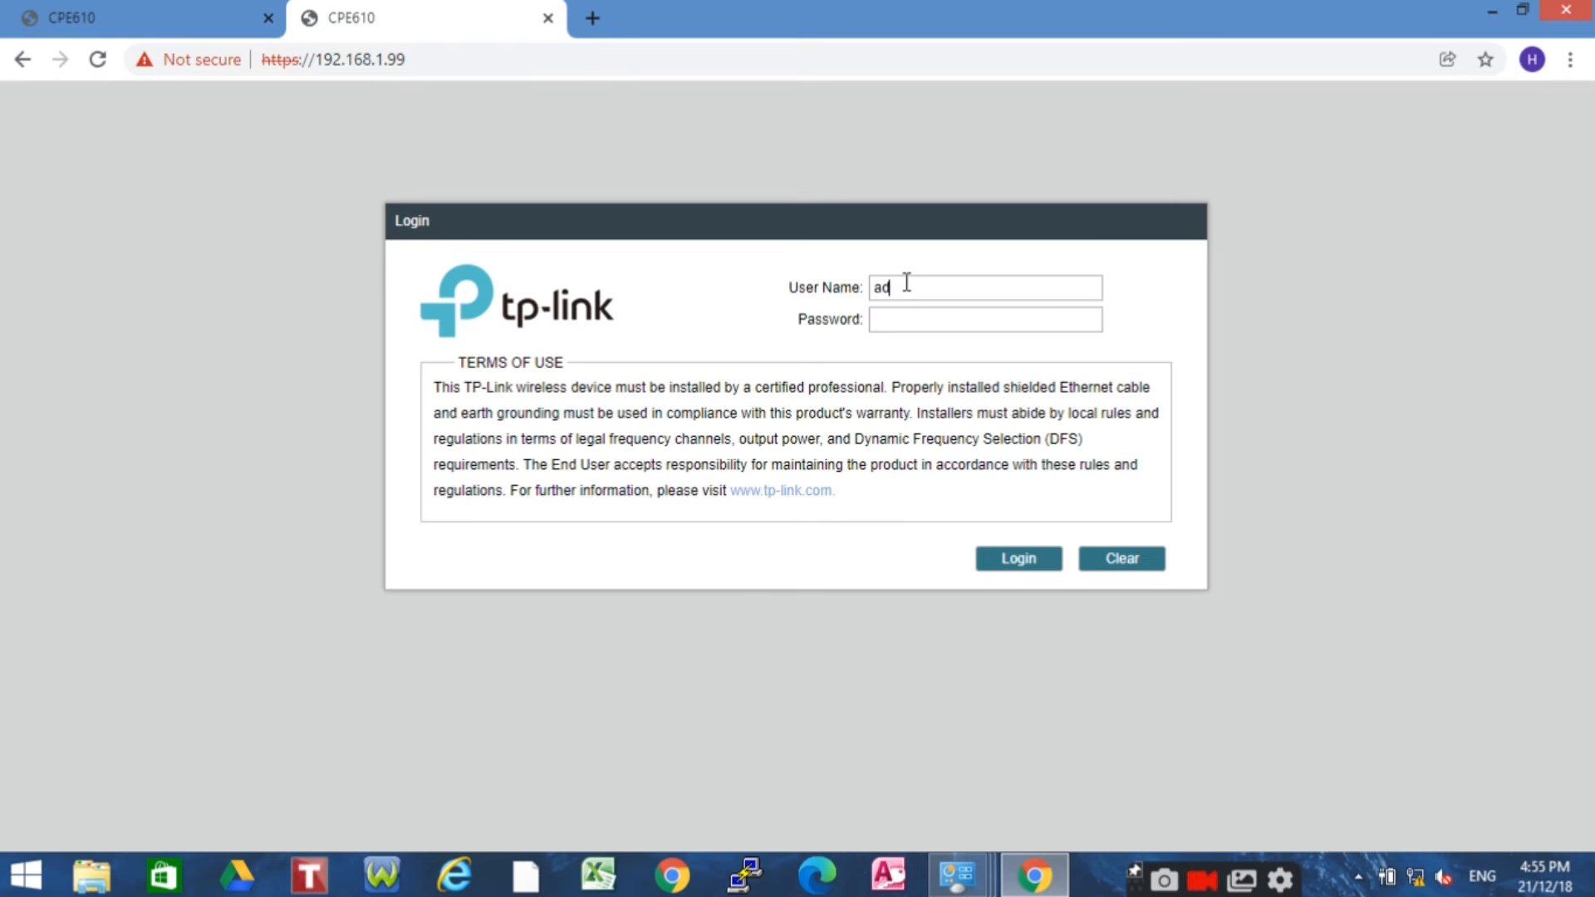
pyautogui.write('admin')
pyautogui.click(908, 322)
pyautogui.write('••••••')
pyautogui.click(1041, 565)
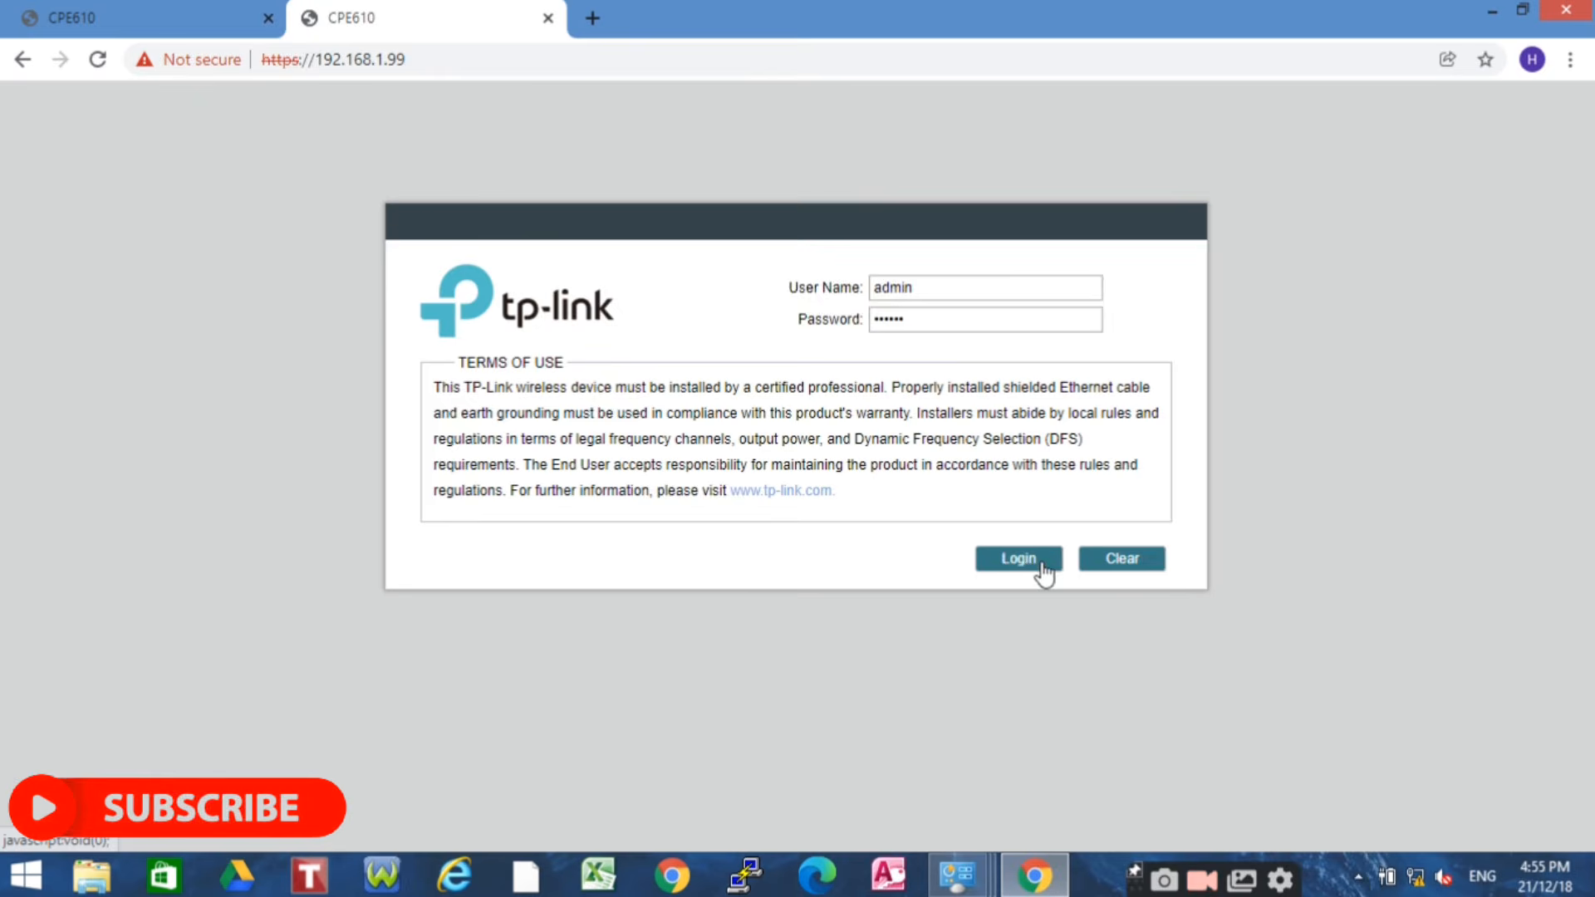
pyautogui.click(683, 537)
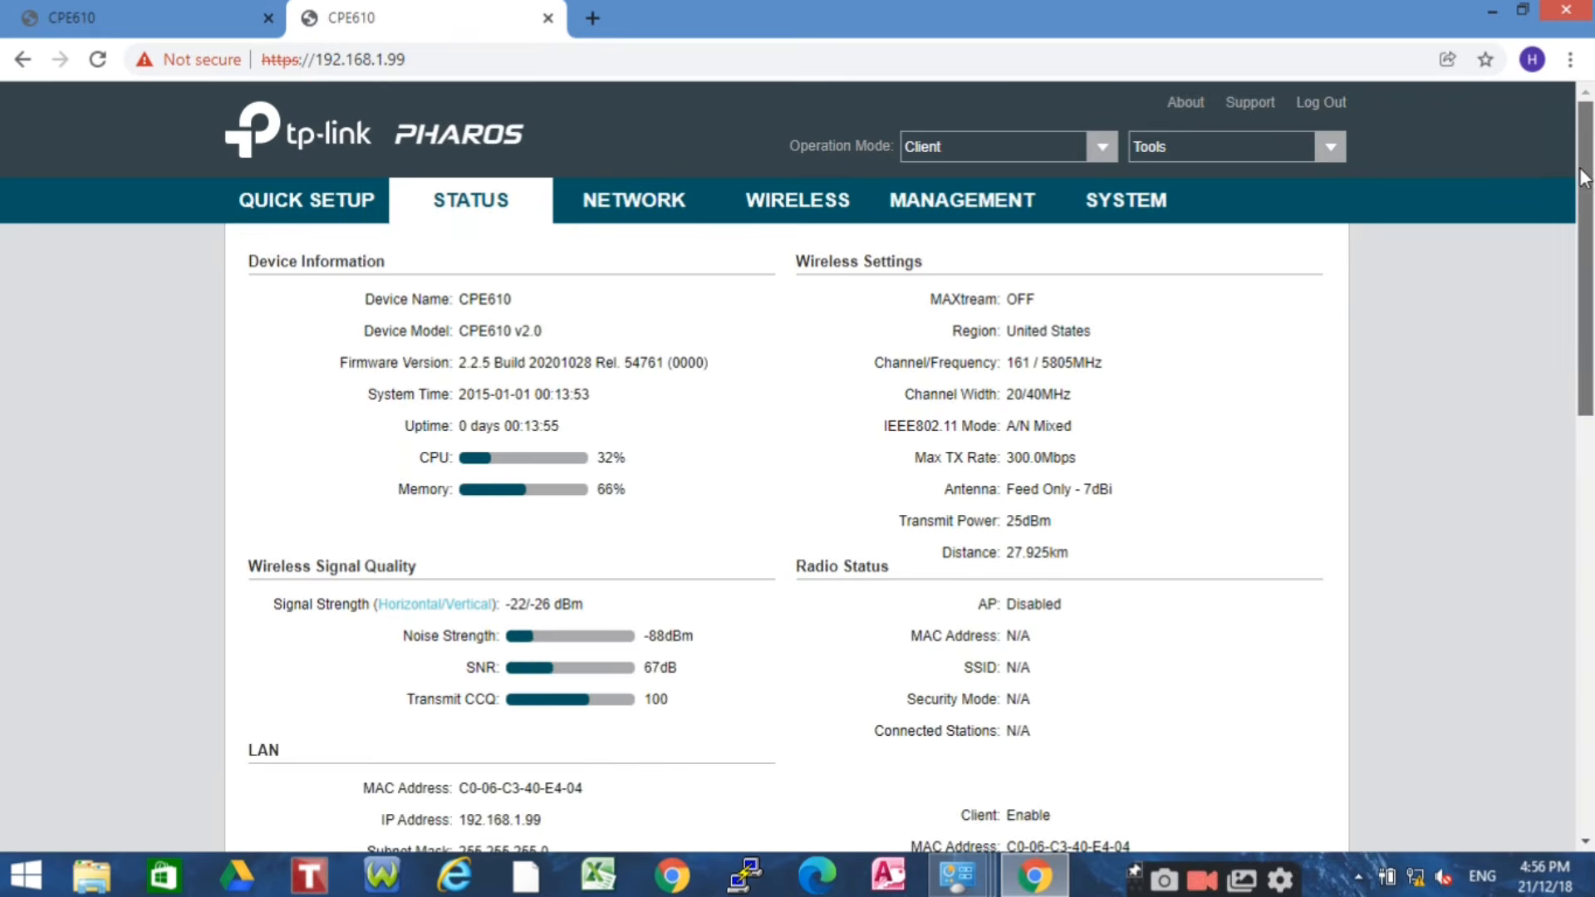
# Review the client's Radio Status and Monitor graphs, then close Chrome
pyautogui.moveTo(1581, 168); pyautogui.dragTo(1585, 232)
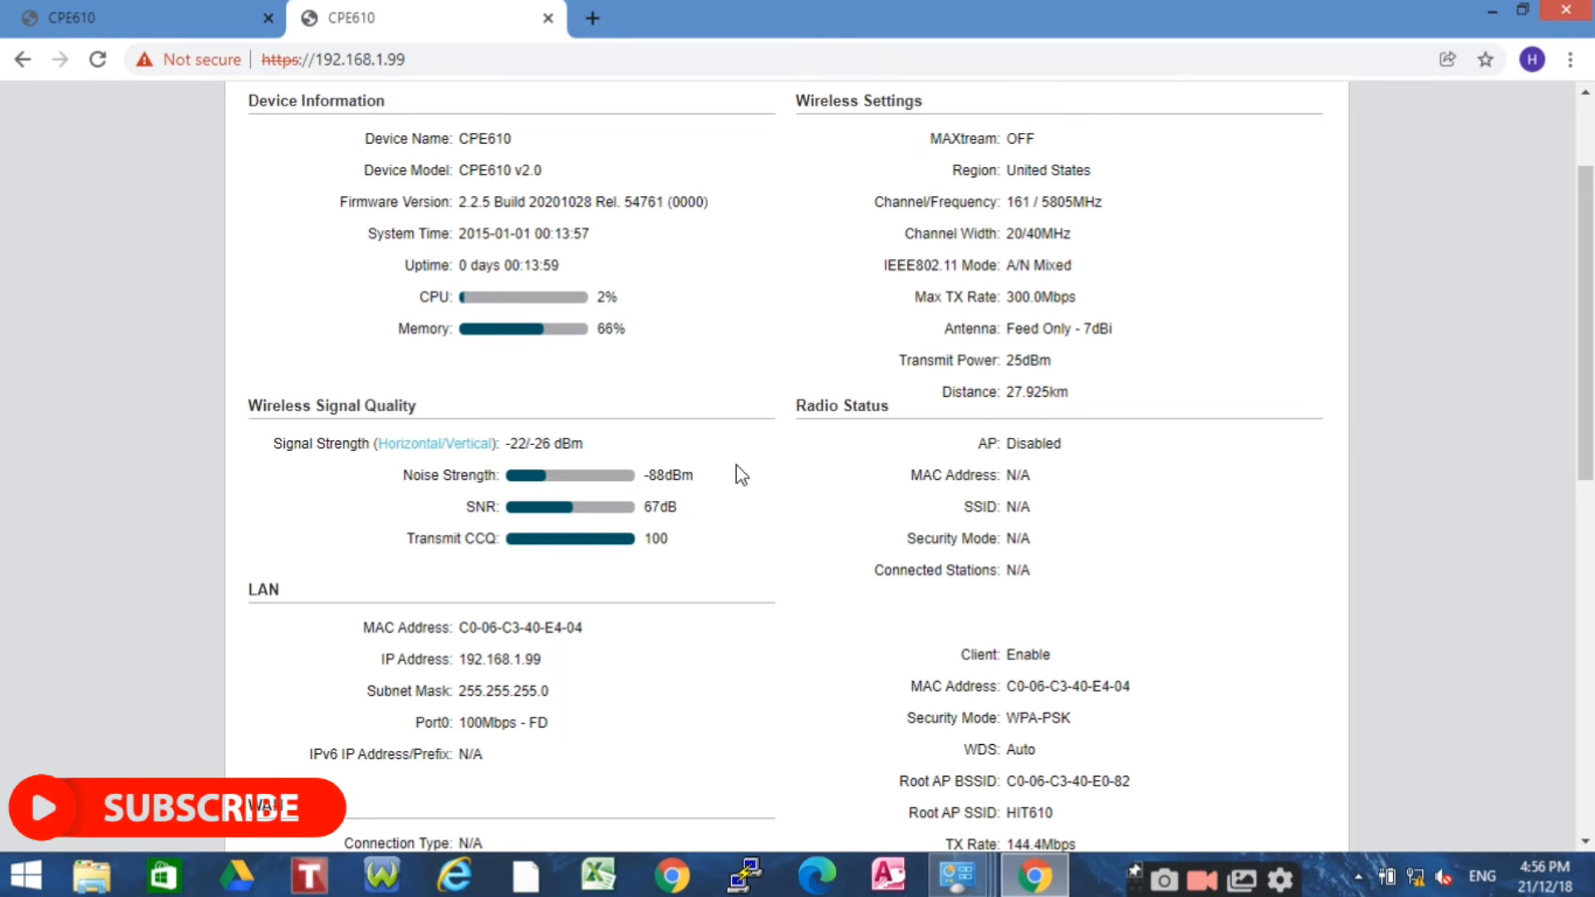
pyautogui.moveTo(1589, 348); pyautogui.dragTo(1591, 731)
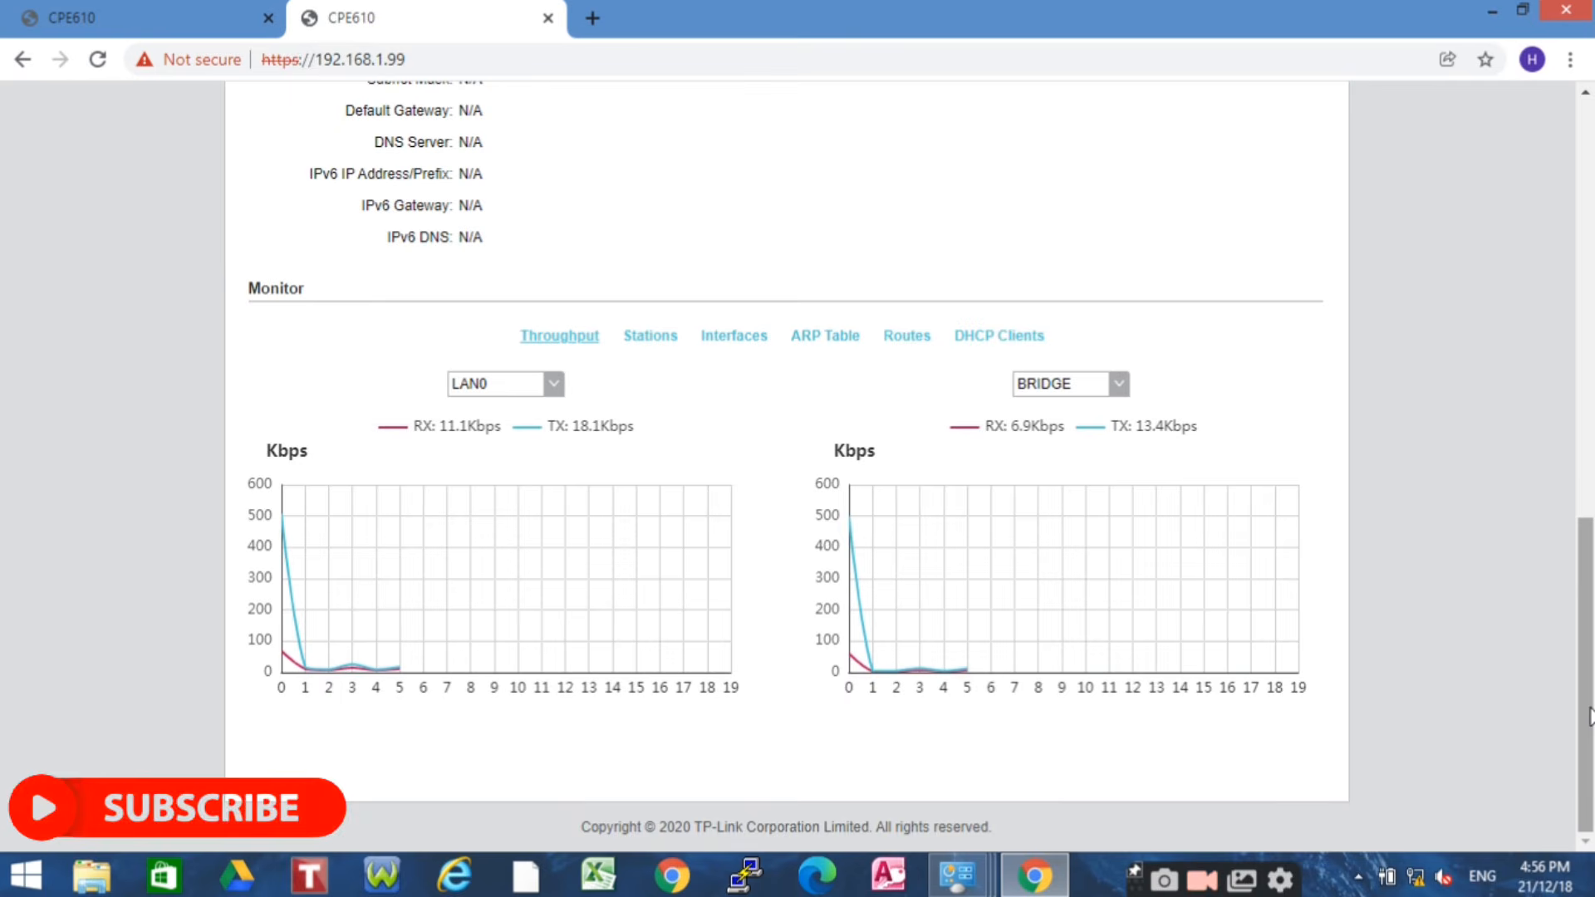
pyautogui.click(1578, 15)
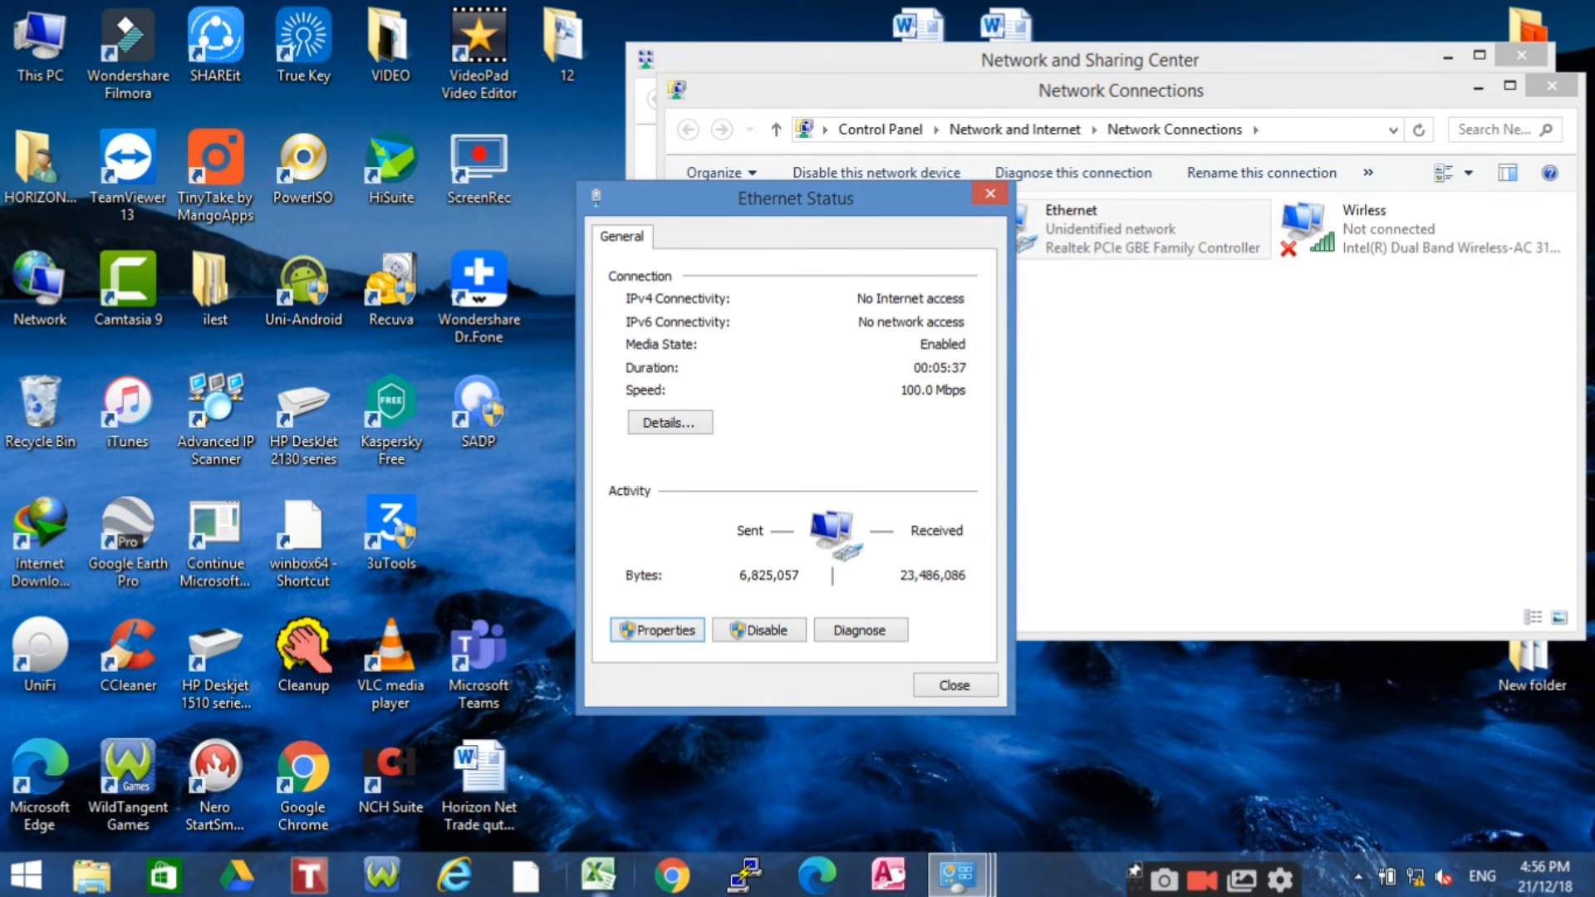